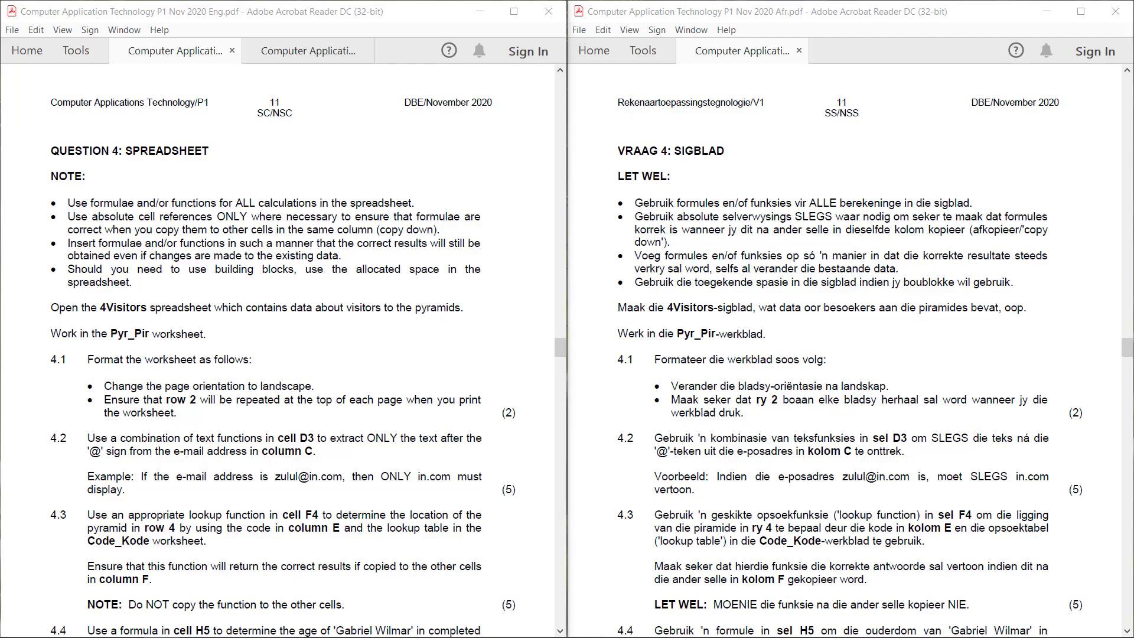
Switch from the Question 4 PDF instructions to the 4Visitors workbook in Excel
key(alt+Tab)
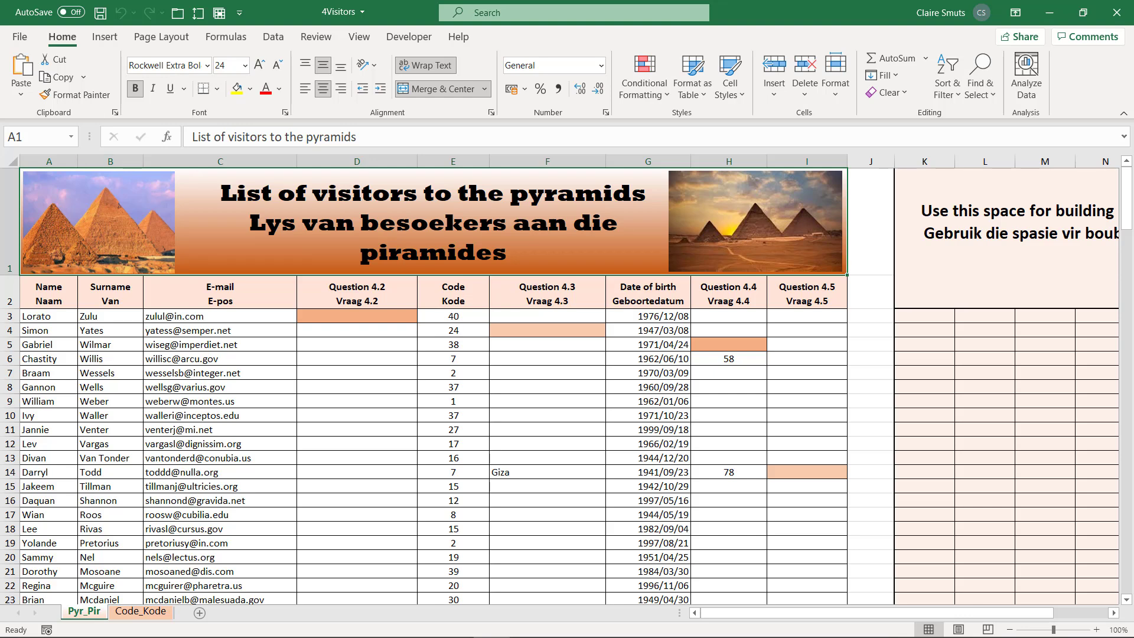
Set the Pyr_Pir worksheet's page orientation to Landscape
click(177, 38)
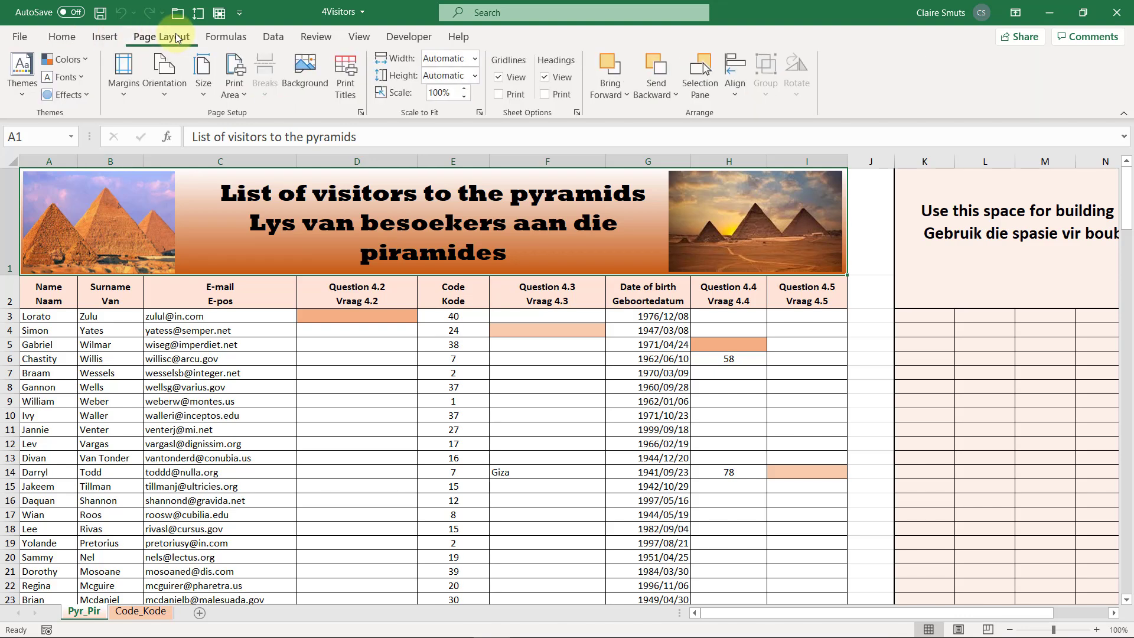
click(164, 73)
click(169, 155)
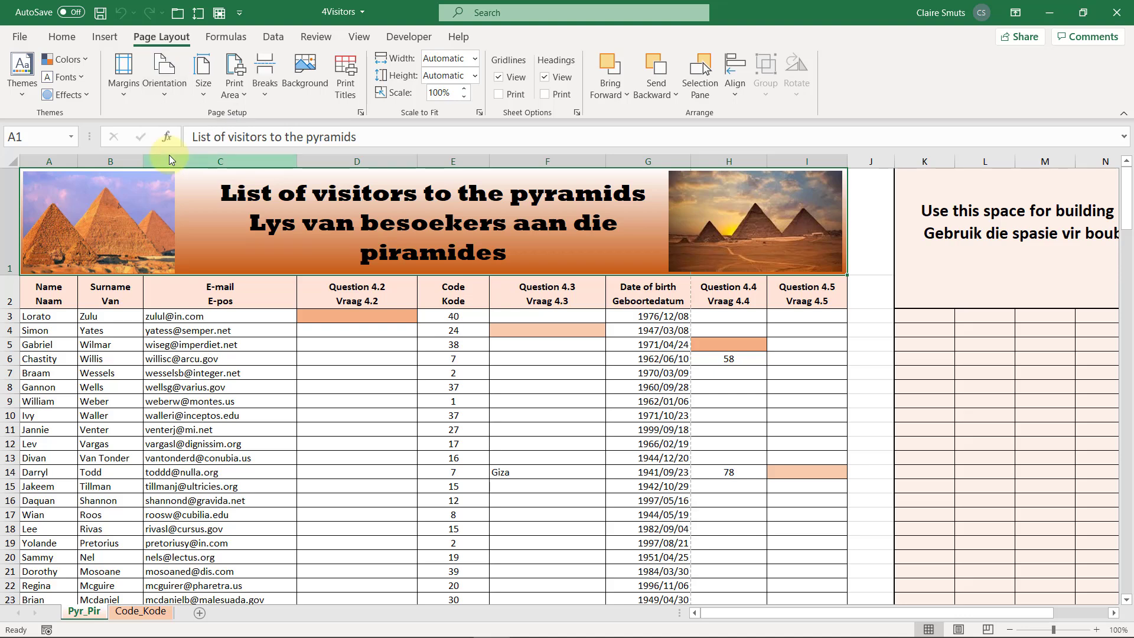
Check the landscape layout in print preview, which spans 14 pages, then return
click(21, 37)
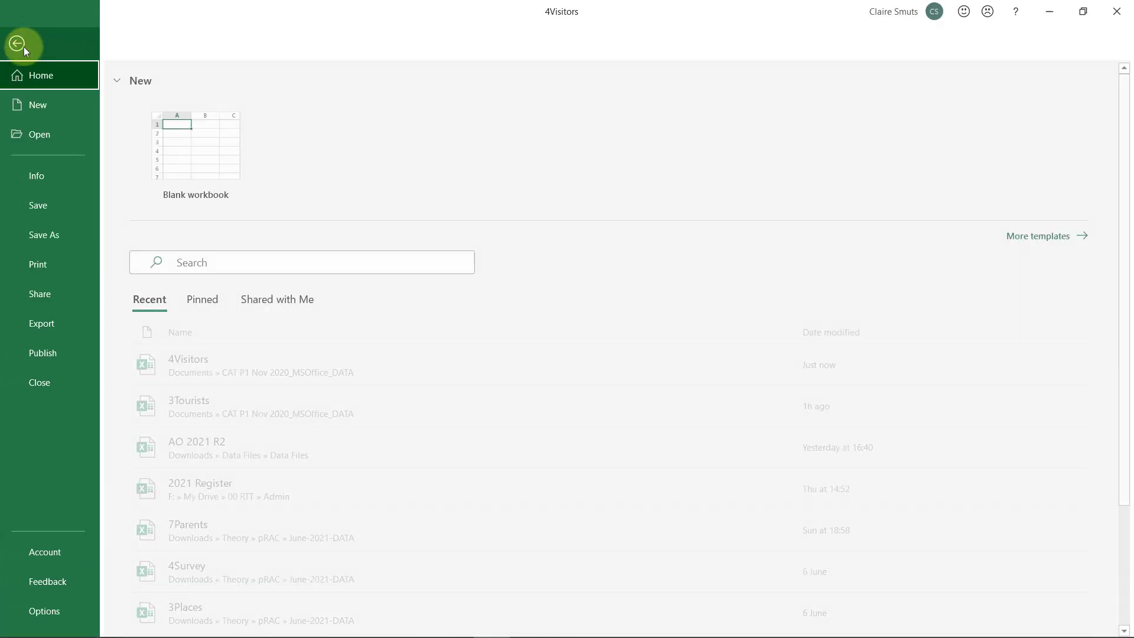
click(65, 263)
scroll(664, 298, down, 1)
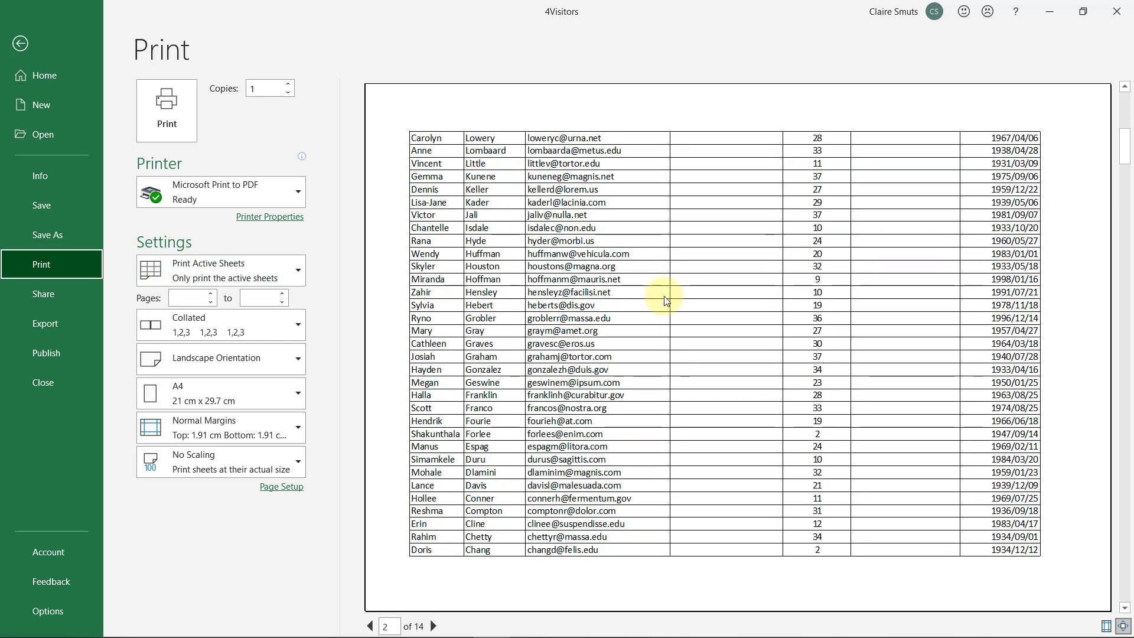
scroll(665, 300, down, 2)
scroll(665, 300, up, 3)
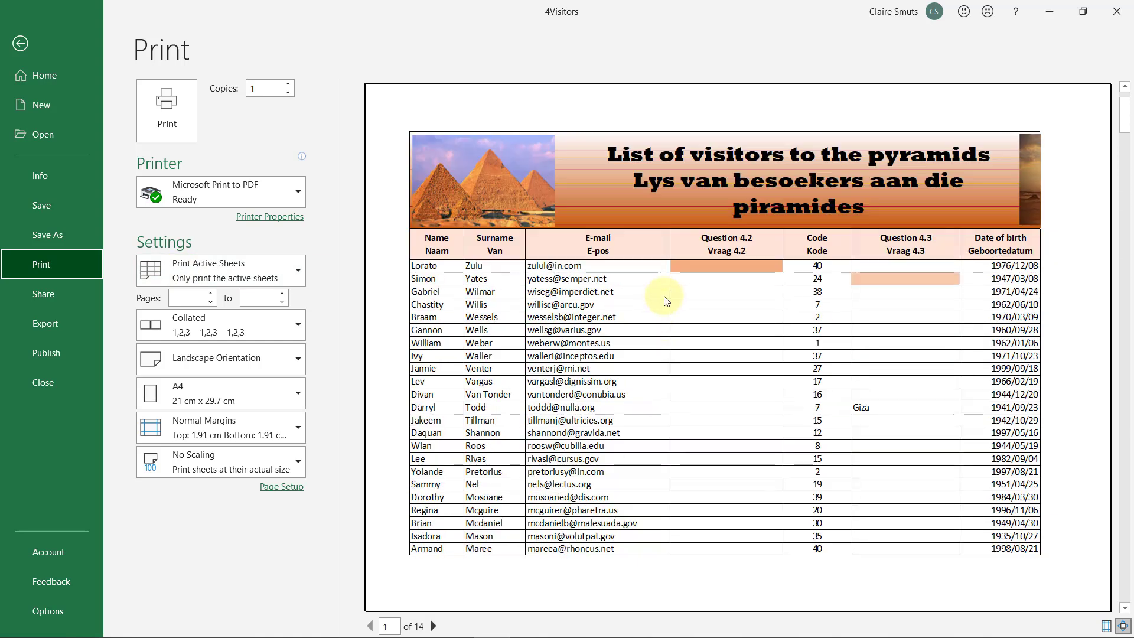
click(19, 42)
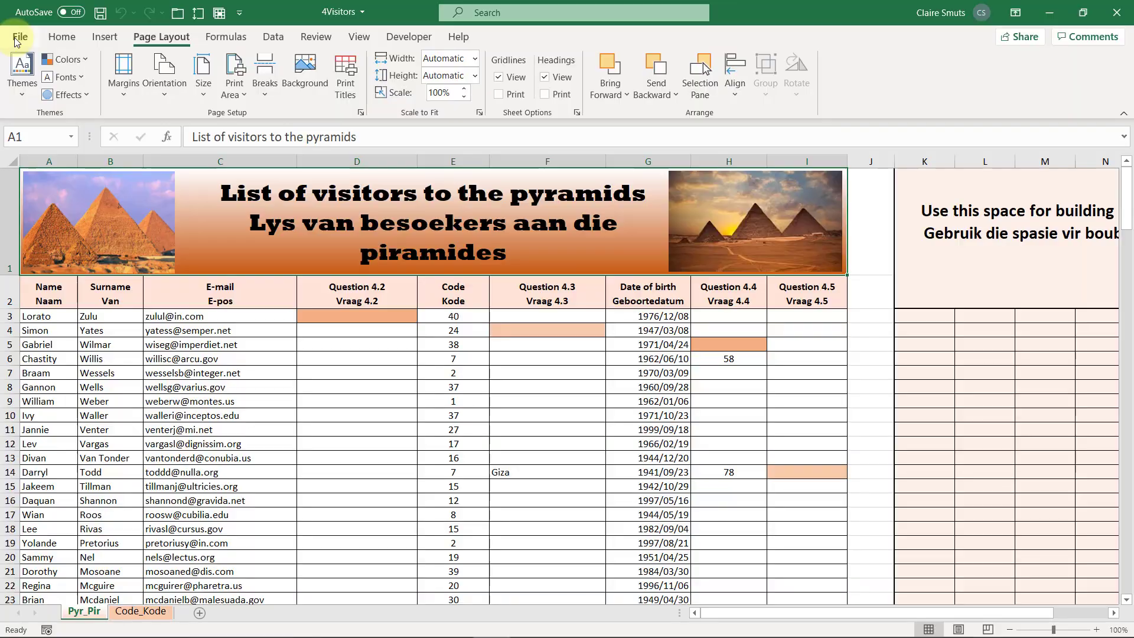
Set Print Titles rows to repeat at top to $2:$2
click(349, 79)
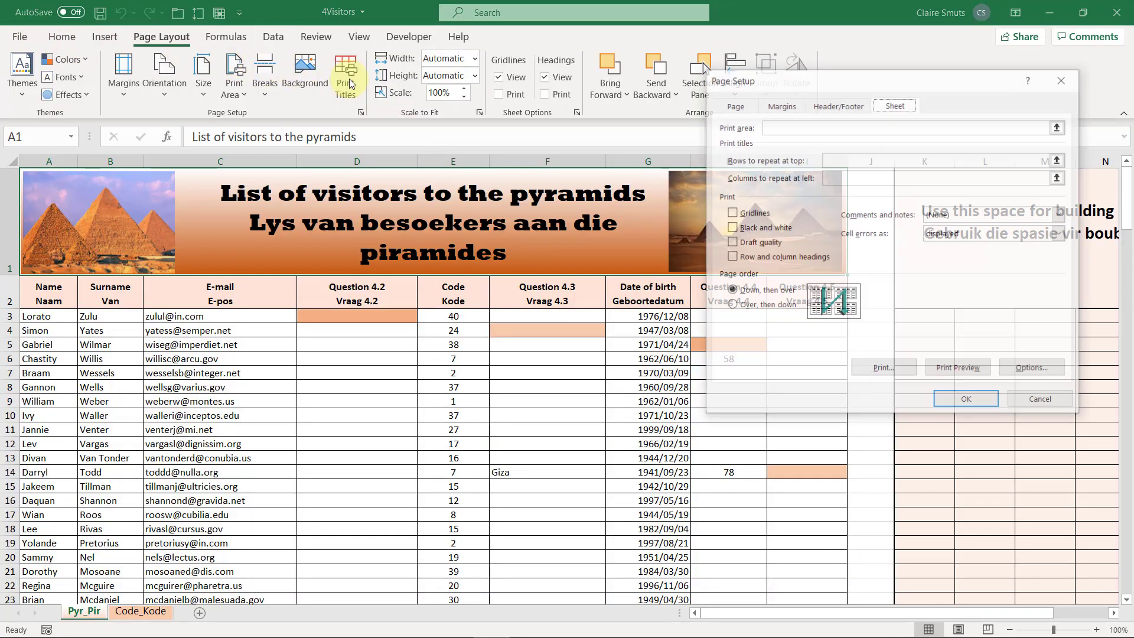
click(846, 161)
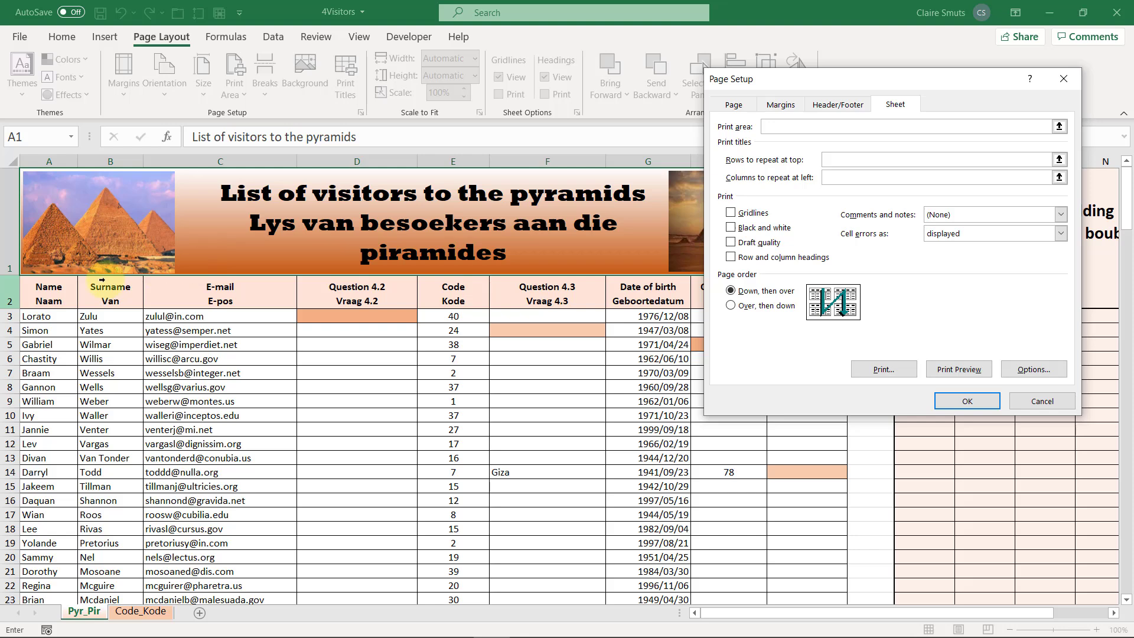
click(11, 294)
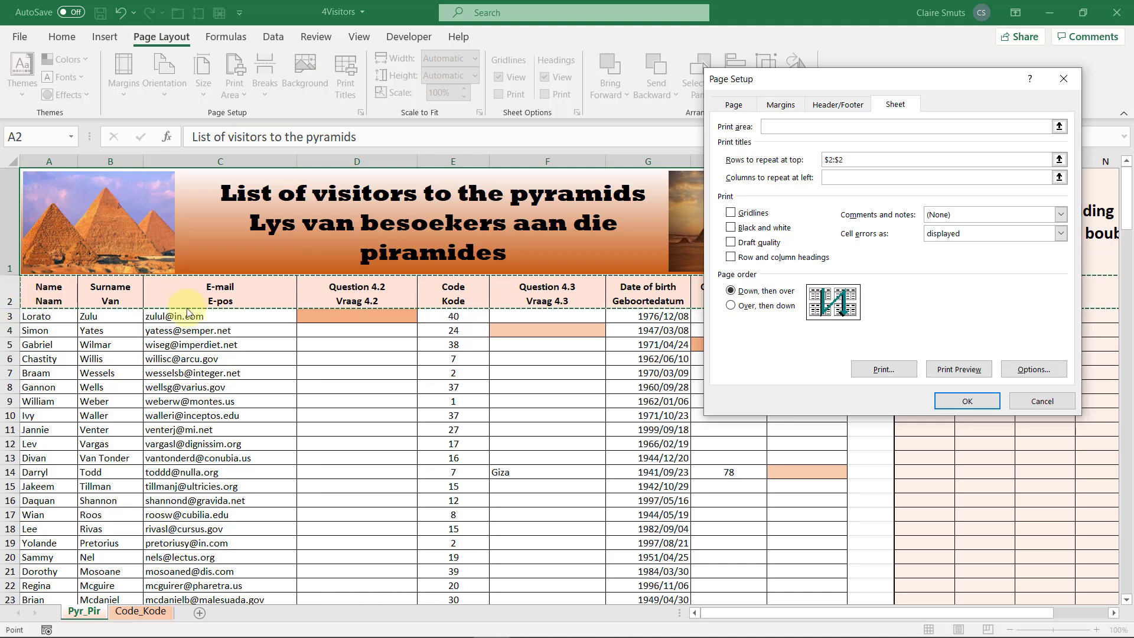
Preview the printout to confirm row 2 headings repeat on each page, then return
click(968, 372)
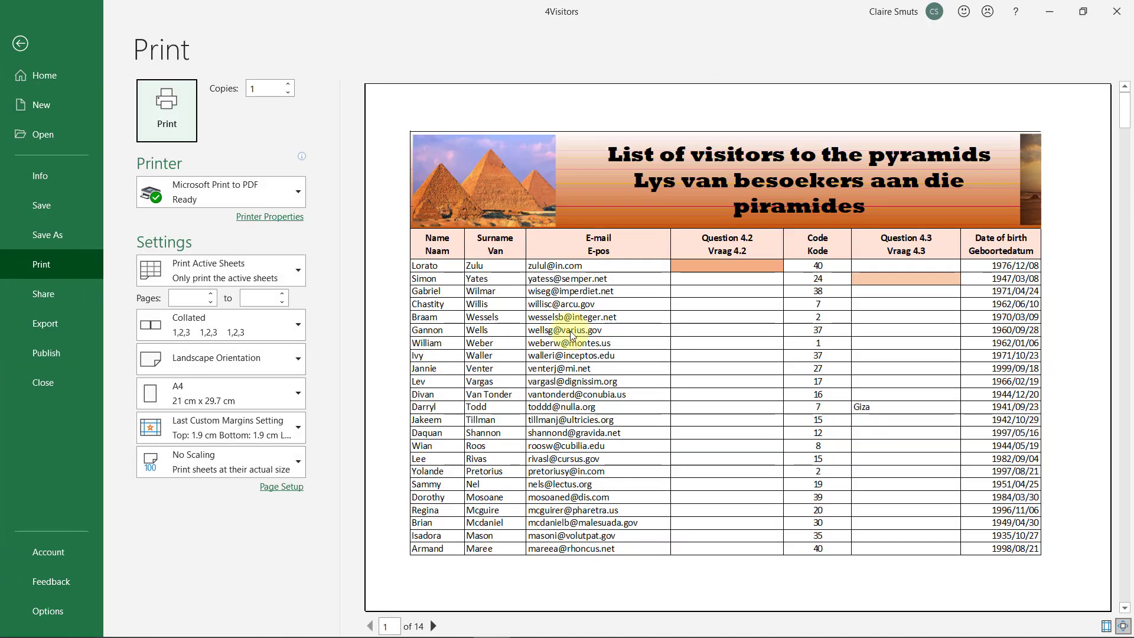
scroll(571, 336, down, 2)
scroll(570, 335, down, 1)
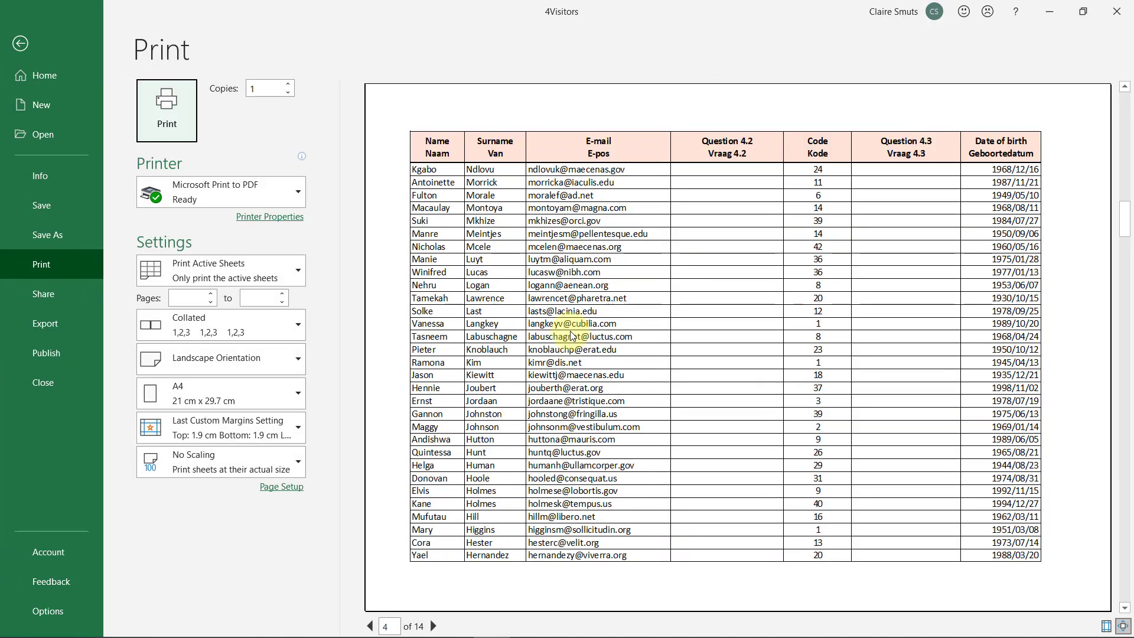
scroll(571, 336, down, 6)
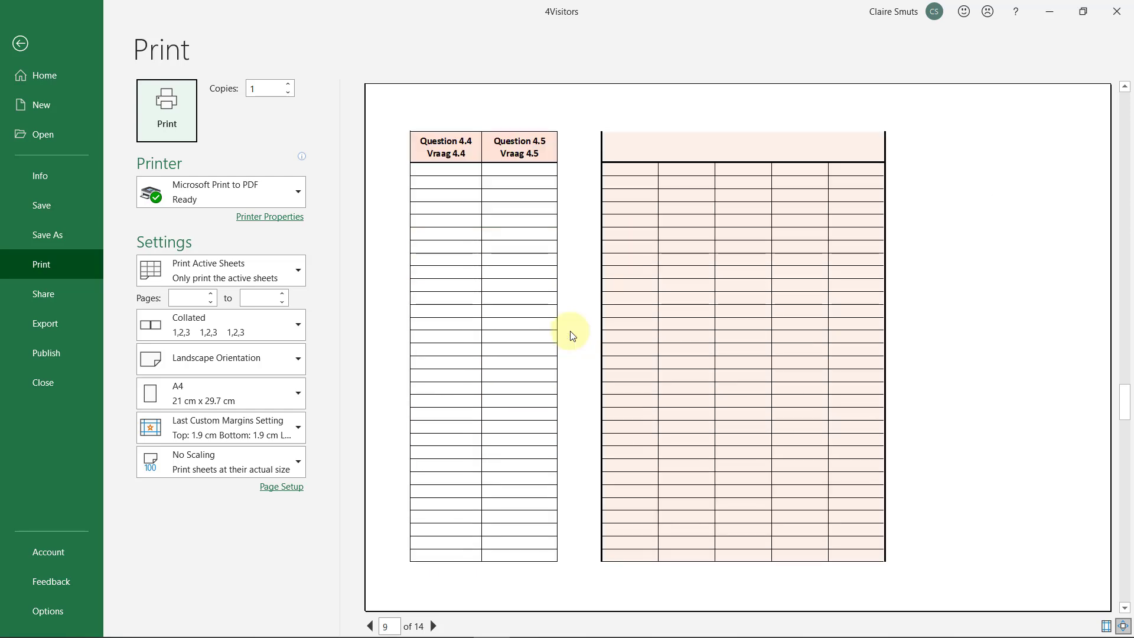
scroll(570, 336, up, 8)
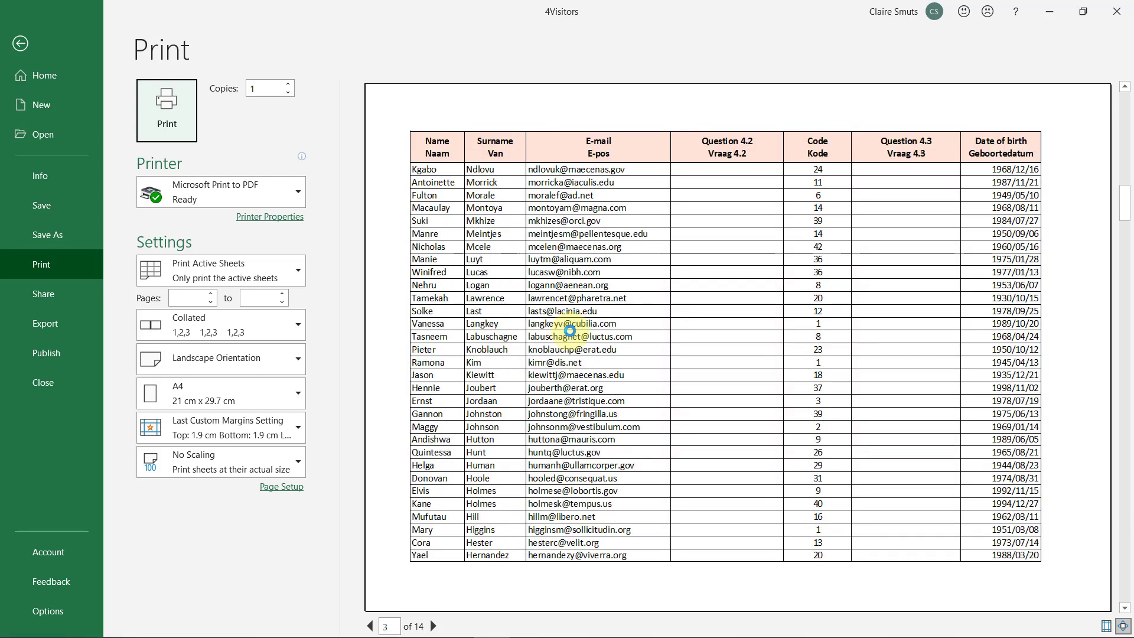
click(20, 43)
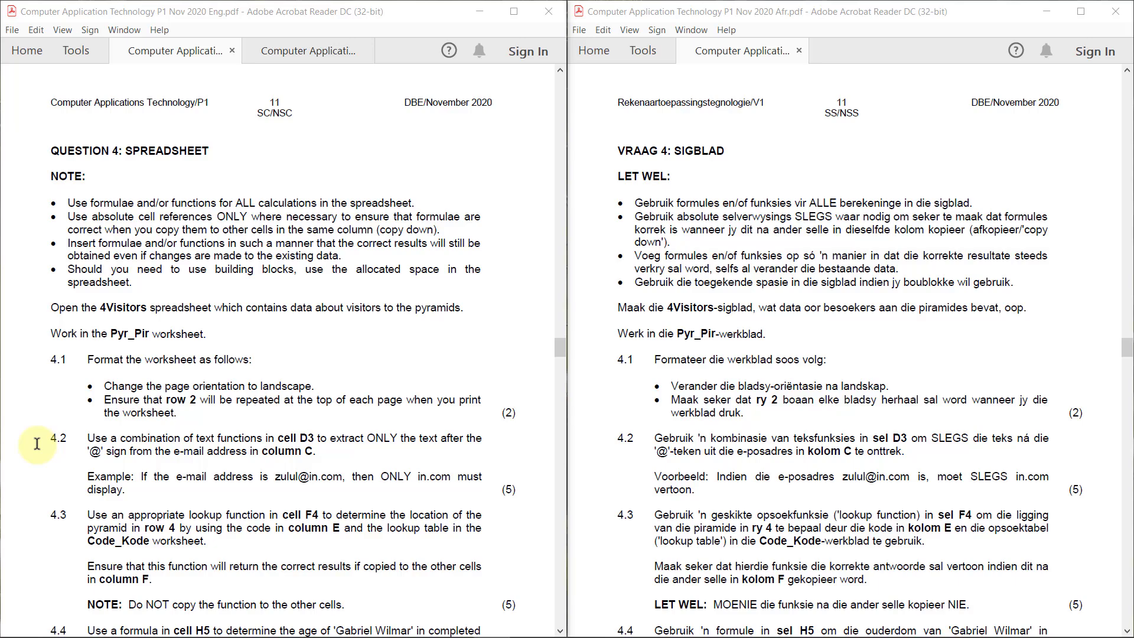
After reading question 4.2, switch back to the 4Visitors workbook in Excel
key(alt+Tab)
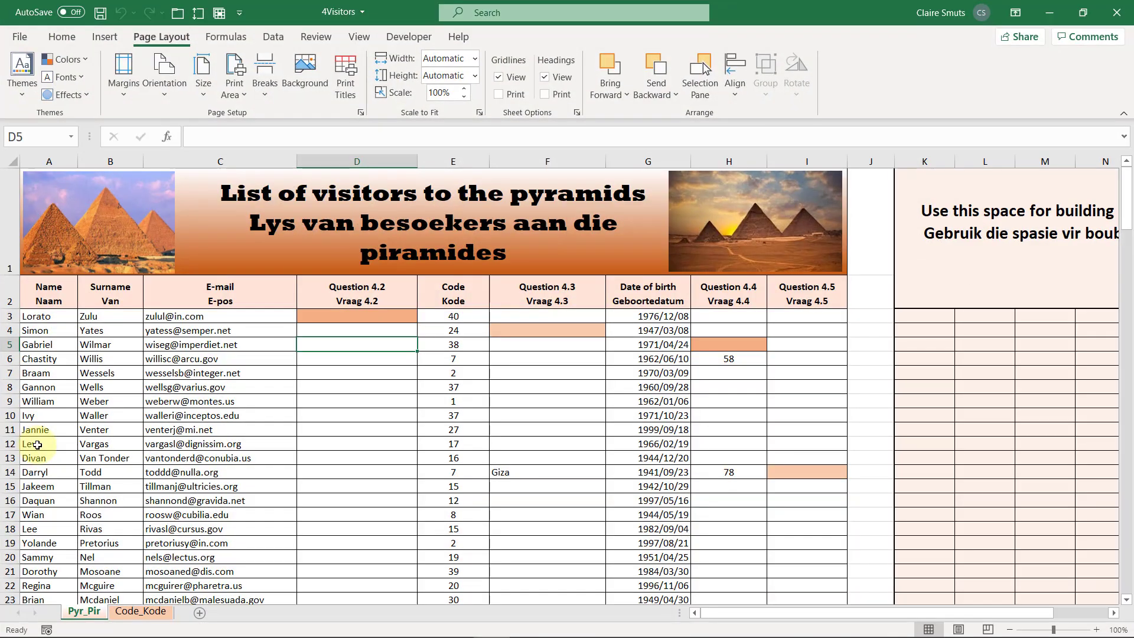
Enter =FIND("@",C3) in K3 to get the @ position, 6
click(337, 316)
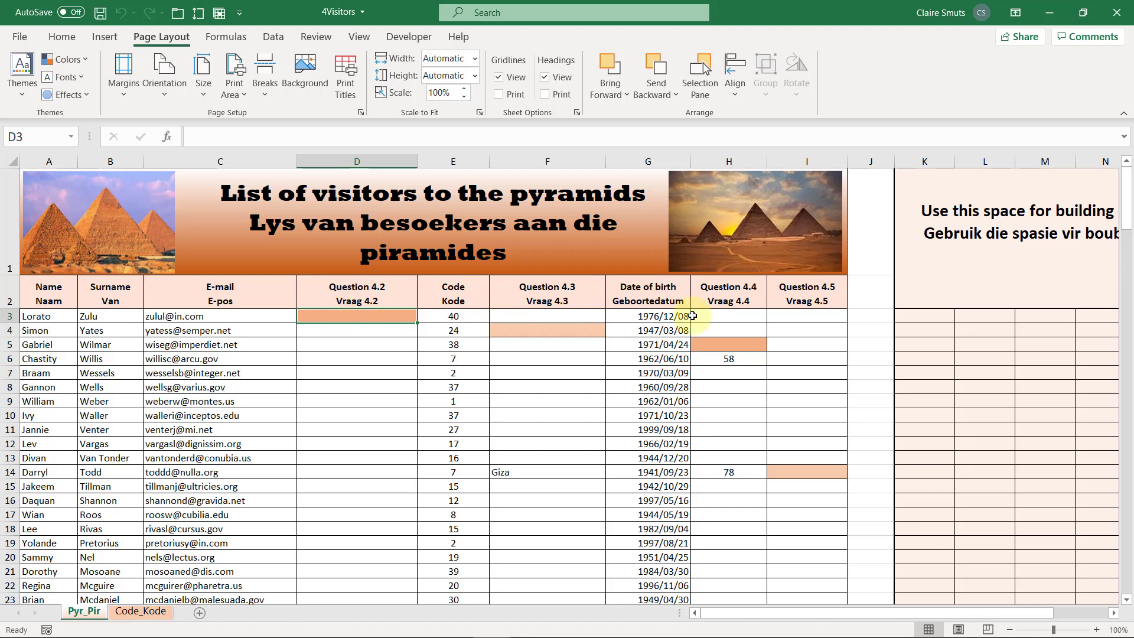
click(908, 316)
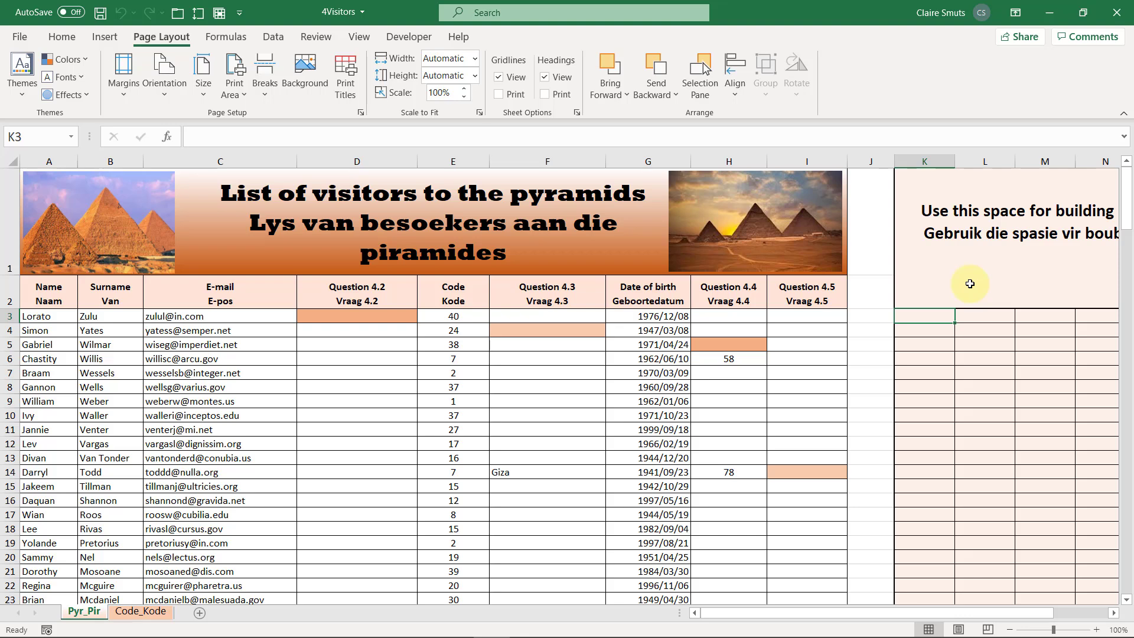
text(=)
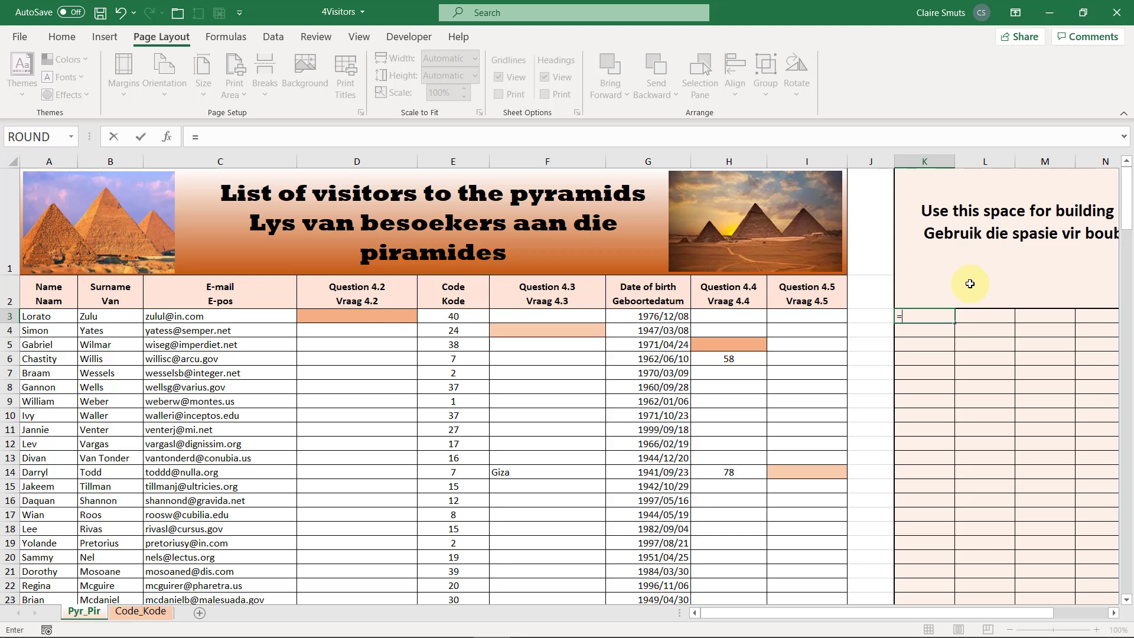
text(find)
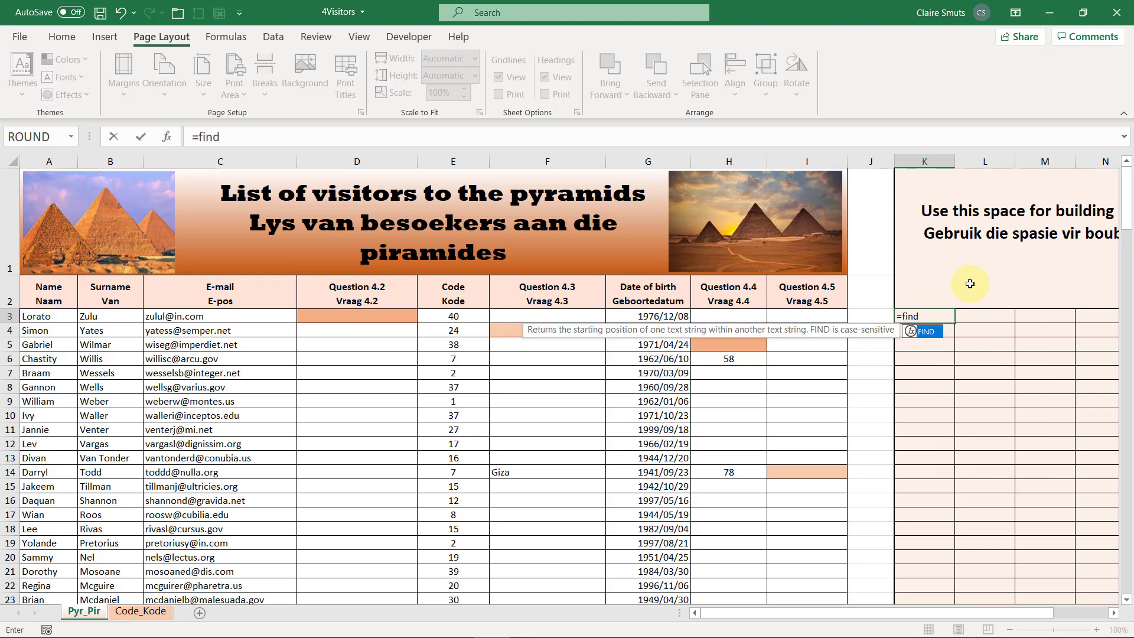
key(Tab)
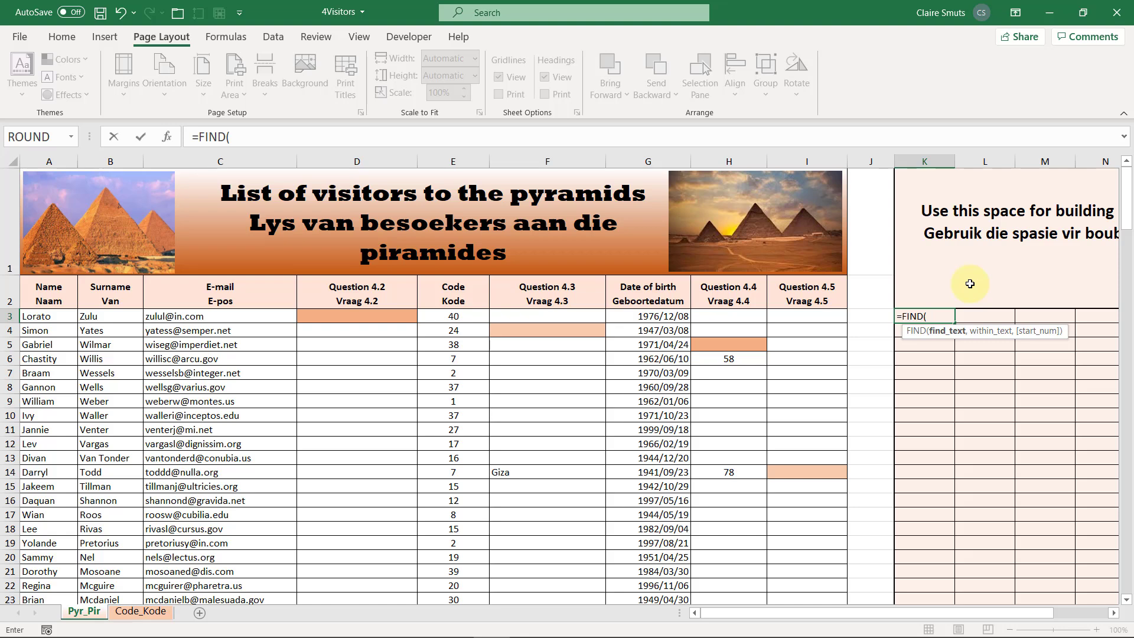
text("@",)
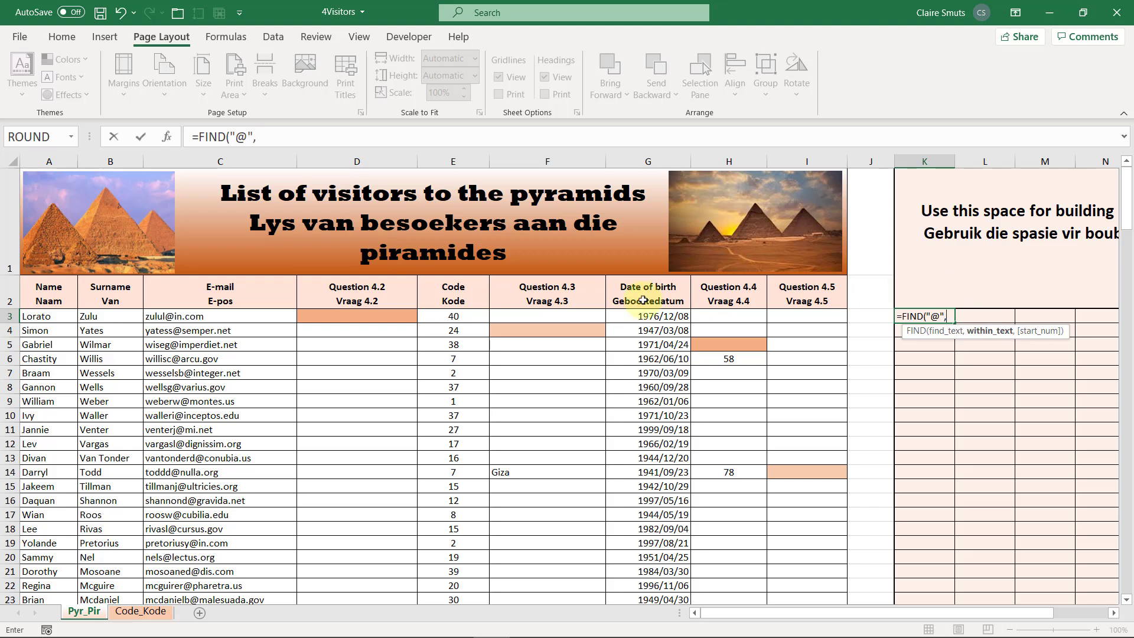
click(255, 319)
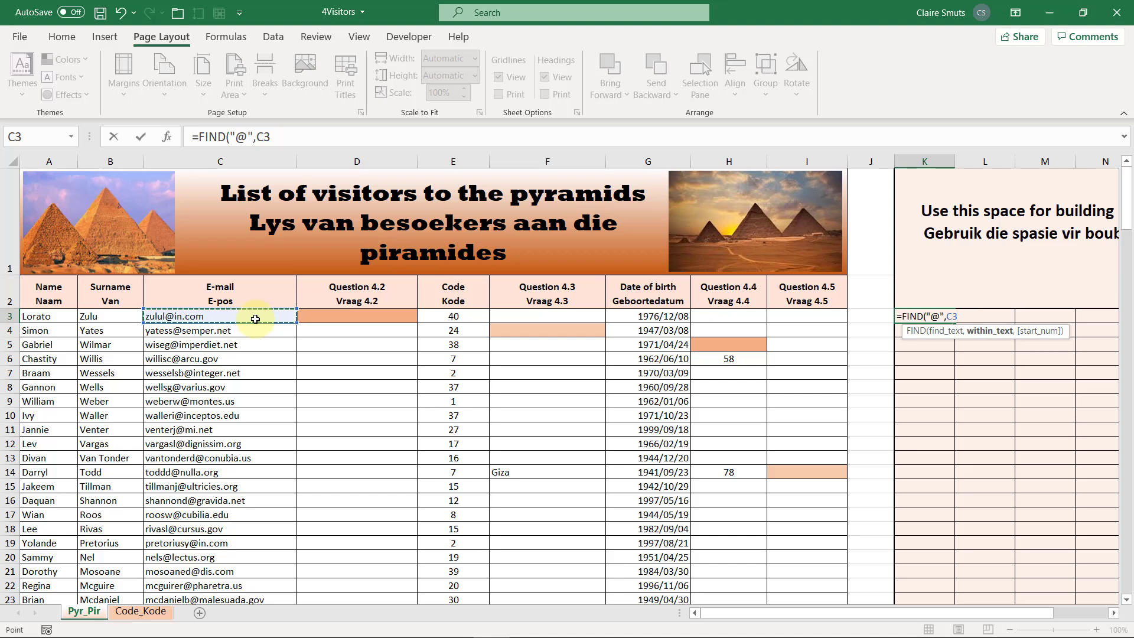
text())
key(Return)
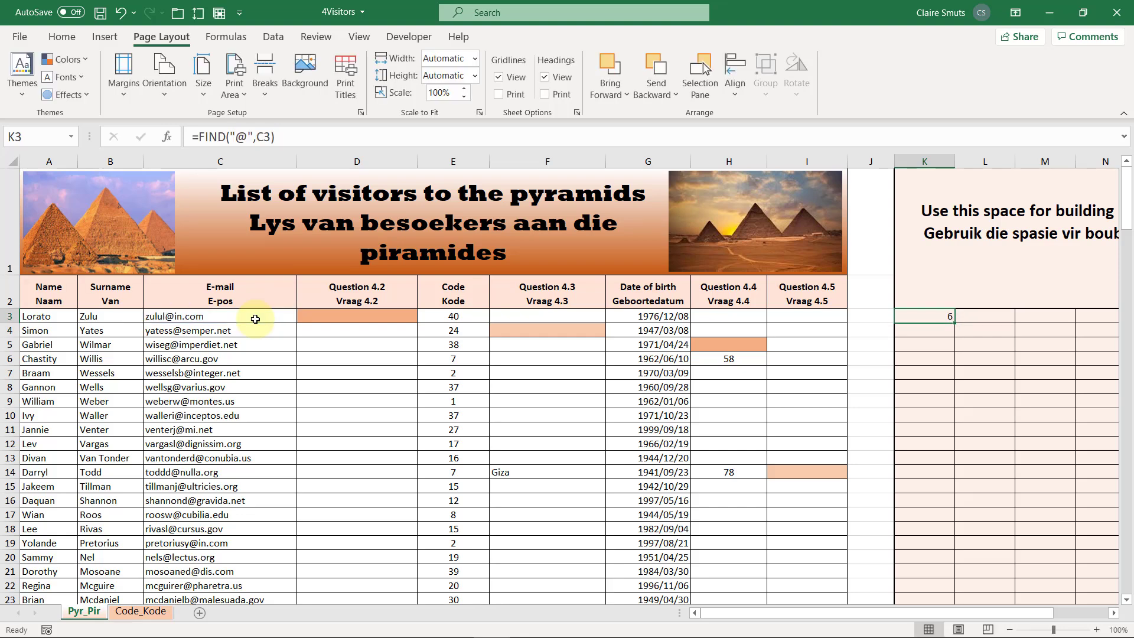
key(Right)
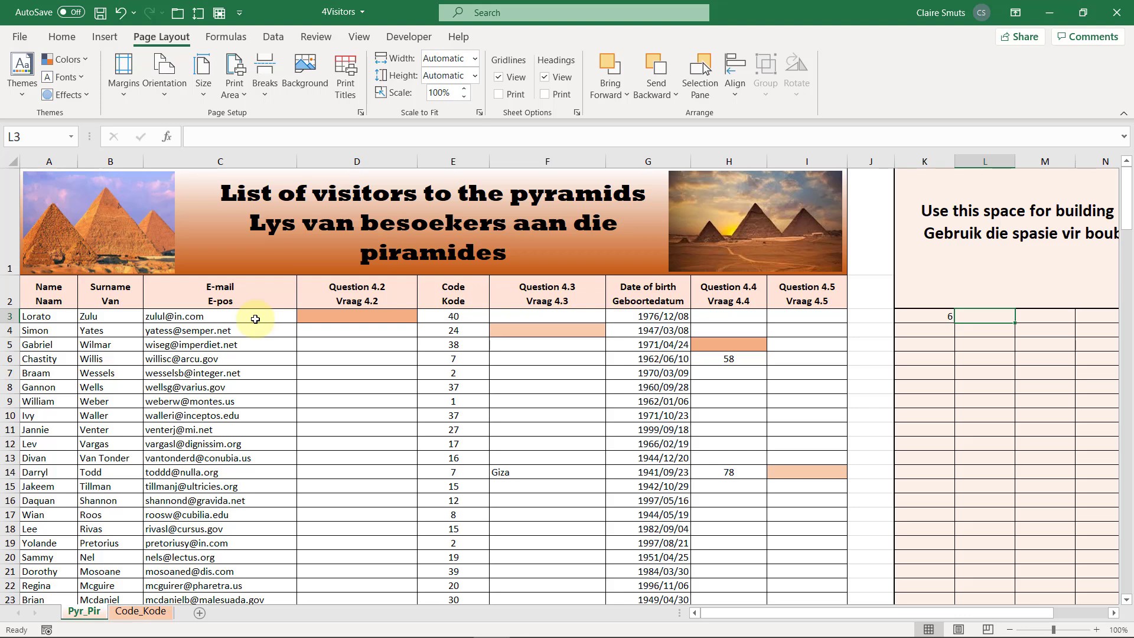
Enter =LEN(C3) in L3 and fill K3:L3 down to row 11
text(=len)
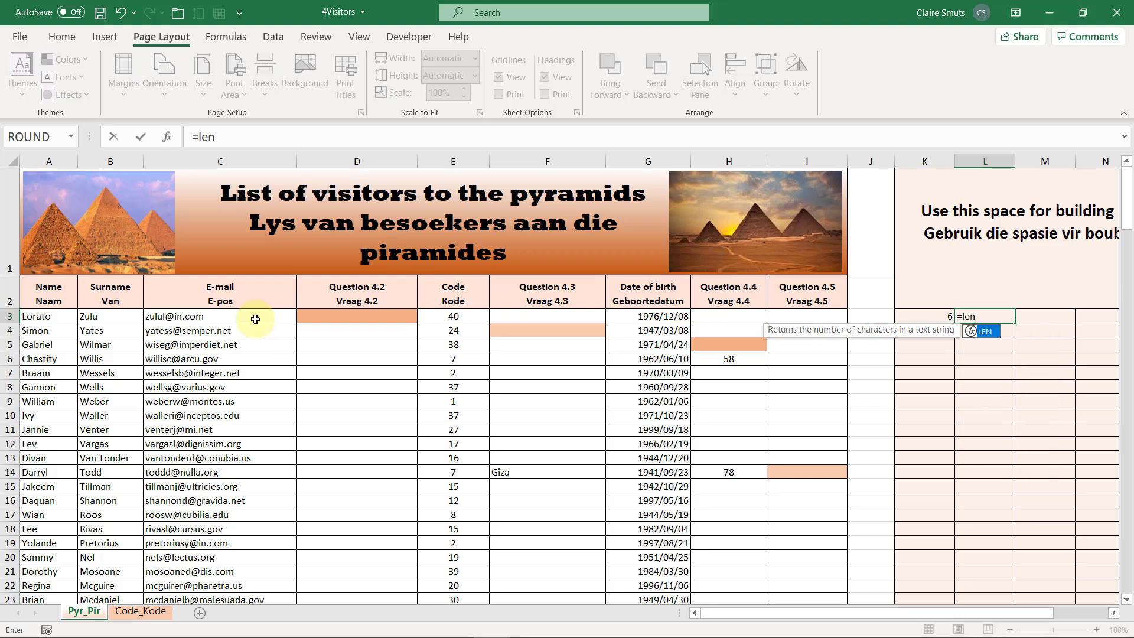
key(Tab)
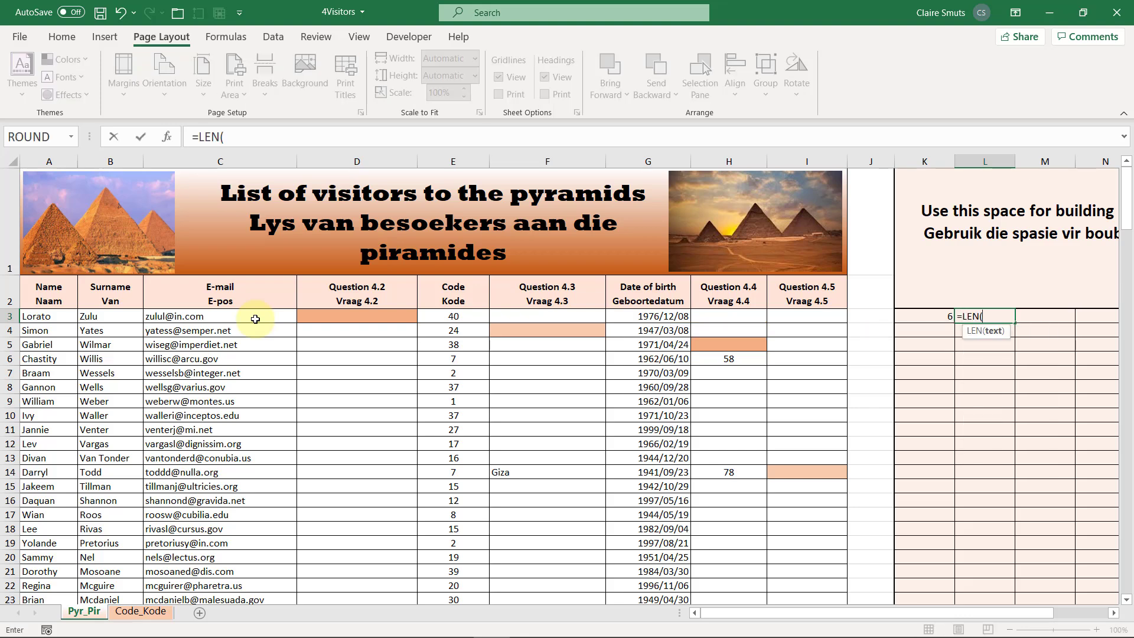
click(212, 318)
key(Return)
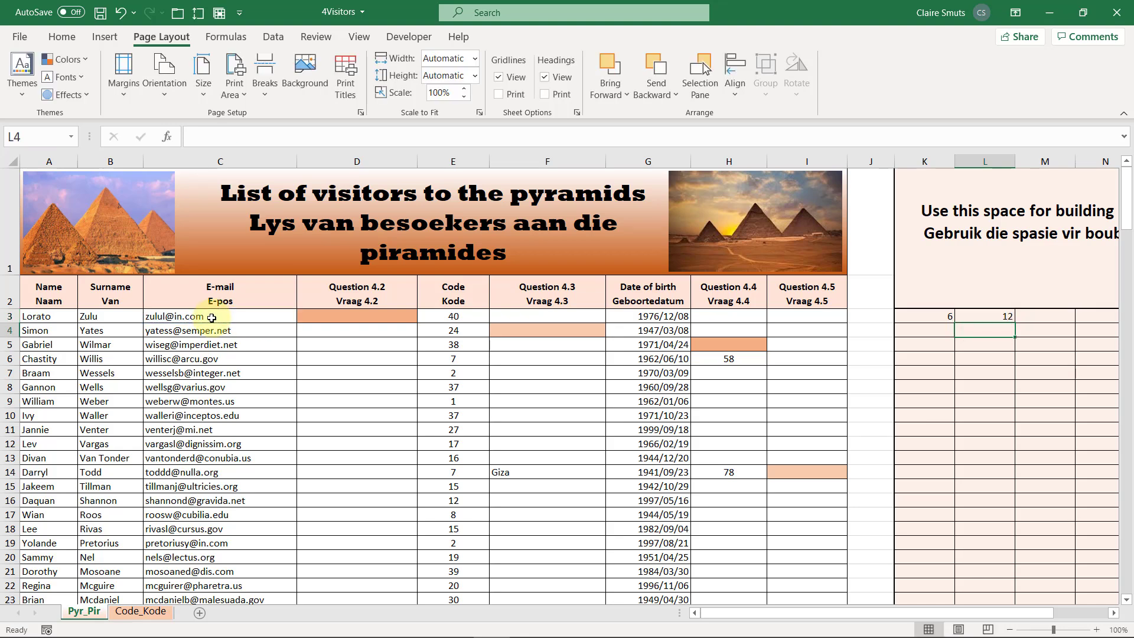
key(Up)
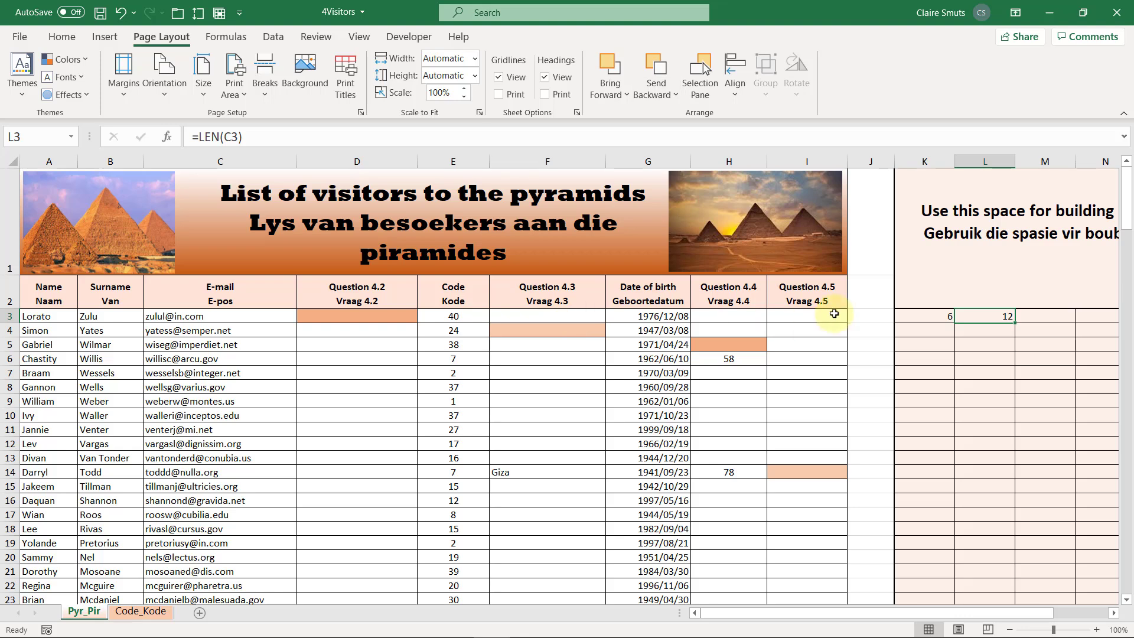
drag(936, 316, 998, 429)
Enter =L3-K3 in M3 to count the characters after the @
click(924, 317)
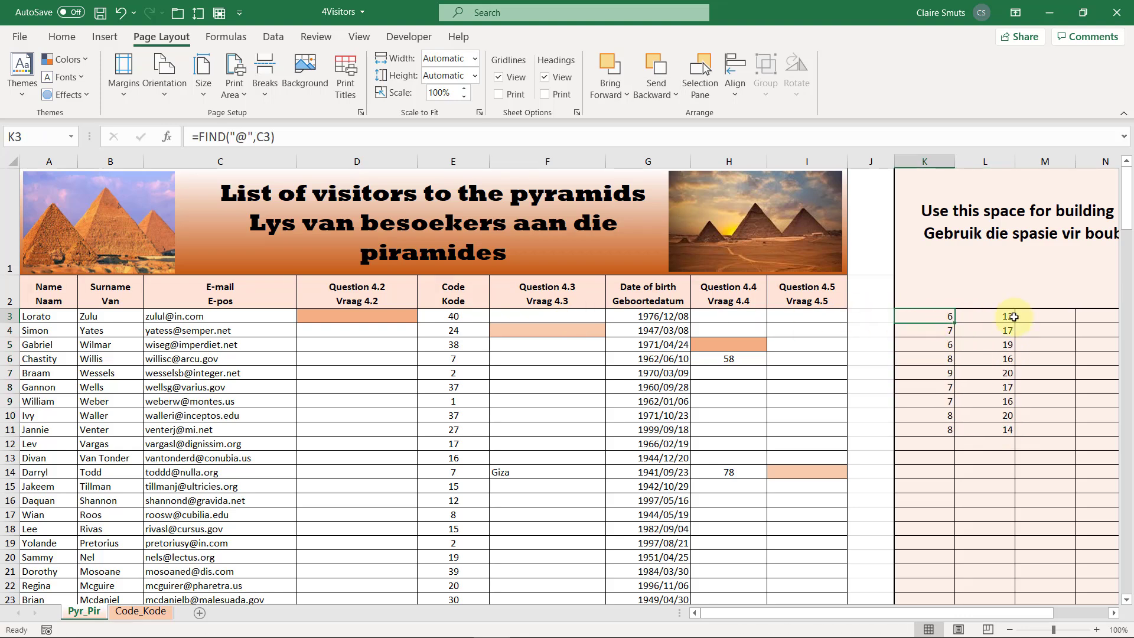
click(1038, 318)
click(946, 317)
click(1050, 317)
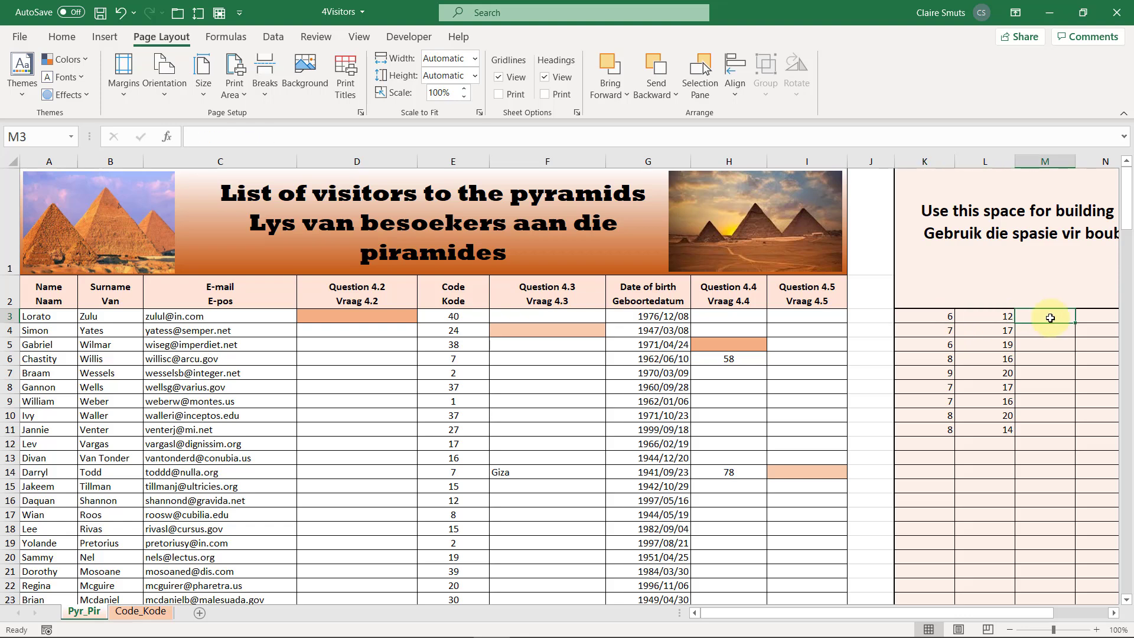
text(=)
key(Left)
text(-)
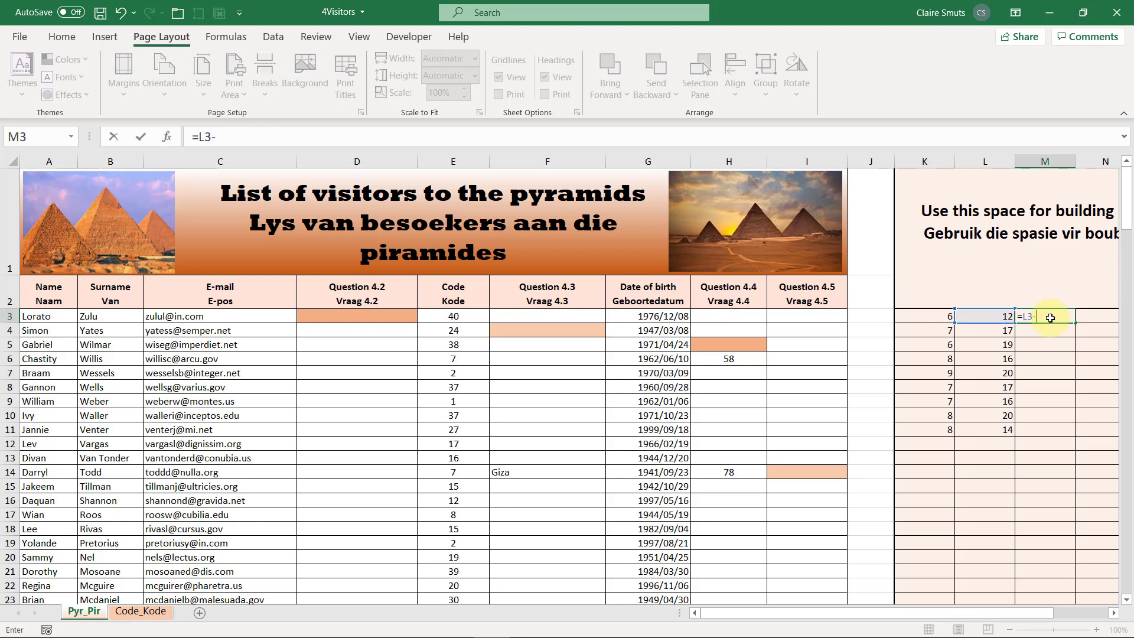
key(Left)
key(Left)
key(Return)
Fill M3's formula down to M11 and check the copied formulas
click(1050, 318)
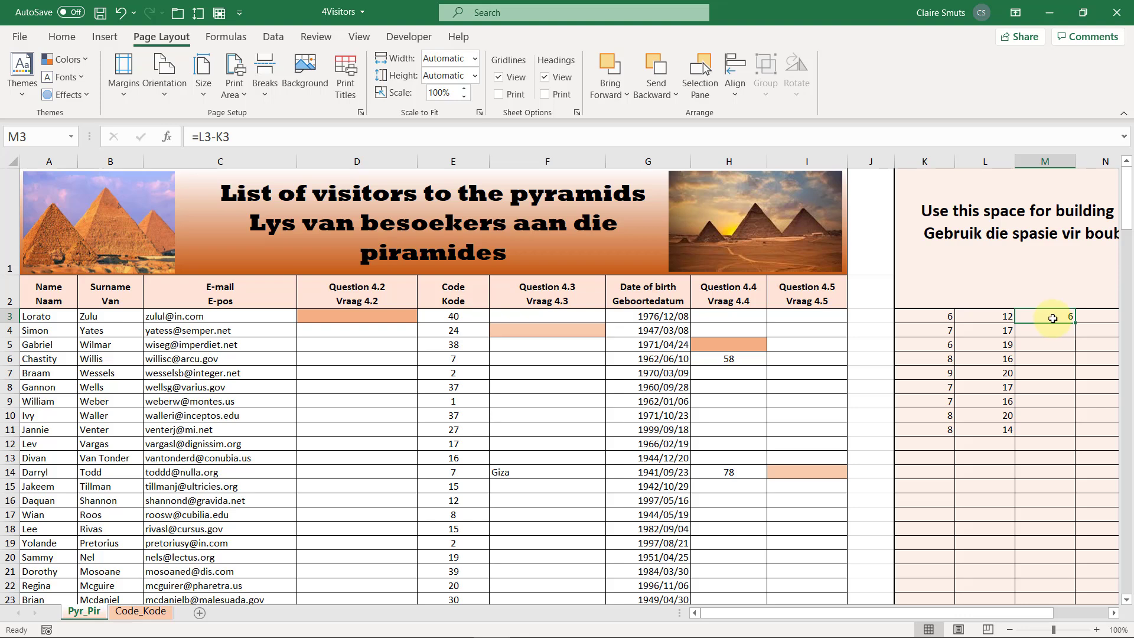
drag(1073, 323, 1071, 434)
click(1039, 330)
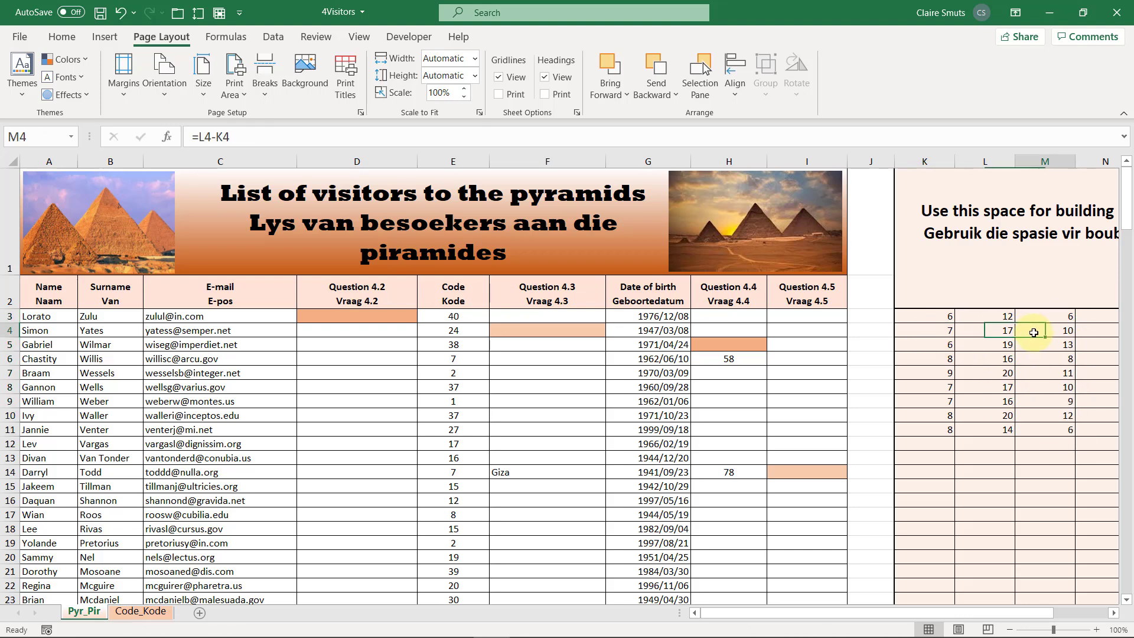
click(943, 333)
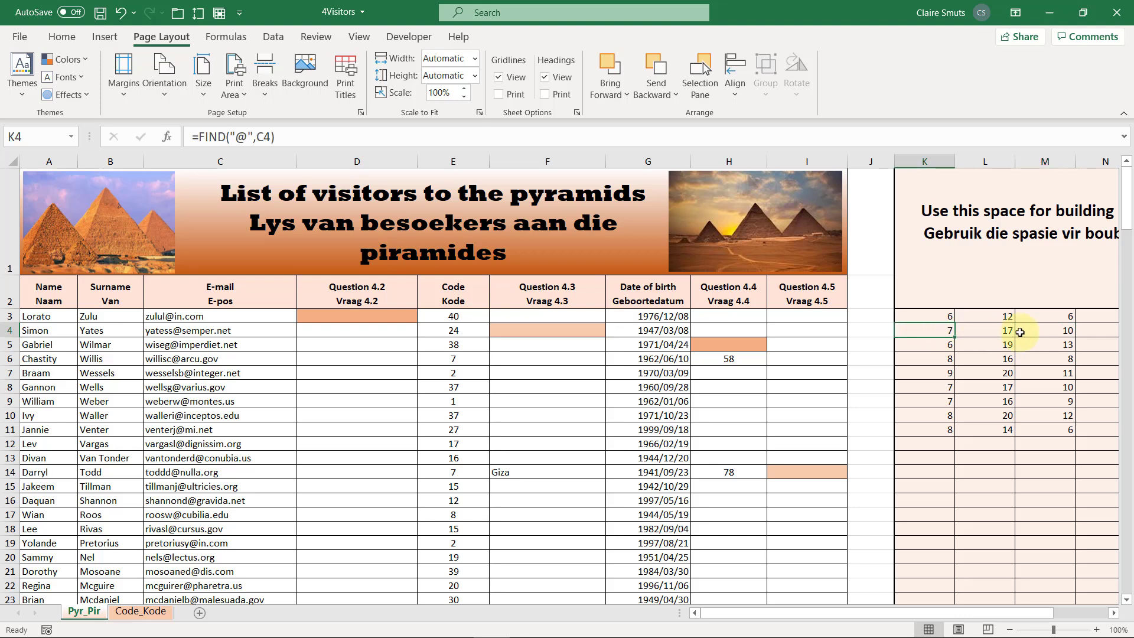
click(1042, 330)
click(1061, 316)
click(1057, 332)
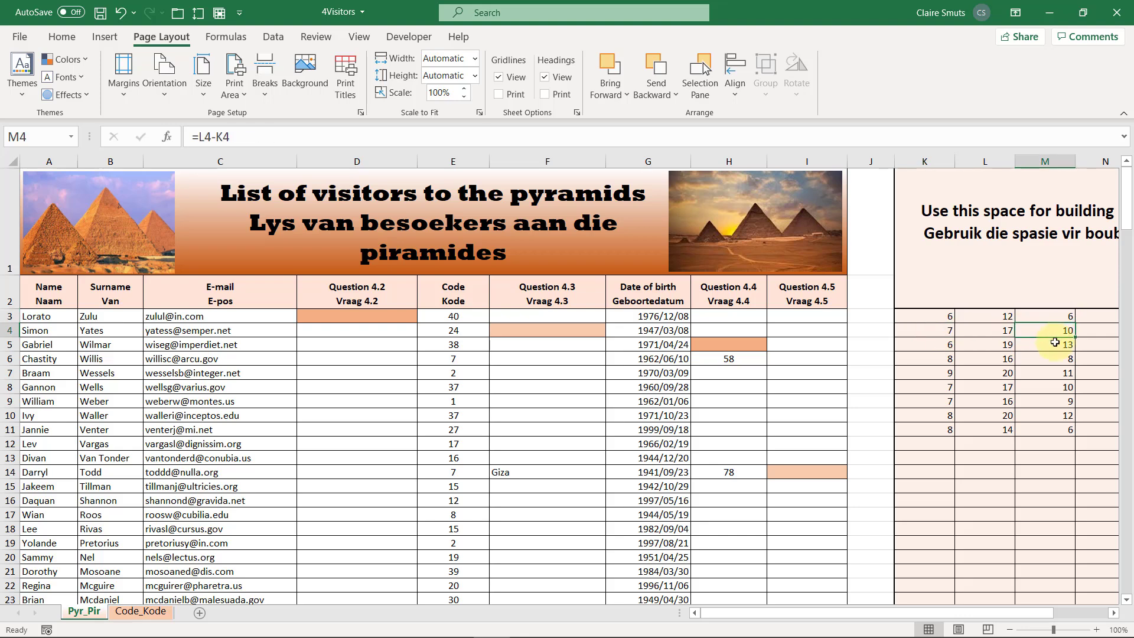
click(1054, 346)
click(1051, 357)
double_click(177, 317)
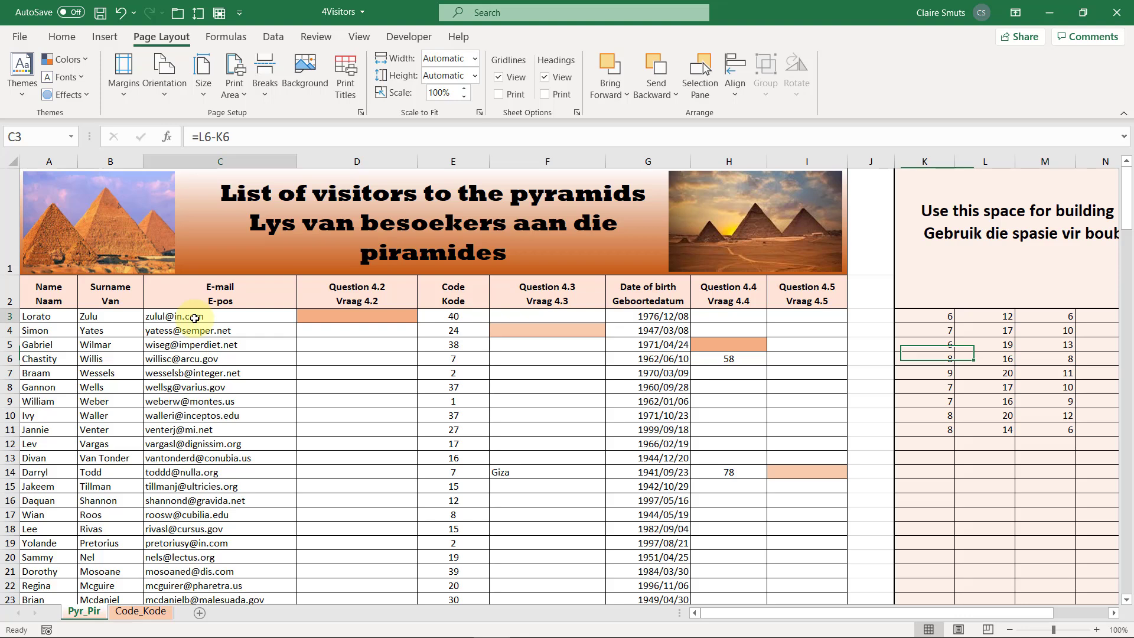
drag(177, 317, 235, 330)
double_click(183, 328)
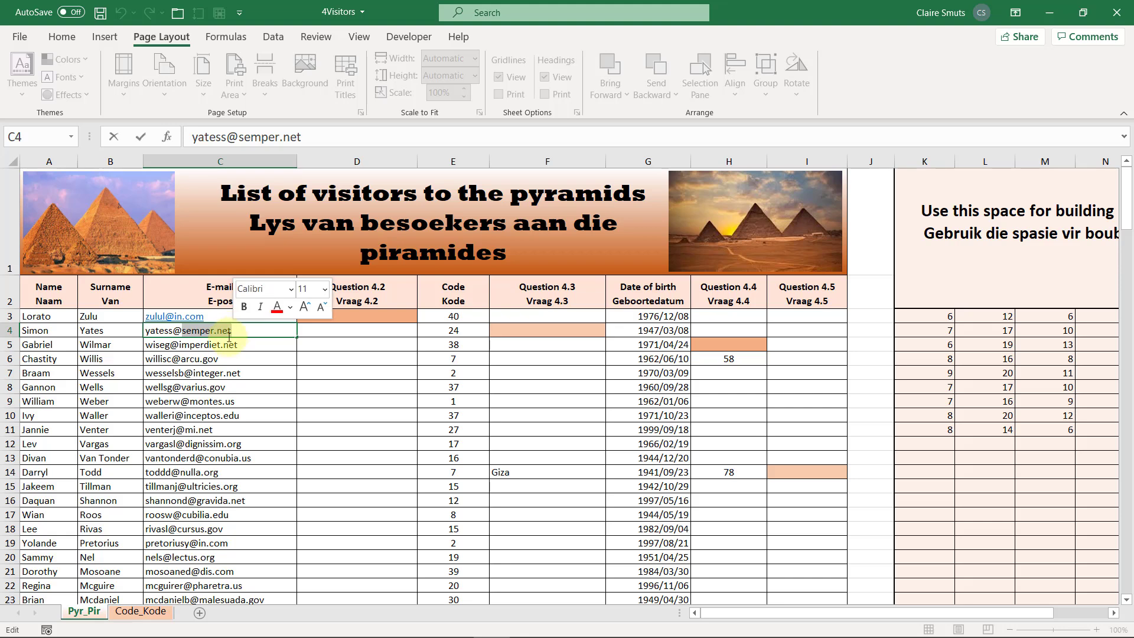
click(215, 344)
double_click(181, 345)
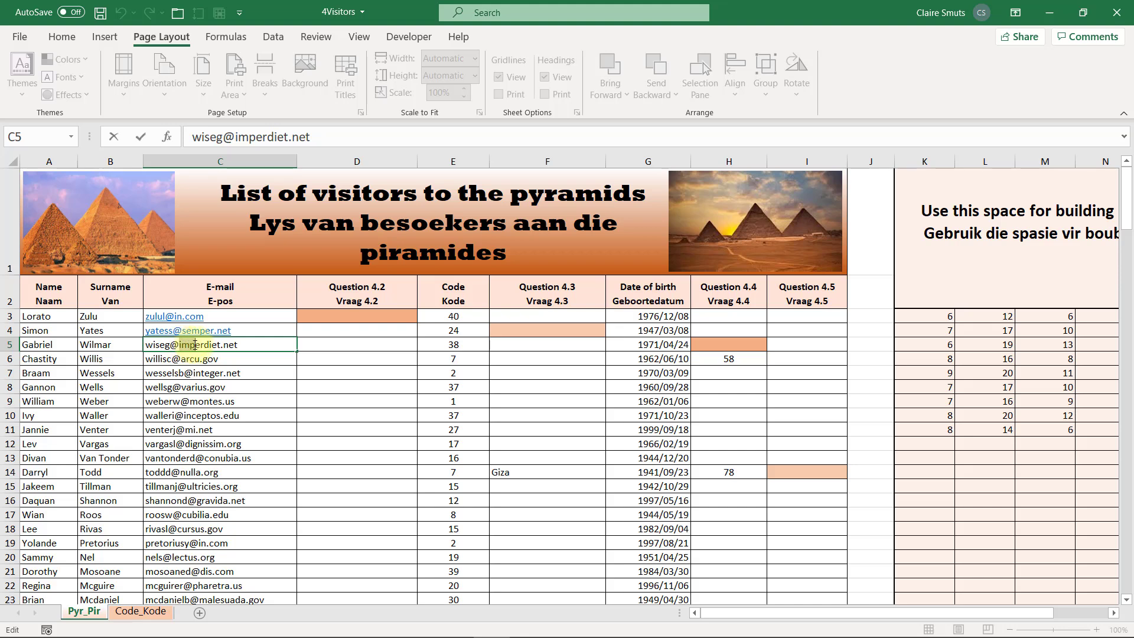
drag(202, 344, 211, 346)
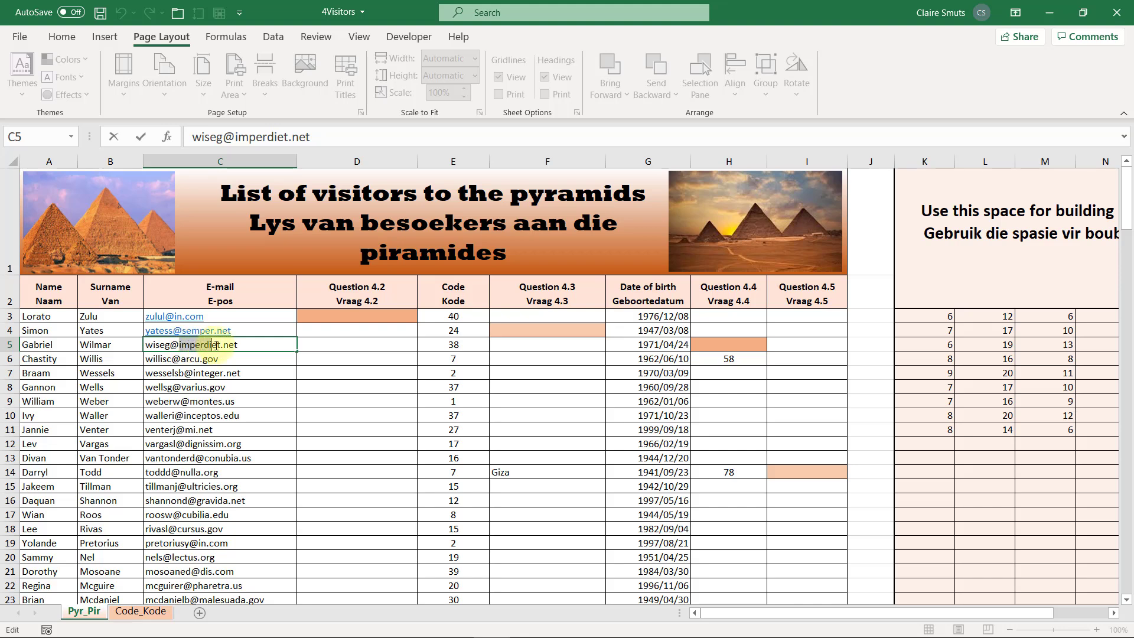
drag(216, 346, 230, 346)
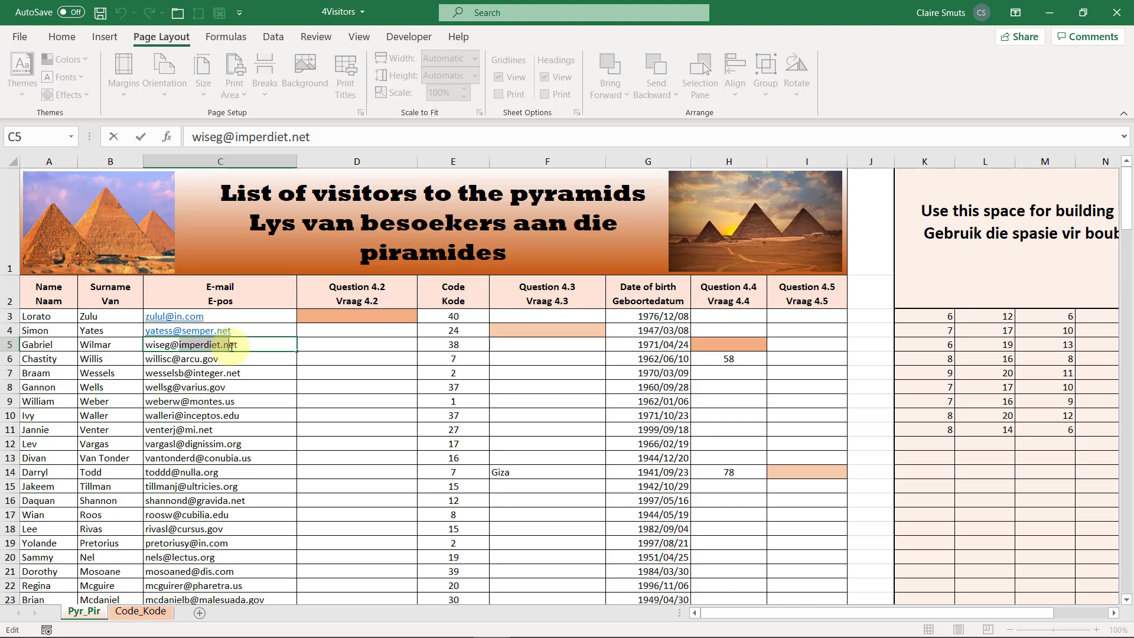
click(289, 372)
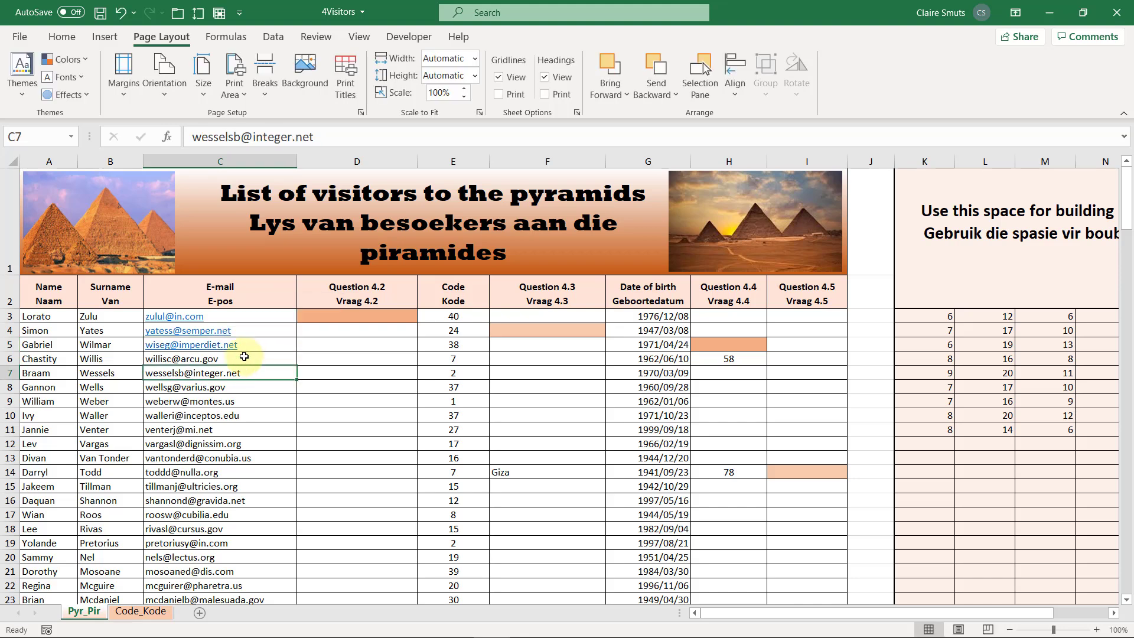
key(ctrl+z)
key(ctrl+z)
key(ctrl+z)
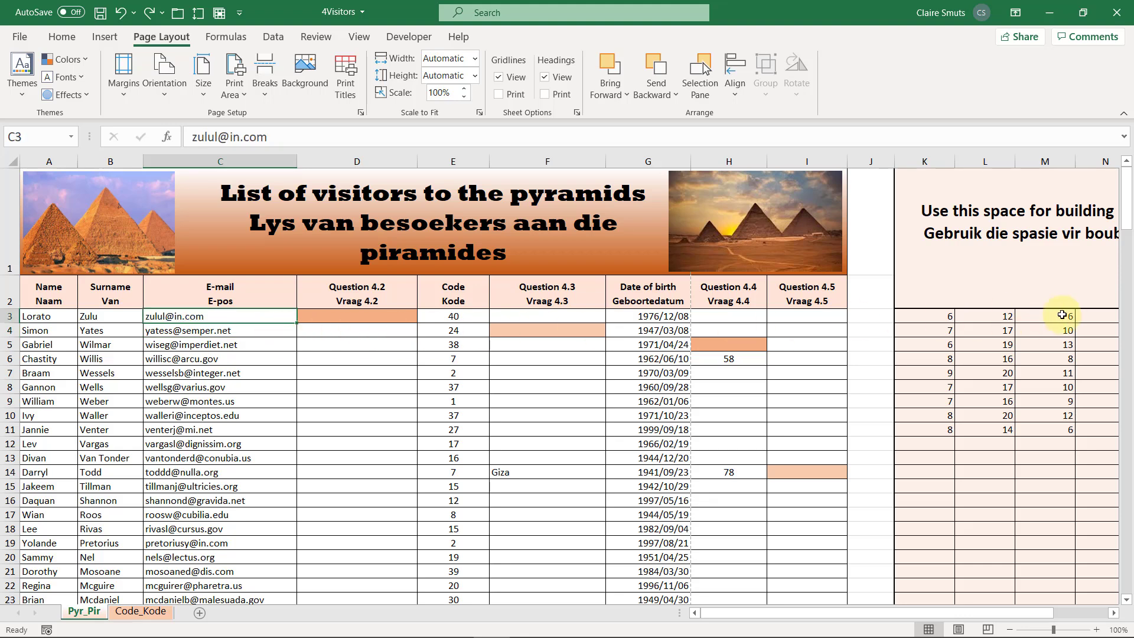
drag(1063, 316, 1064, 431)
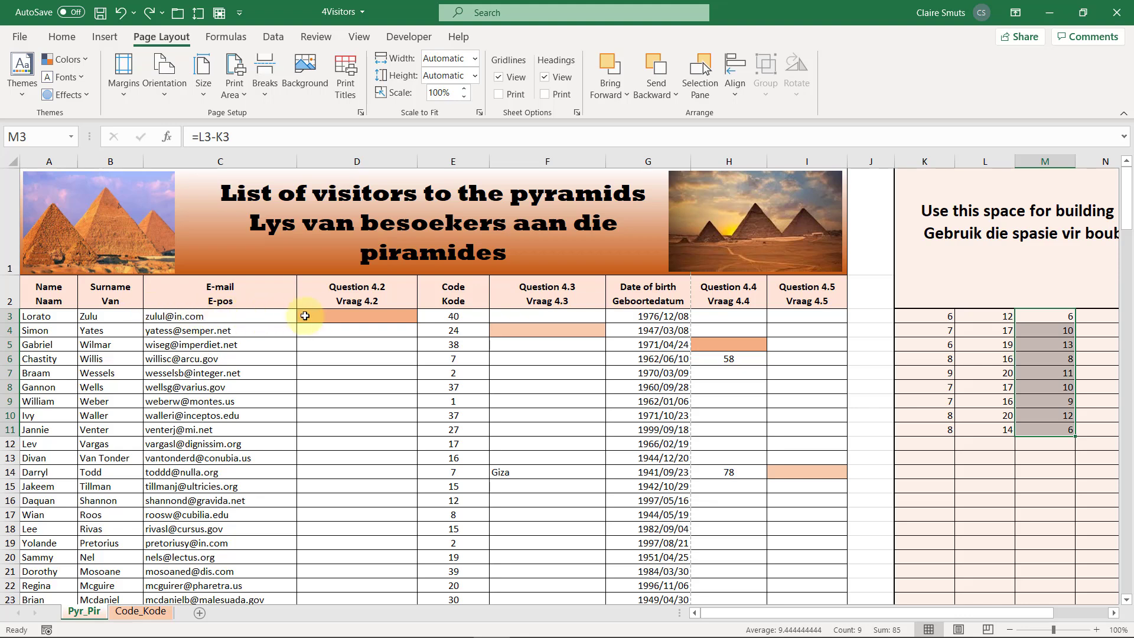
Enter =RIGHT(C3,M3) in D3 to return in.com, undoing a fill down to D10
click(323, 316)
text(=righ)
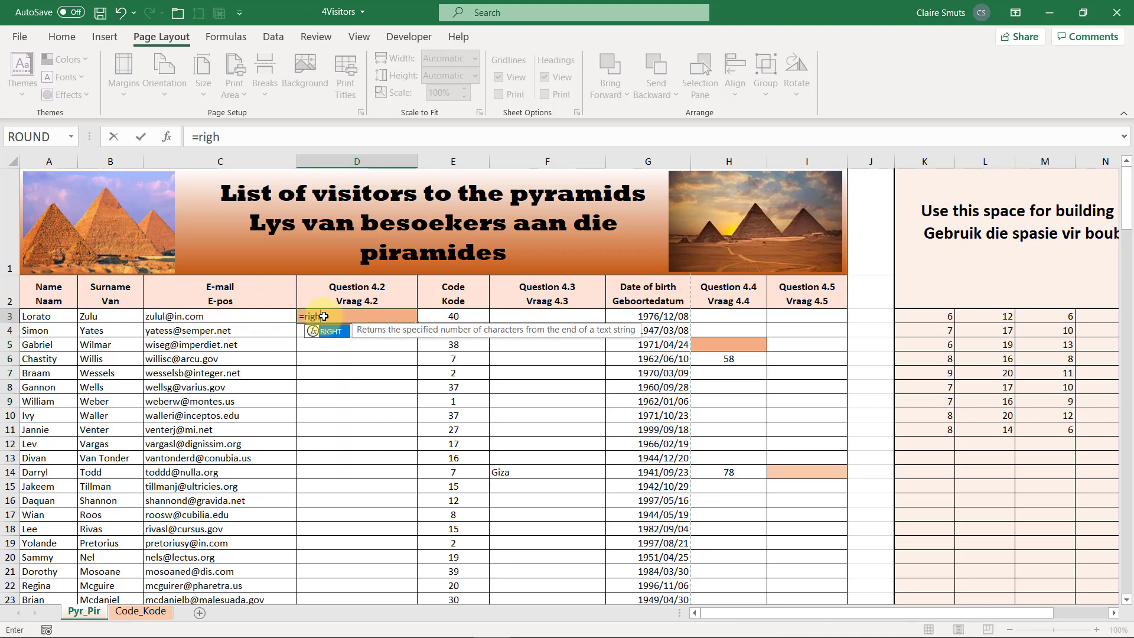
key(Tab)
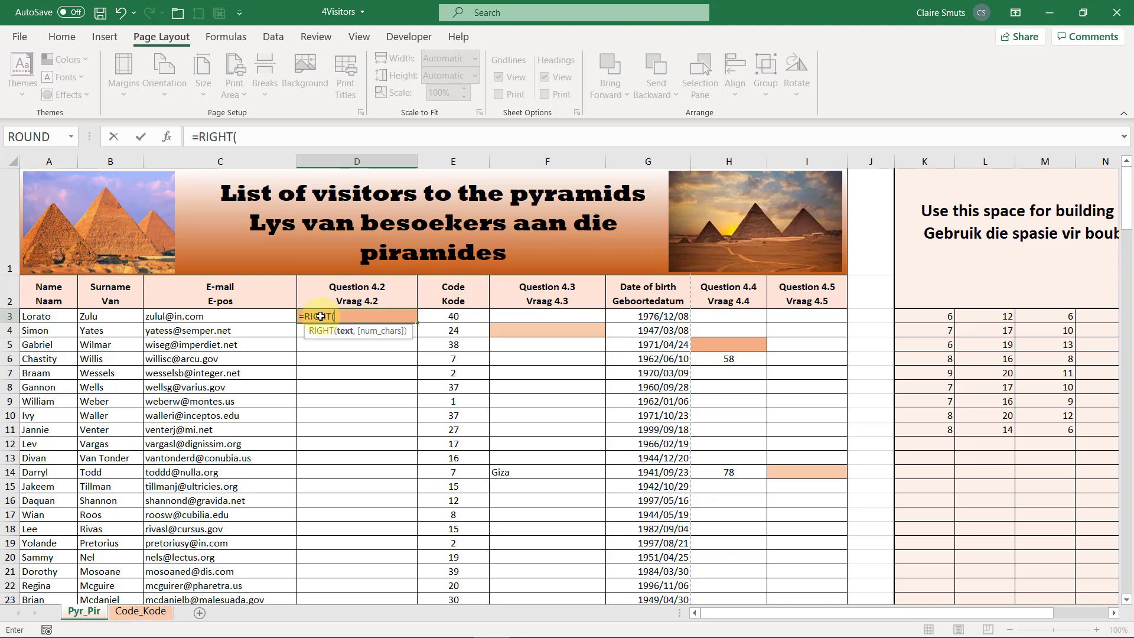
click(230, 314)
text(,)
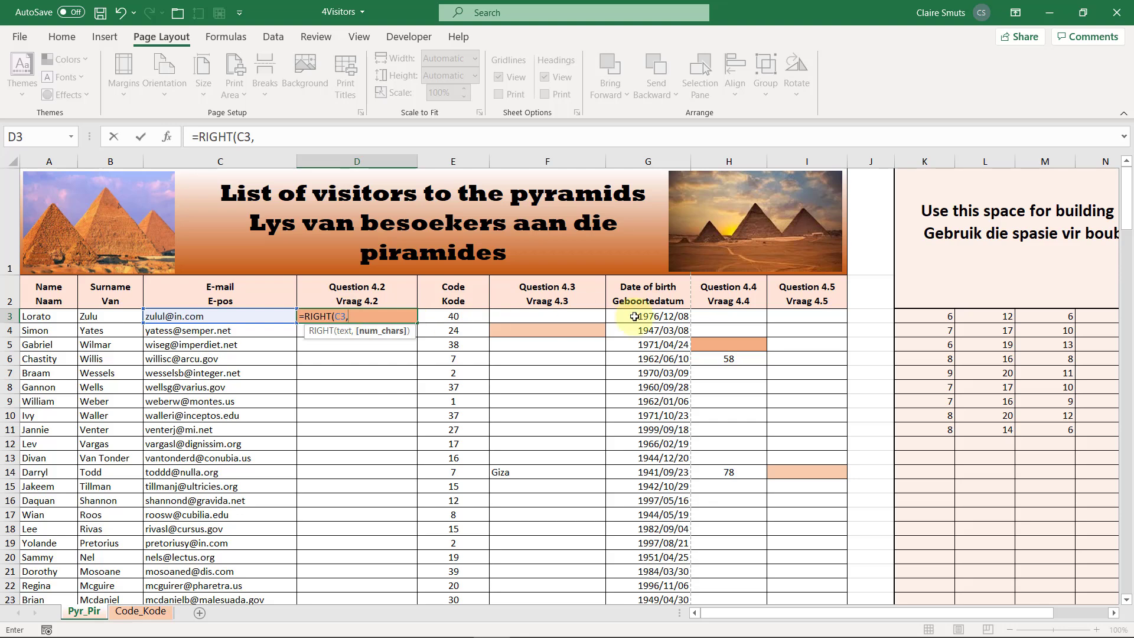
click(1039, 318)
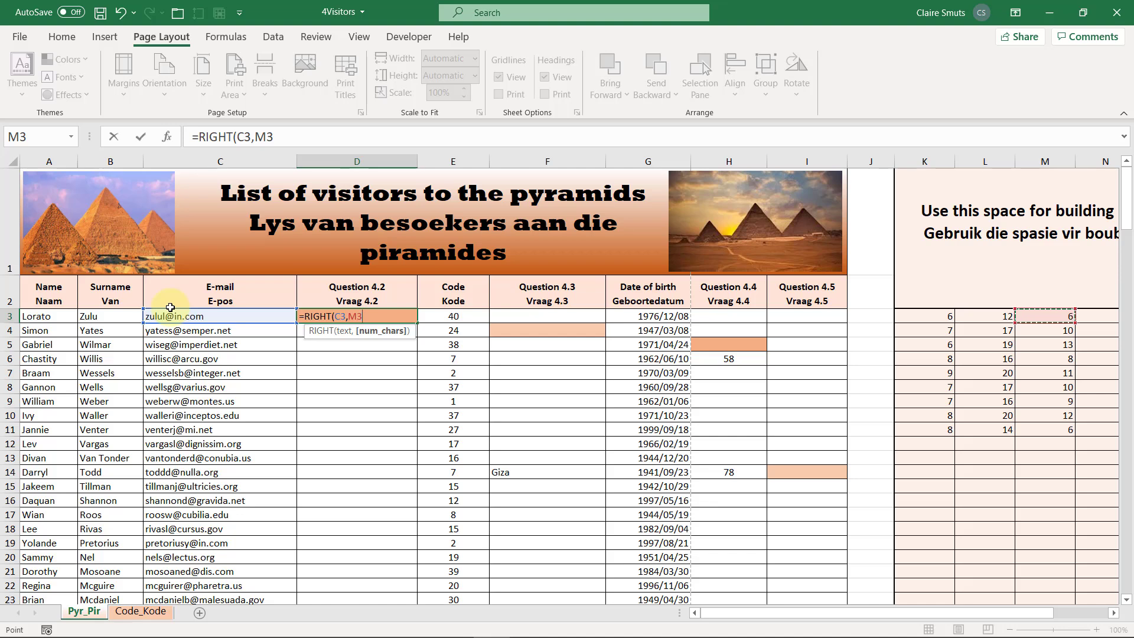
key(Return)
key(Up)
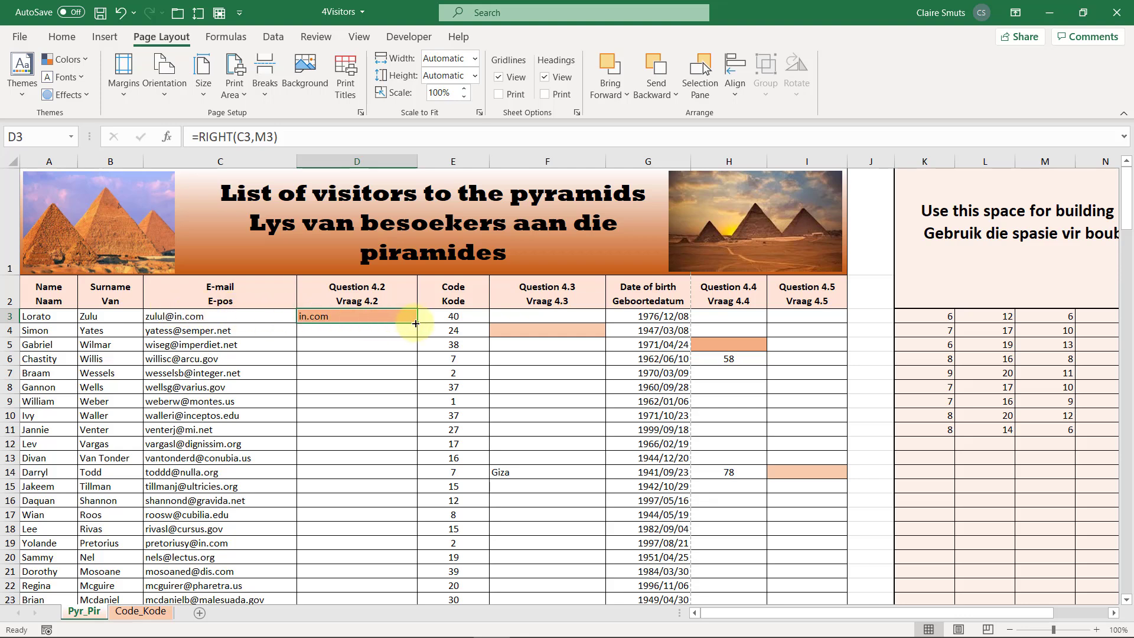
drag(415, 324, 417, 424)
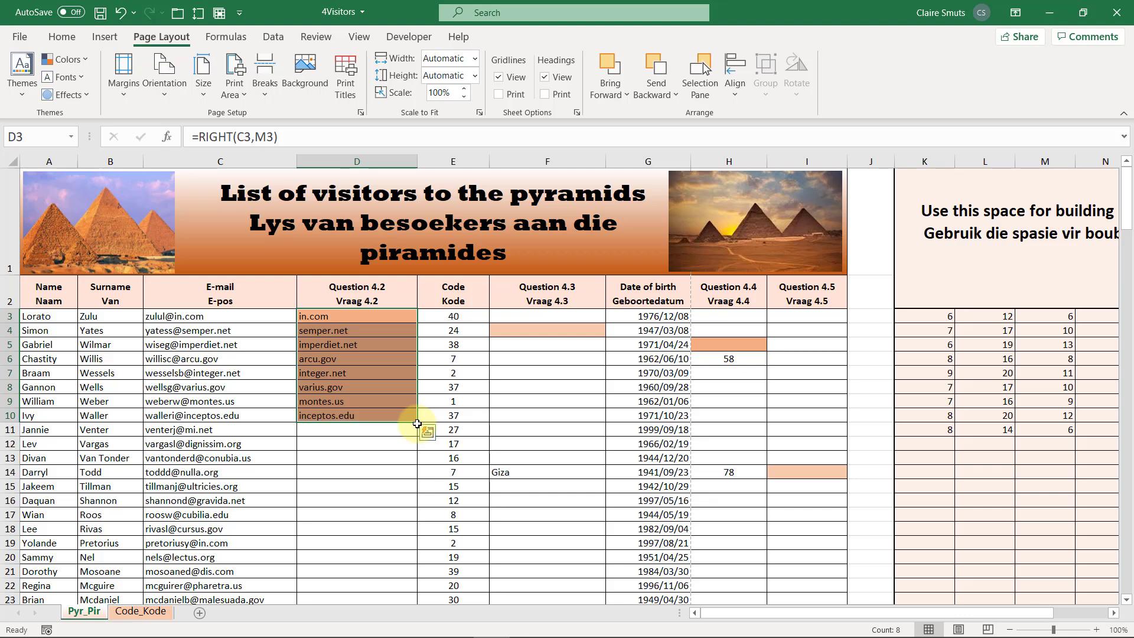
key(ctrl+z)
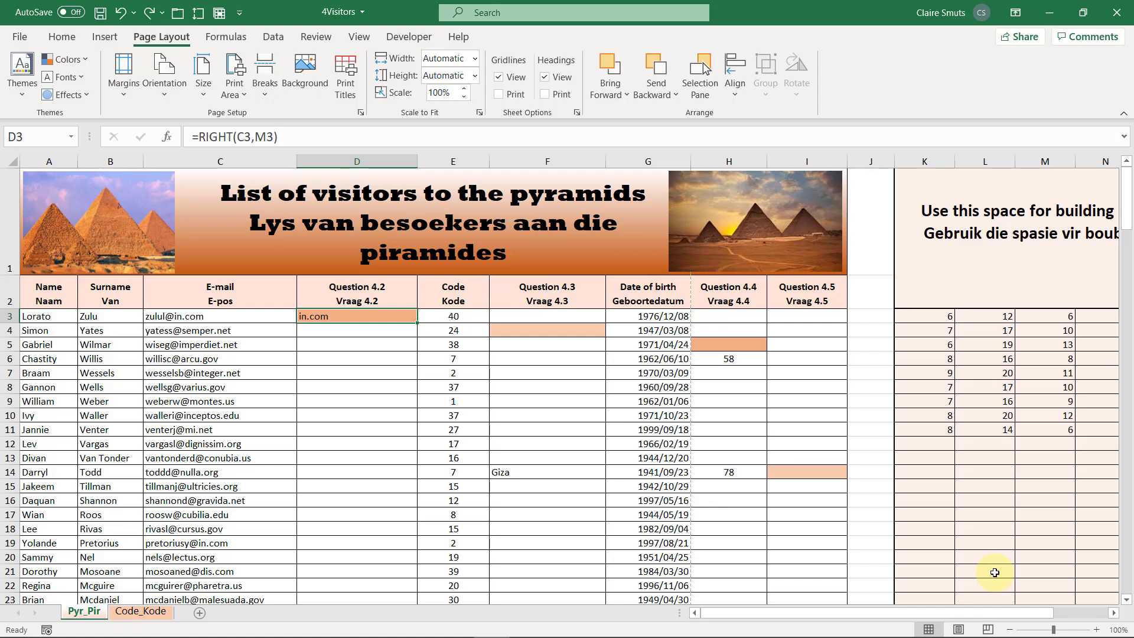
key(alt+Tab)
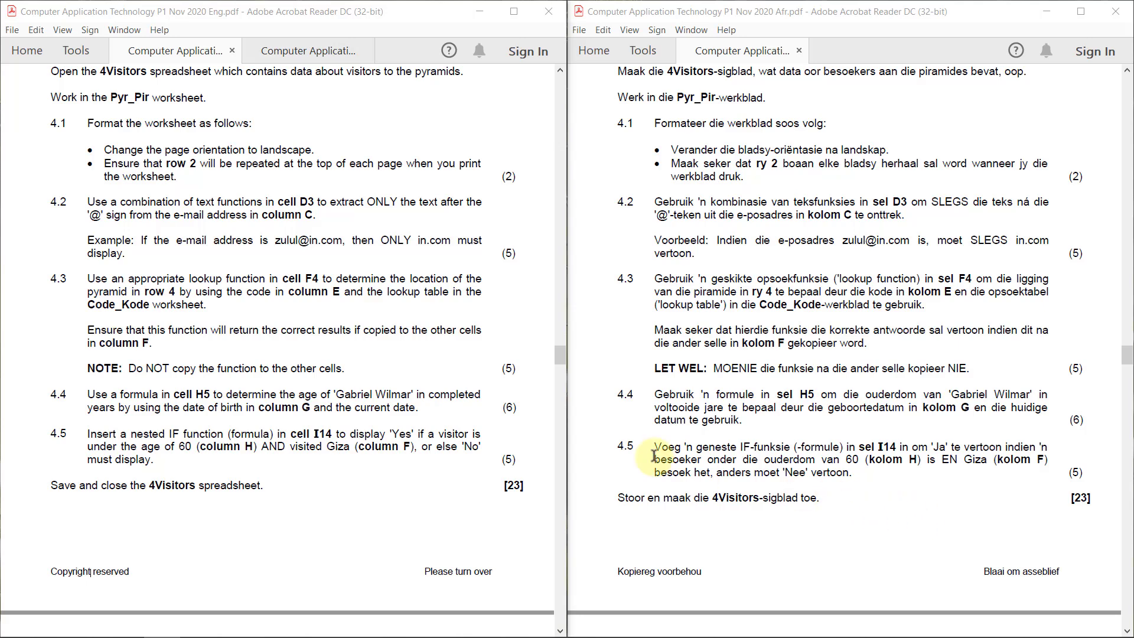
drag(87, 331, 344, 369)
click(15, 328)
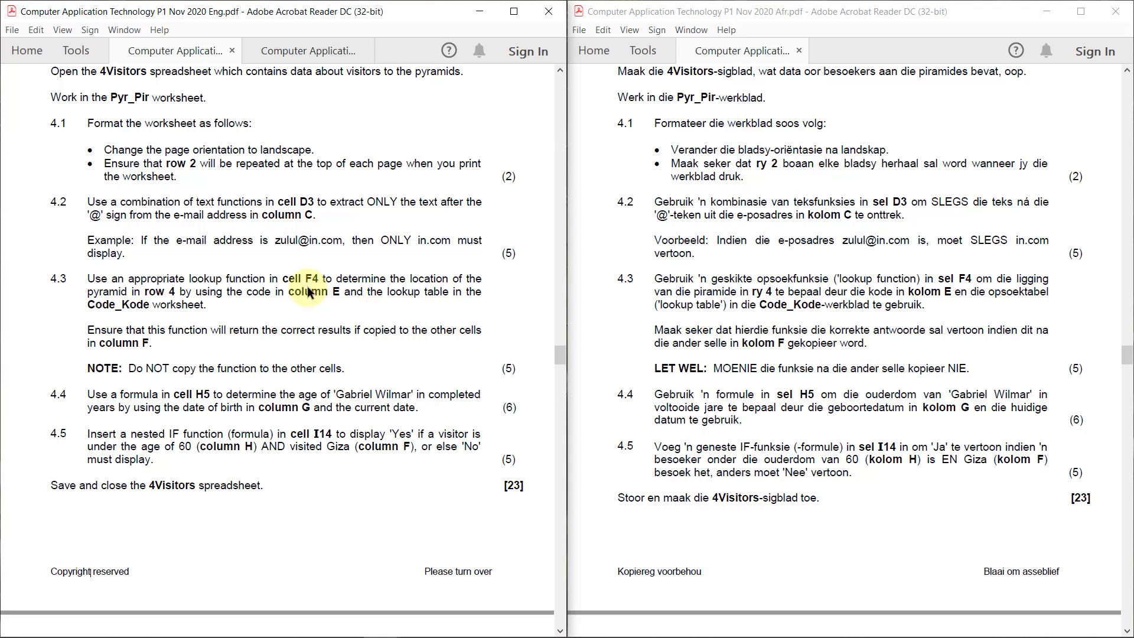
key(alt)
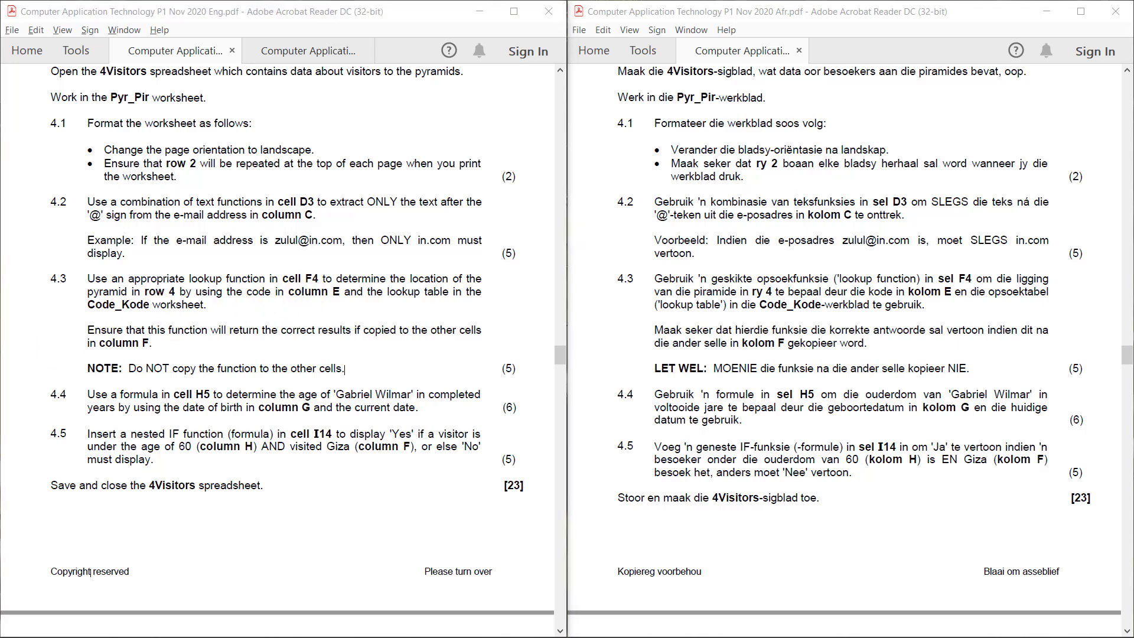
key(alt+Tab)
click(538, 329)
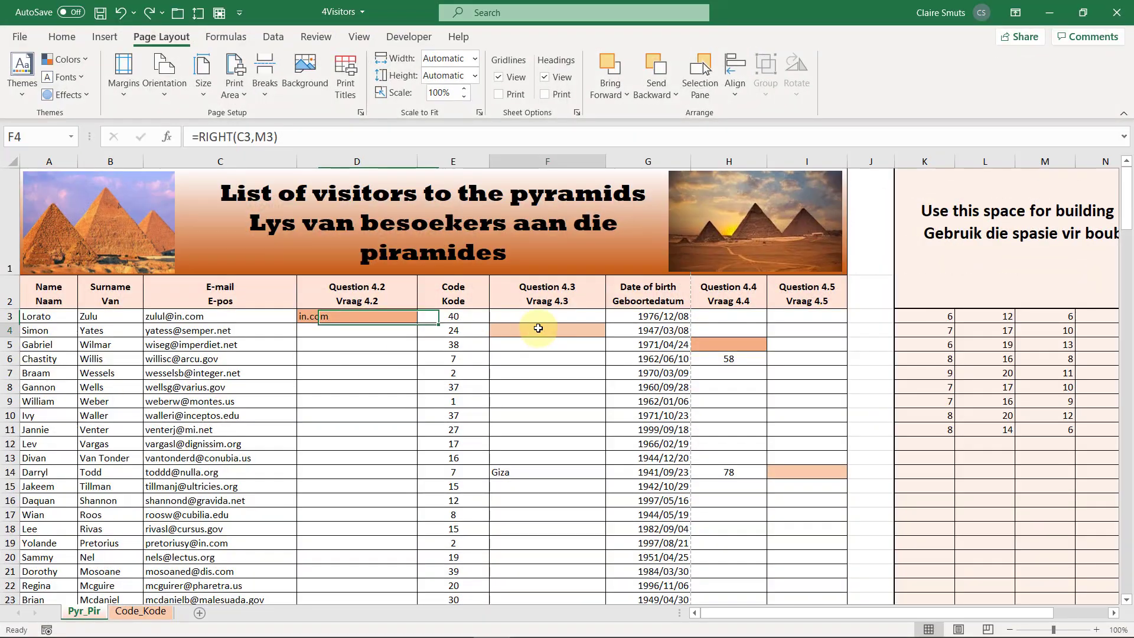
Check that row 4's visitor code in E4 is 24
click(13, 330)
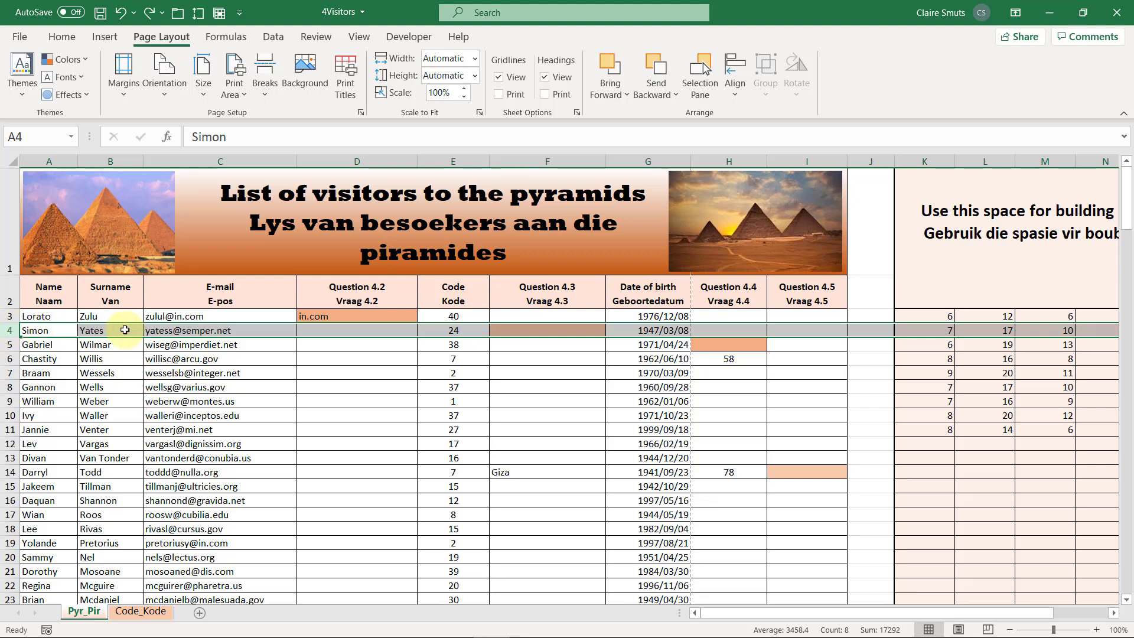
click(513, 329)
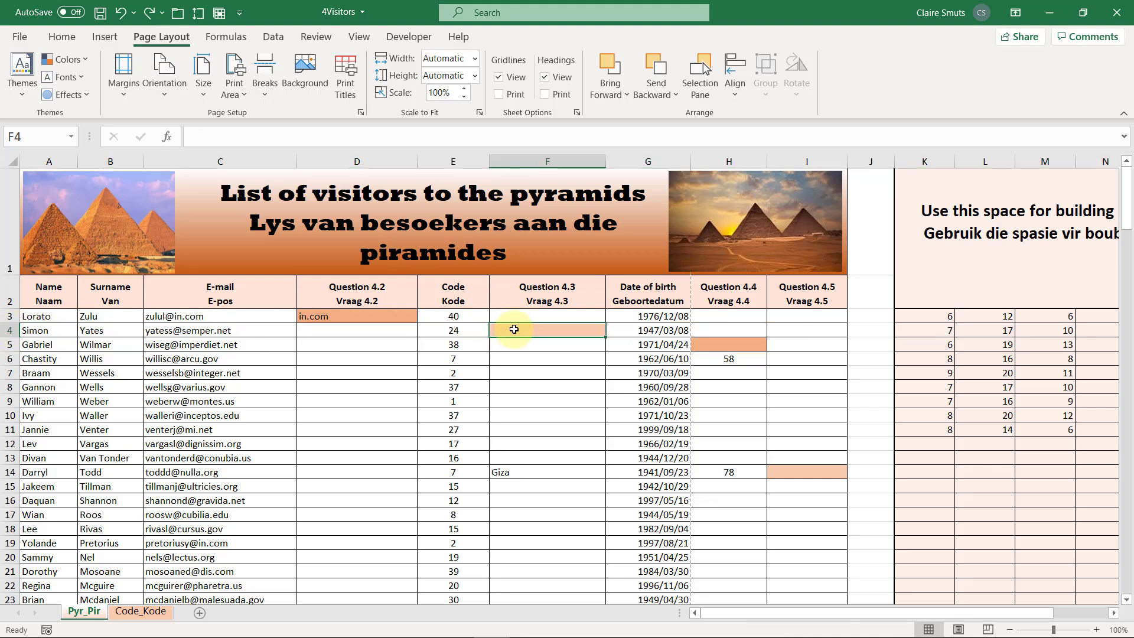
click(458, 162)
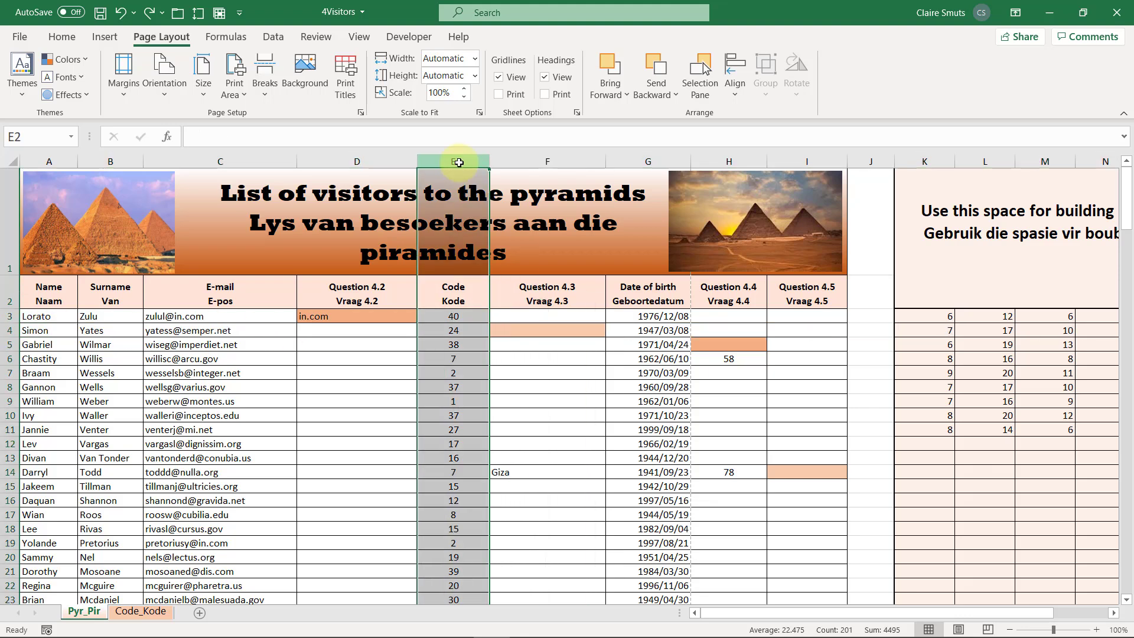
click(471, 330)
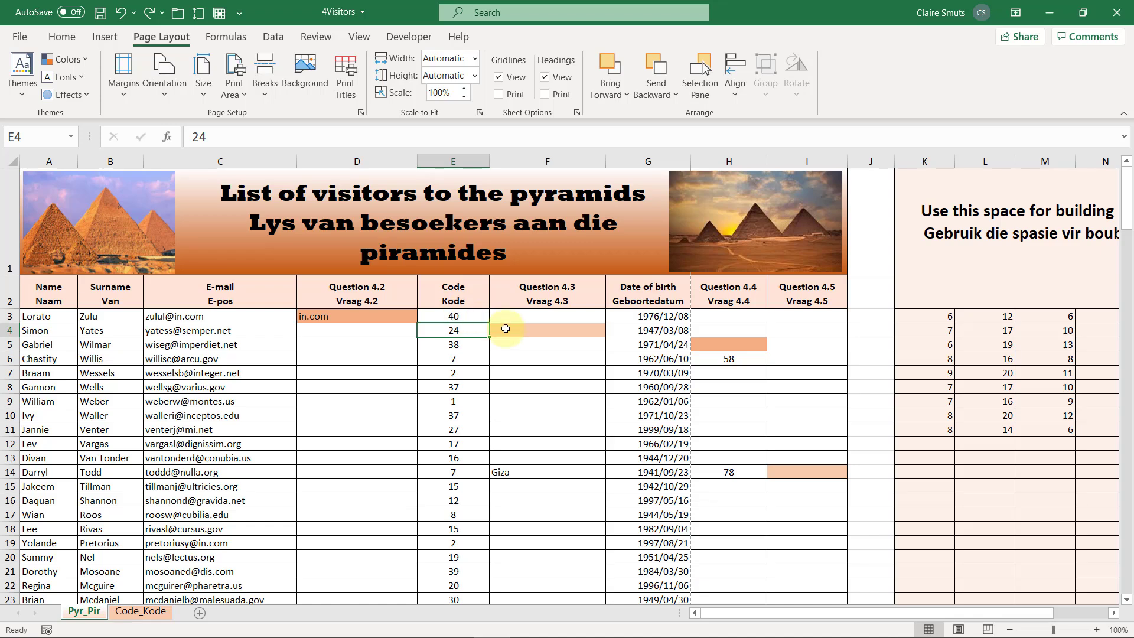
On the Code_Kode sheet, find code 24's location: South Saqqara
click(142, 613)
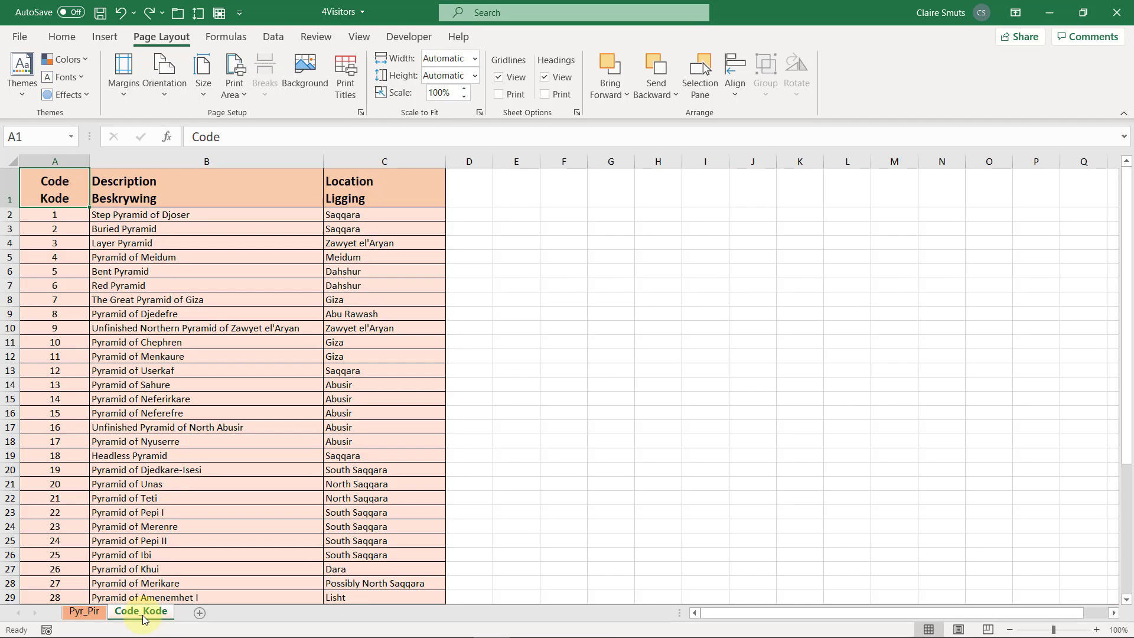
scroll(59, 384, down, 3)
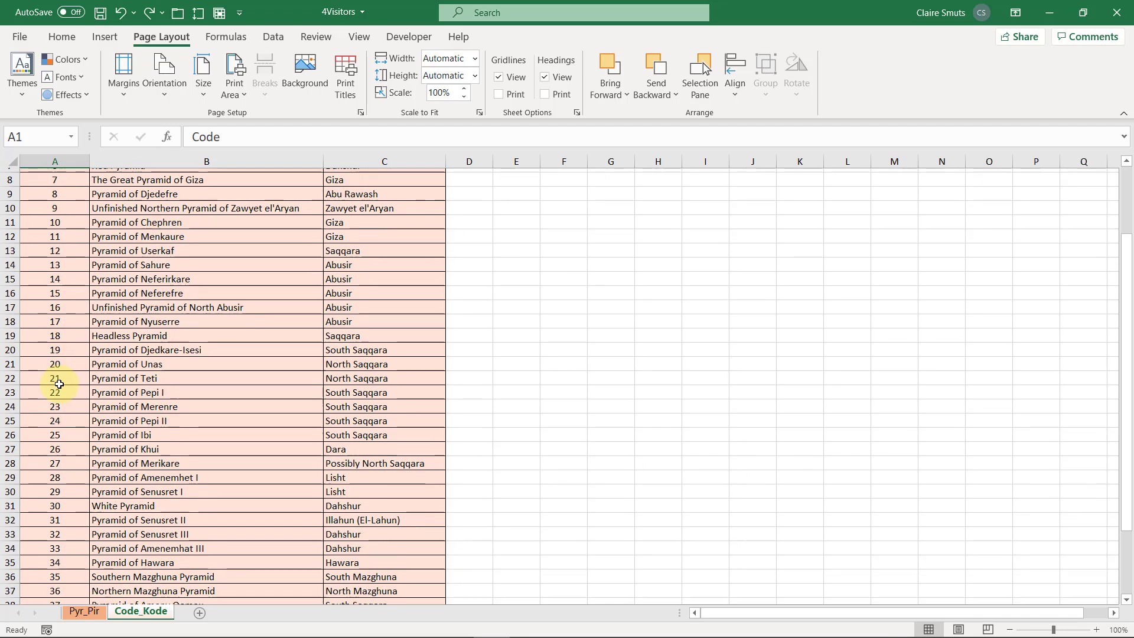
scroll(59, 383, down, 3)
click(51, 302)
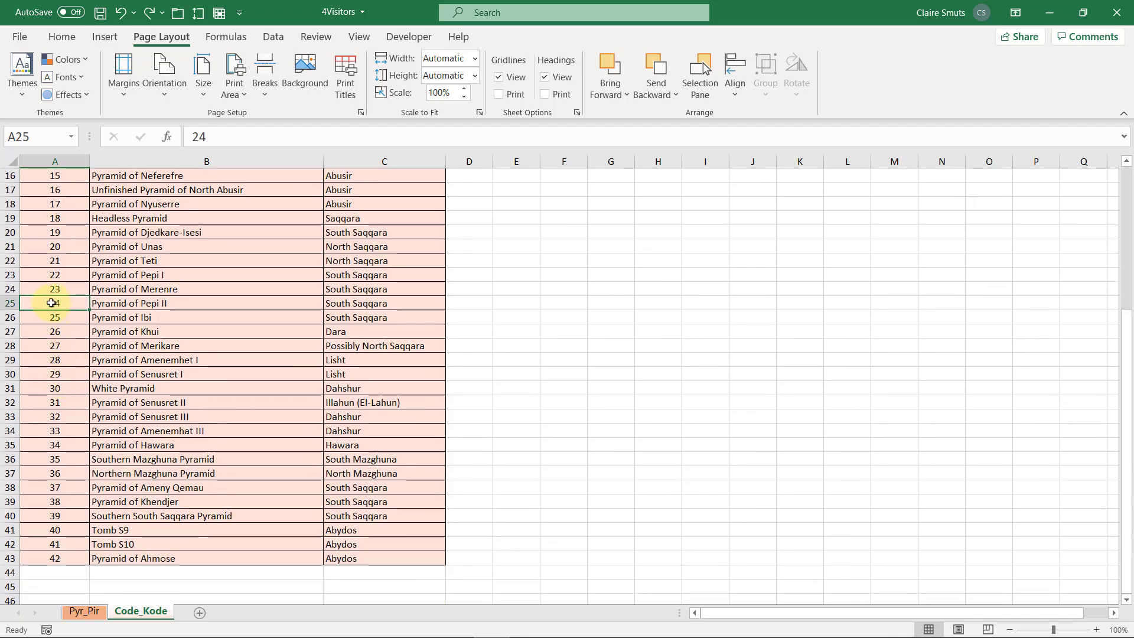
drag(51, 303, 408, 301)
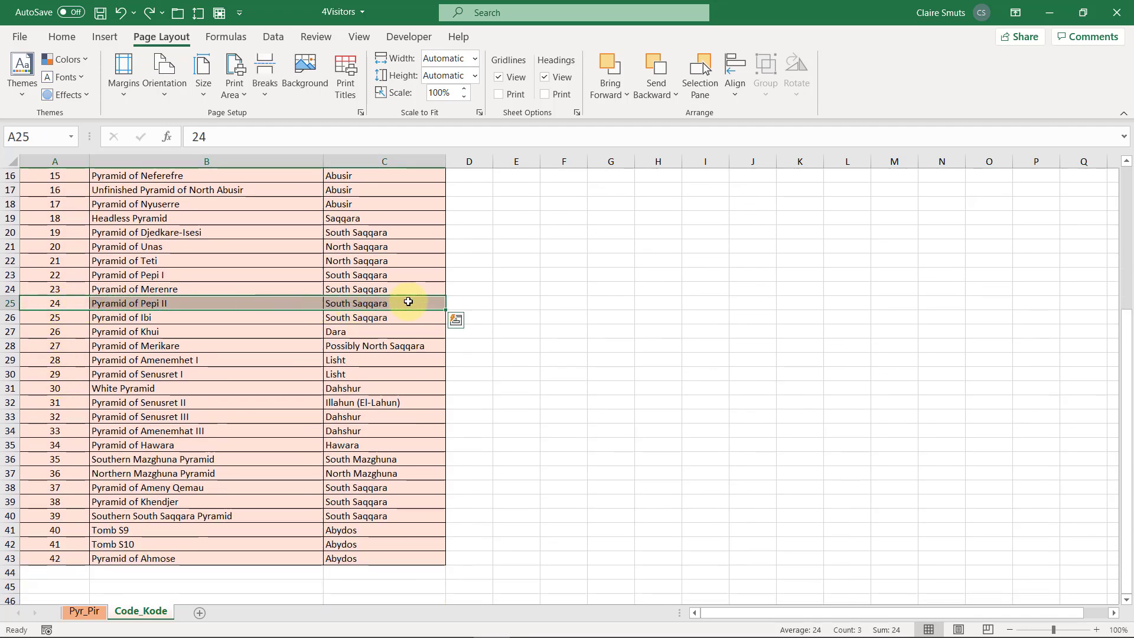
click(408, 301)
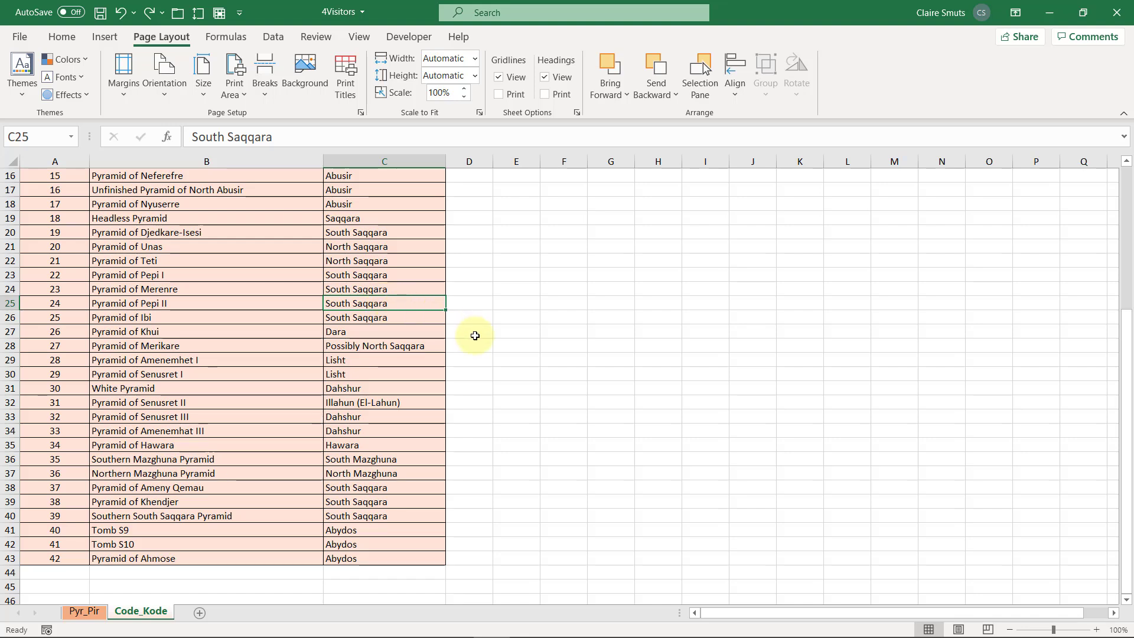
scroll(391, 340, up, 5)
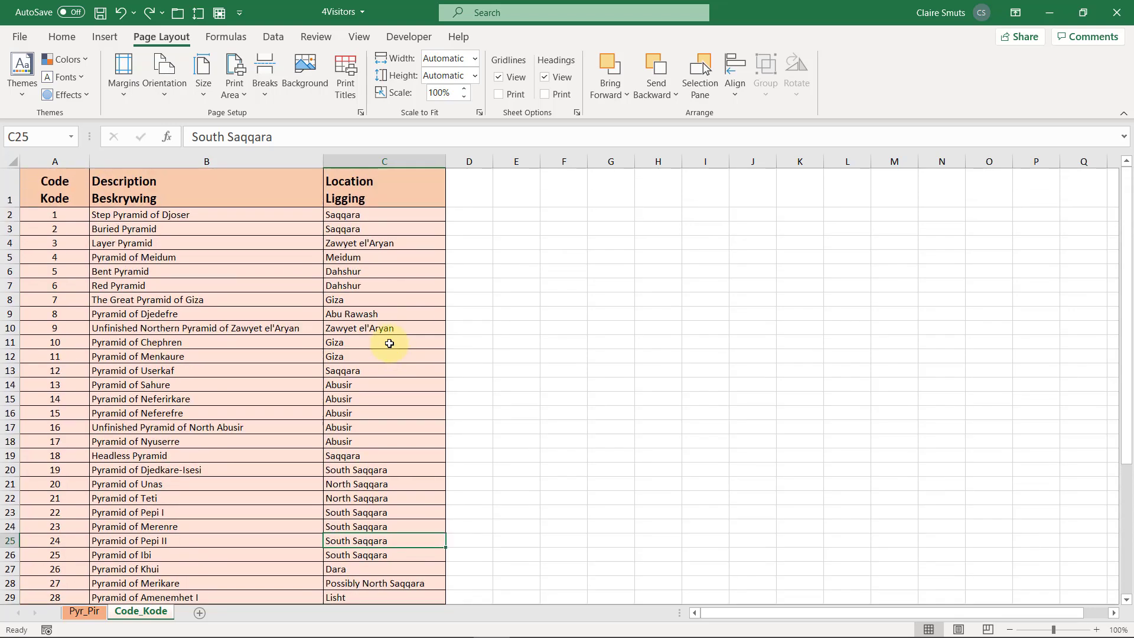
Select F4, then review the code column on Code_Kode before writing the formula
click(85, 612)
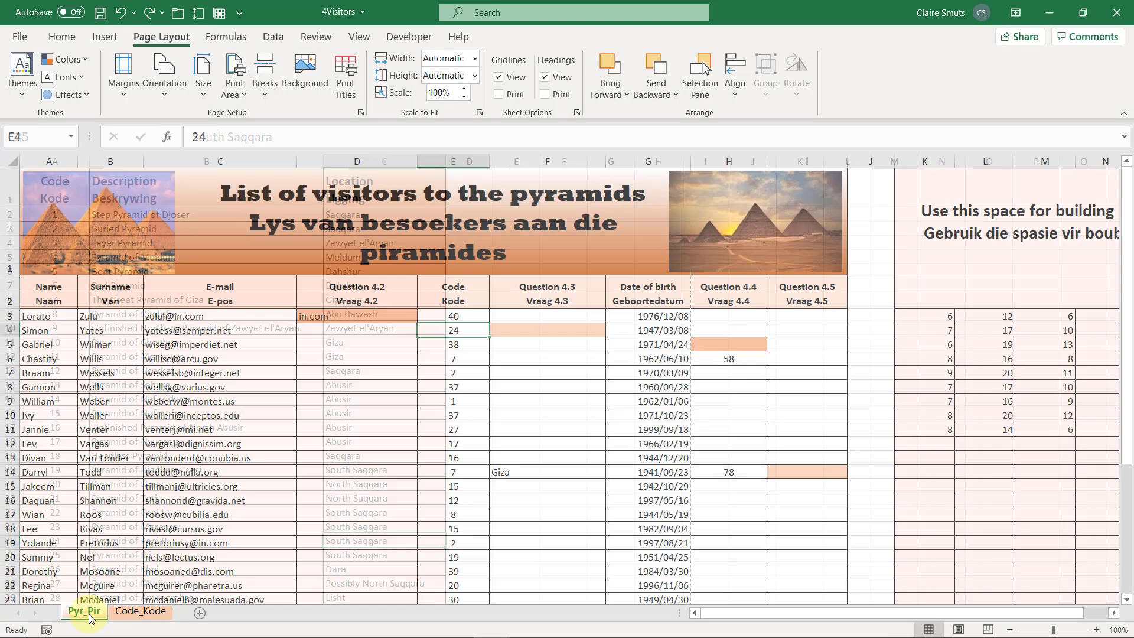
click(519, 325)
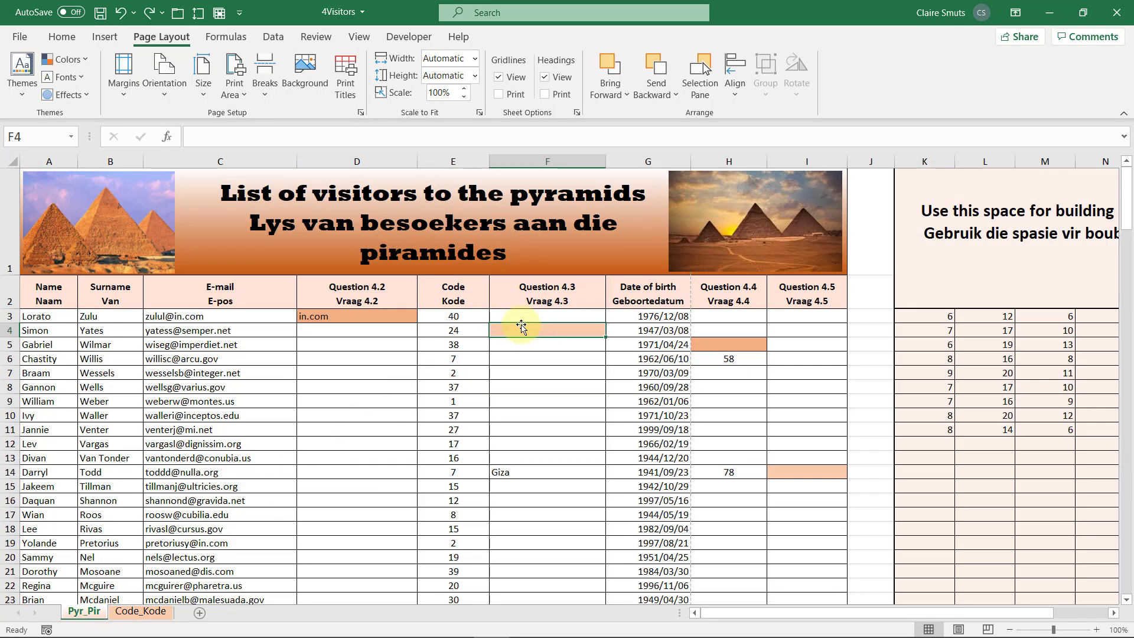
text(=)
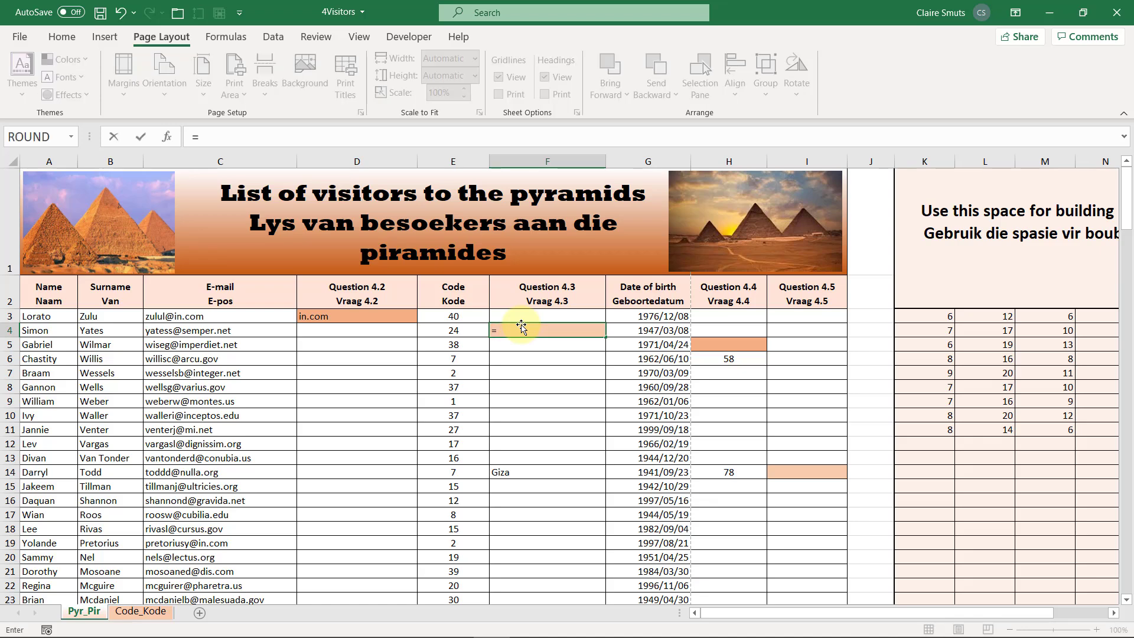
key(Escape)
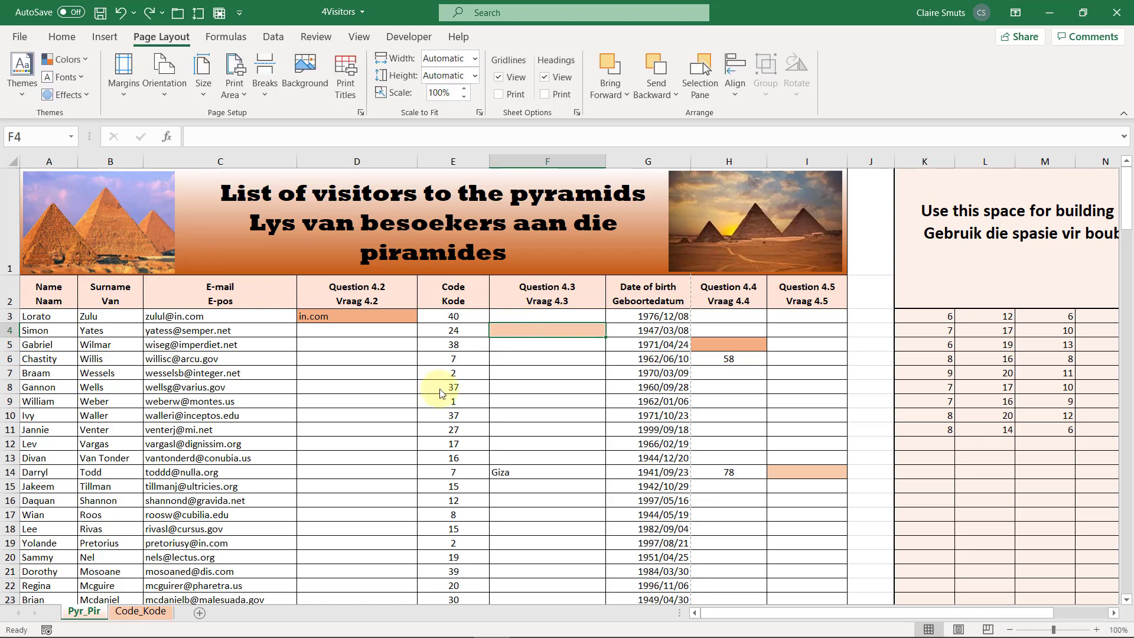
click(155, 616)
drag(54, 189, 76, 574)
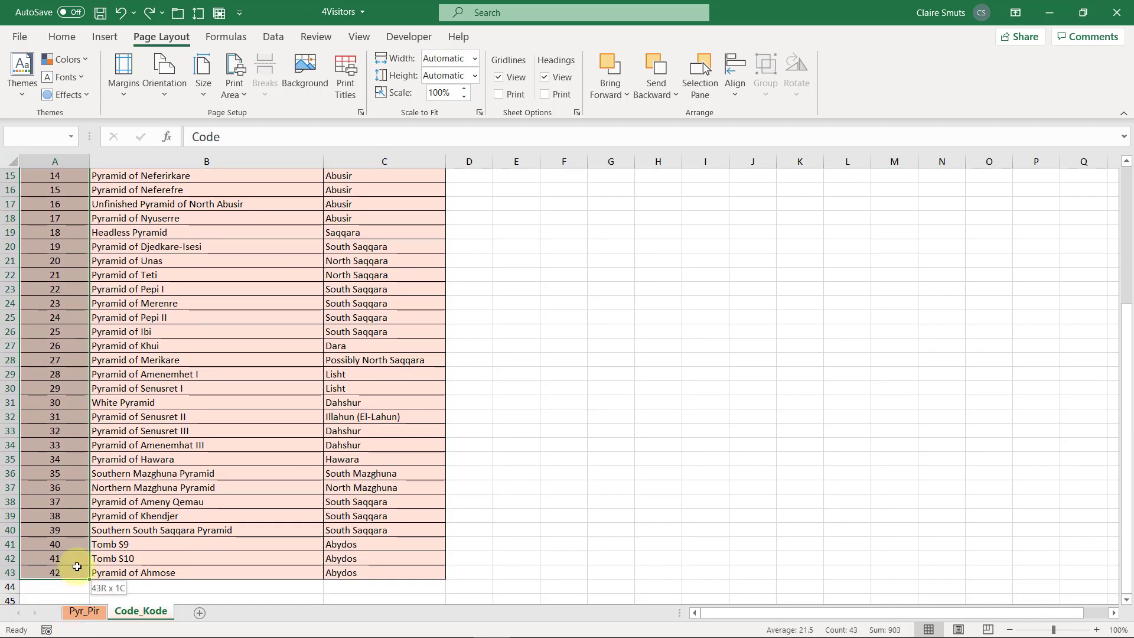
click(85, 611)
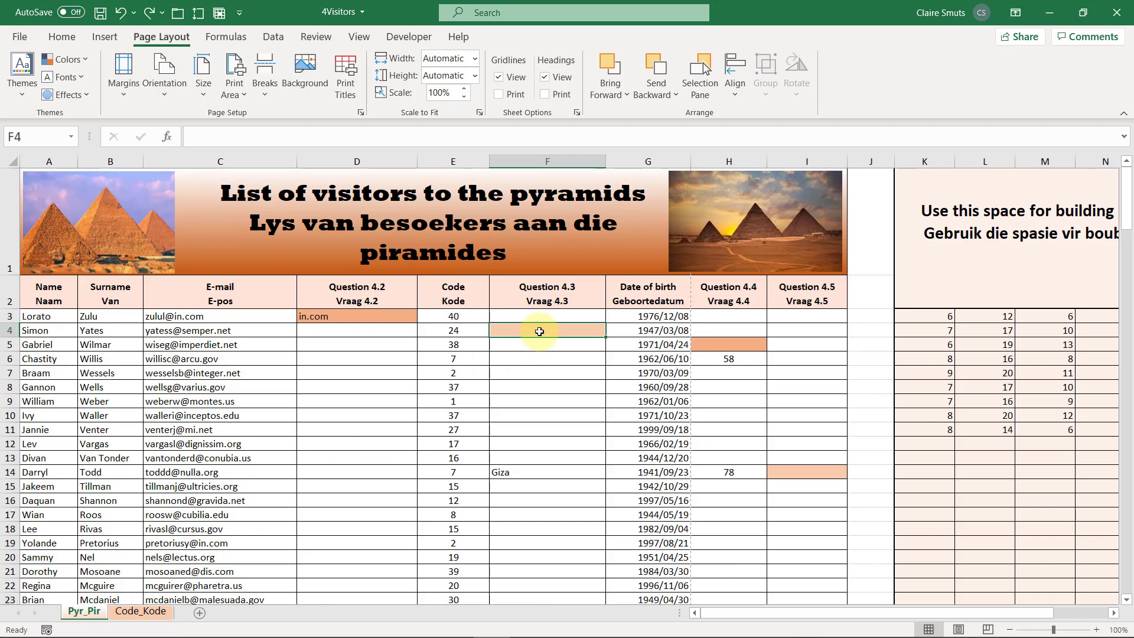
Start =VLOOKUP in F4 and bring up its Function Arguments dialog
text(=vlookup)
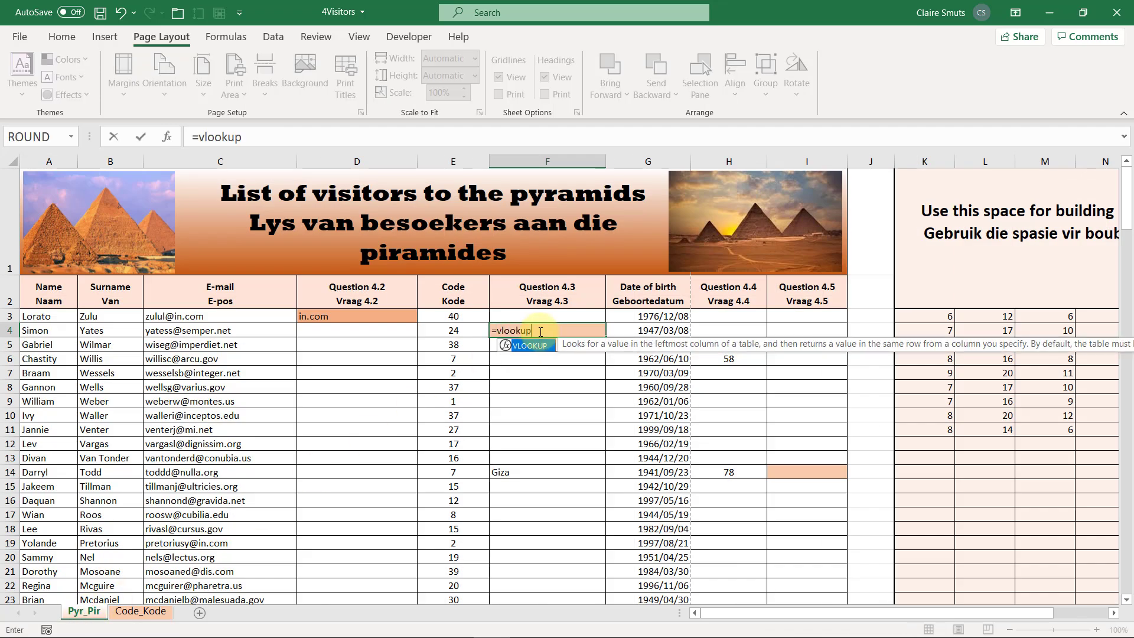
key(Tab)
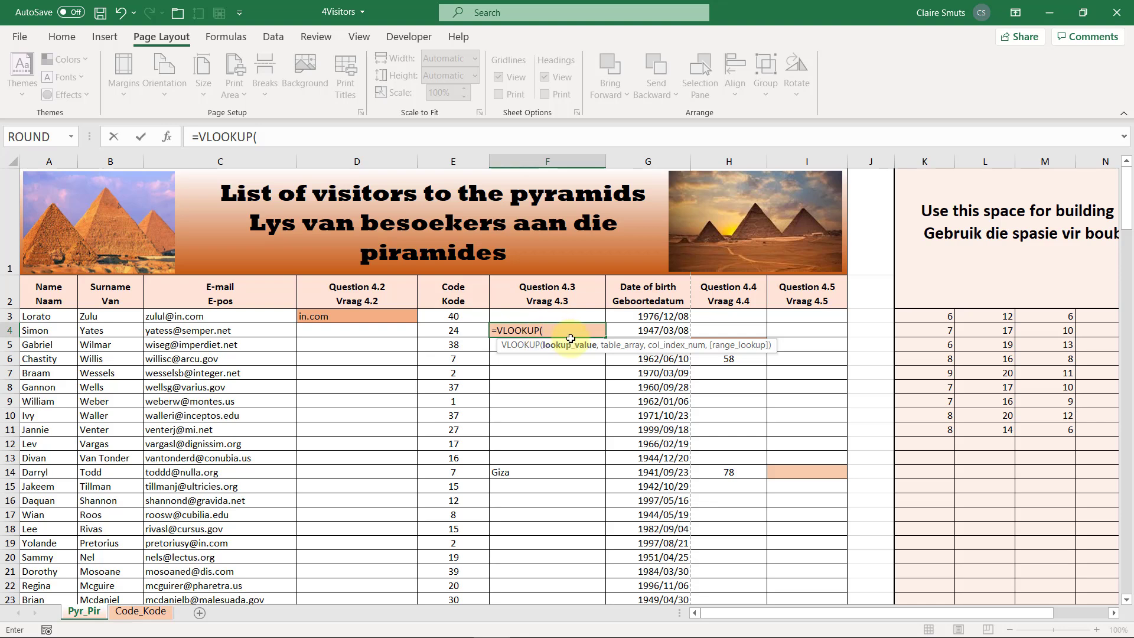
click(167, 137)
drag(774, 134, 716, 248)
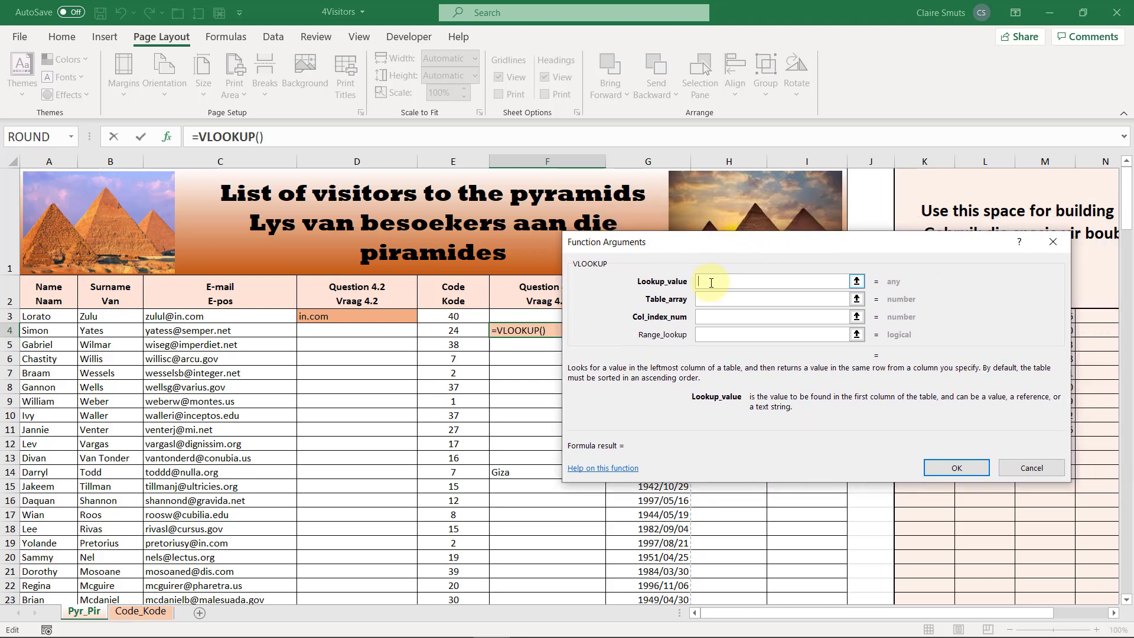
Set VLOOKUP's lookup value to E4 and table array to Code_Kode!A2:C43
click(450, 334)
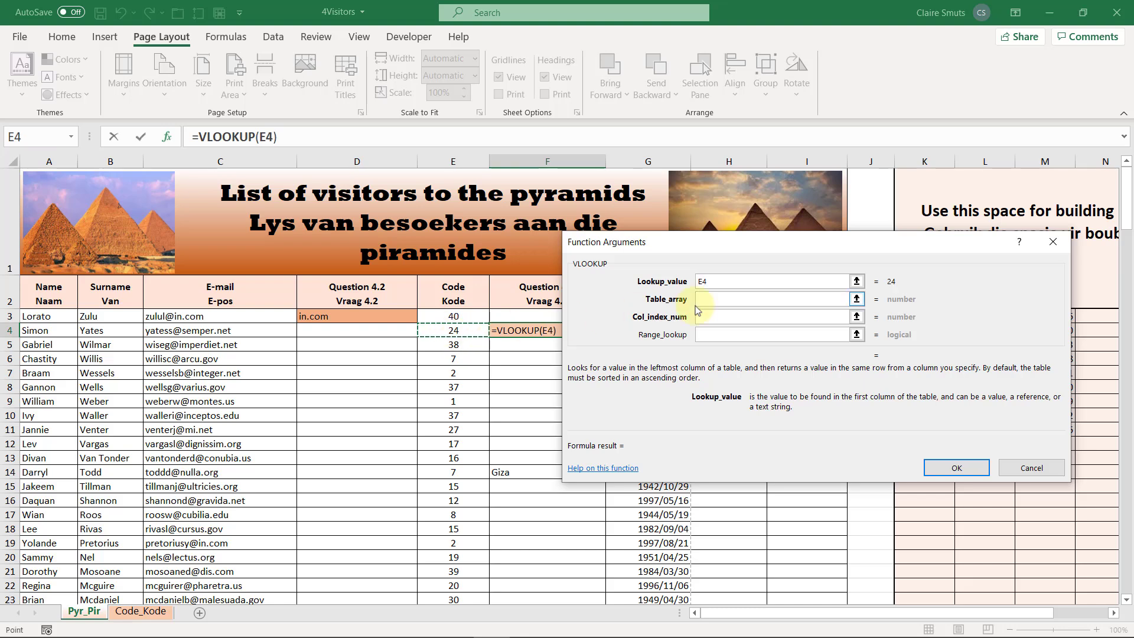
click(725, 302)
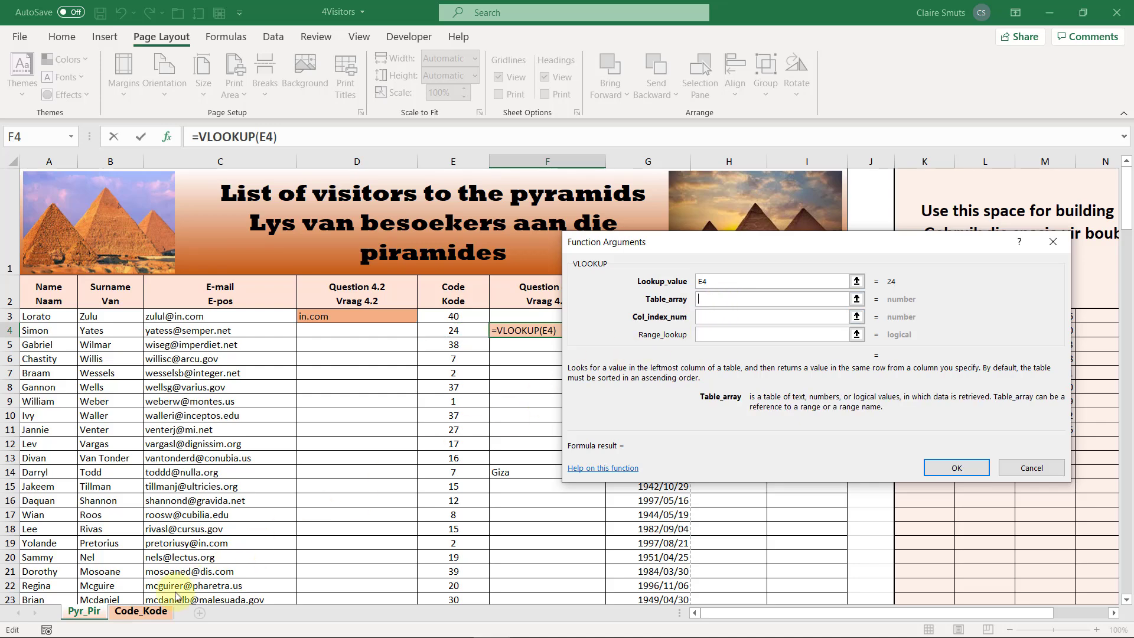
click(140, 613)
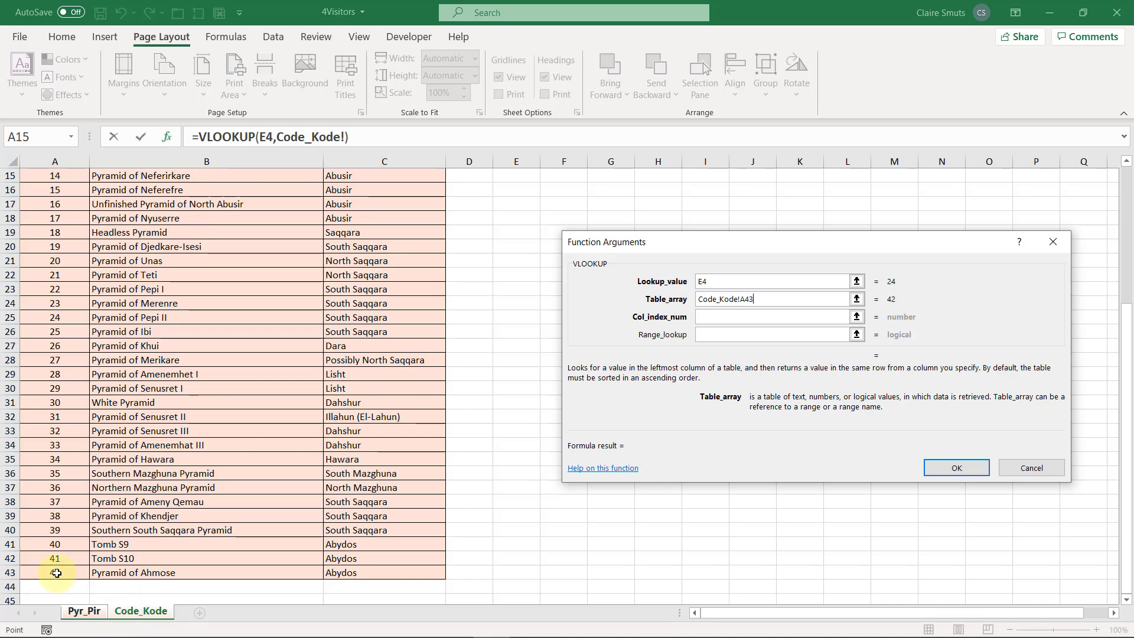
drag(56, 573, 396, 125)
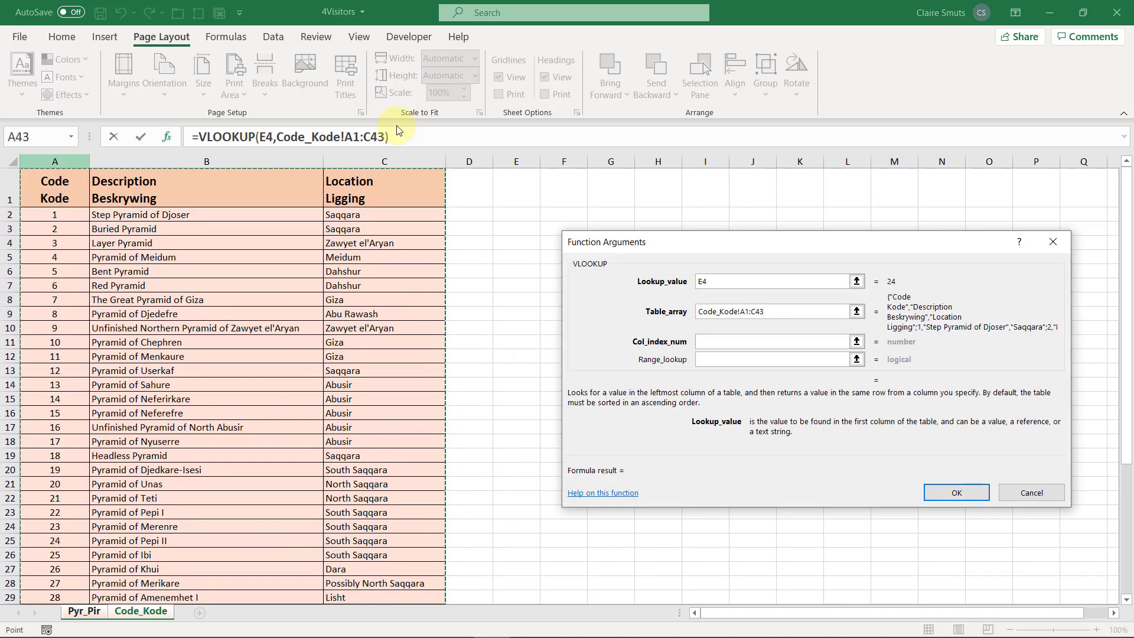
click(52, 211)
drag(52, 210, 379, 584)
scroll(379, 584, up, 5)
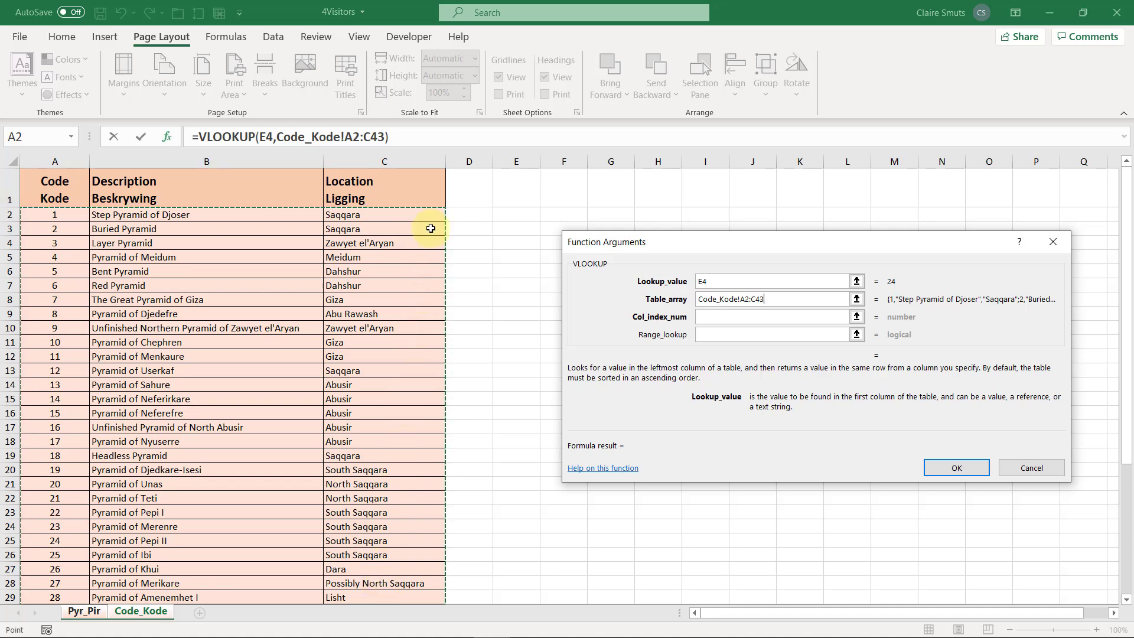
click(800, 318)
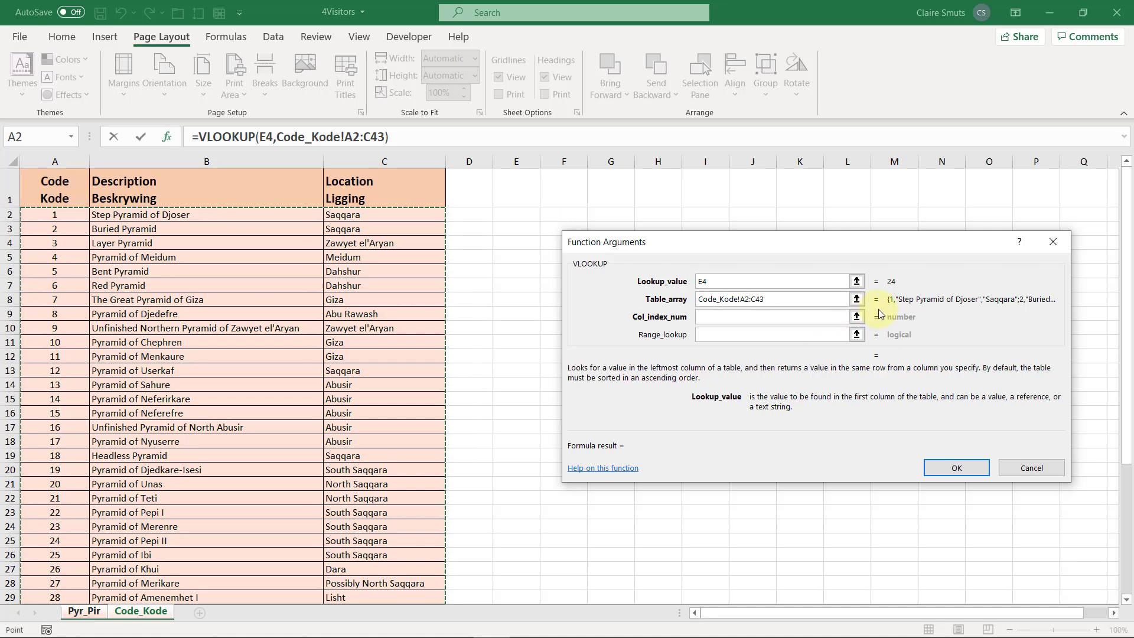
Reselect the table as absolute range Code_Kode!$A$2:$C$43 and set column index 3
key(F4)
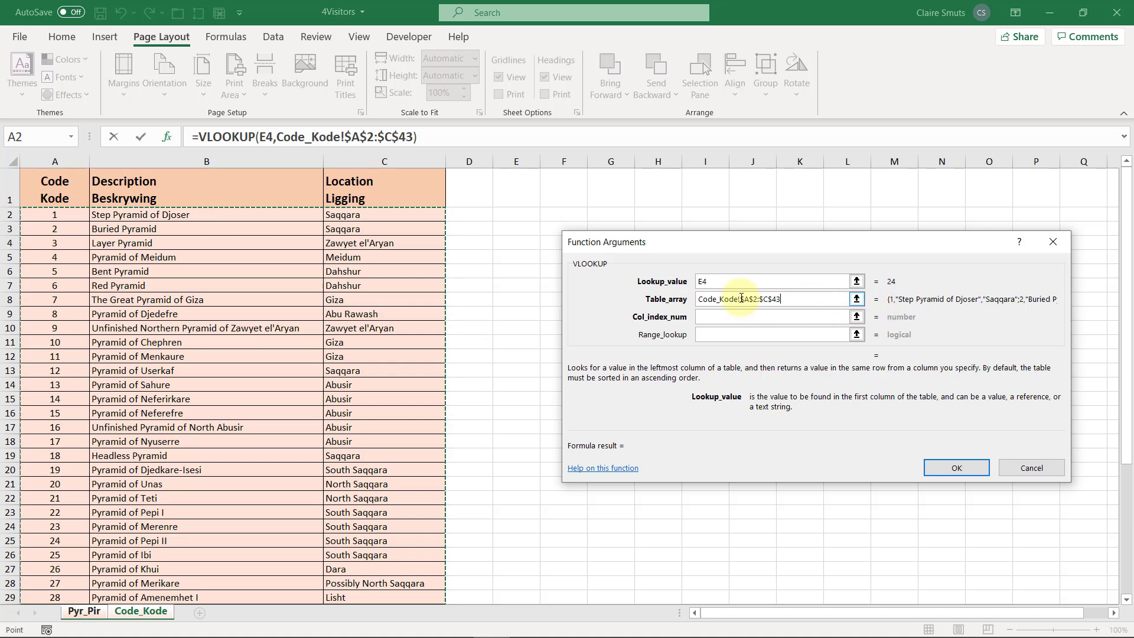
drag(758, 298, 792, 300)
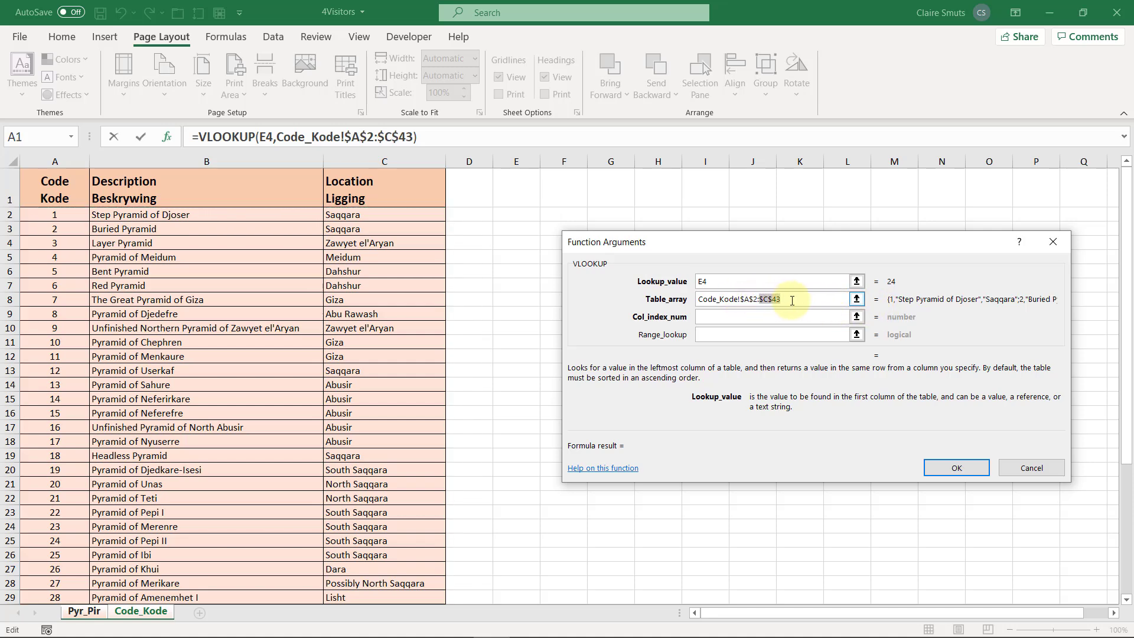
click(791, 300)
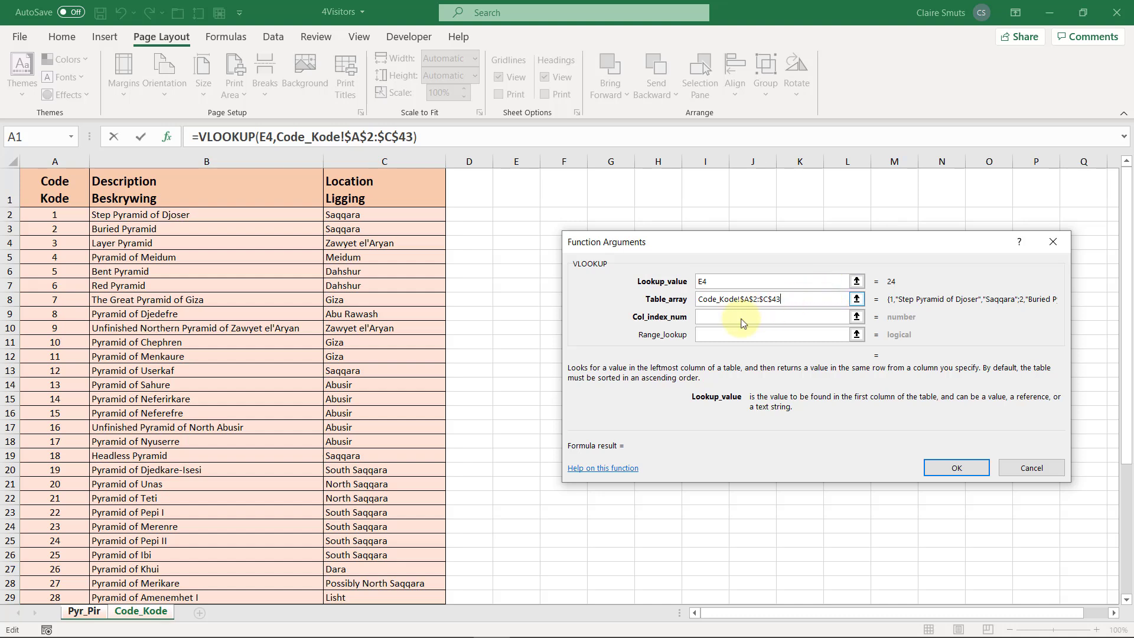
click(713, 319)
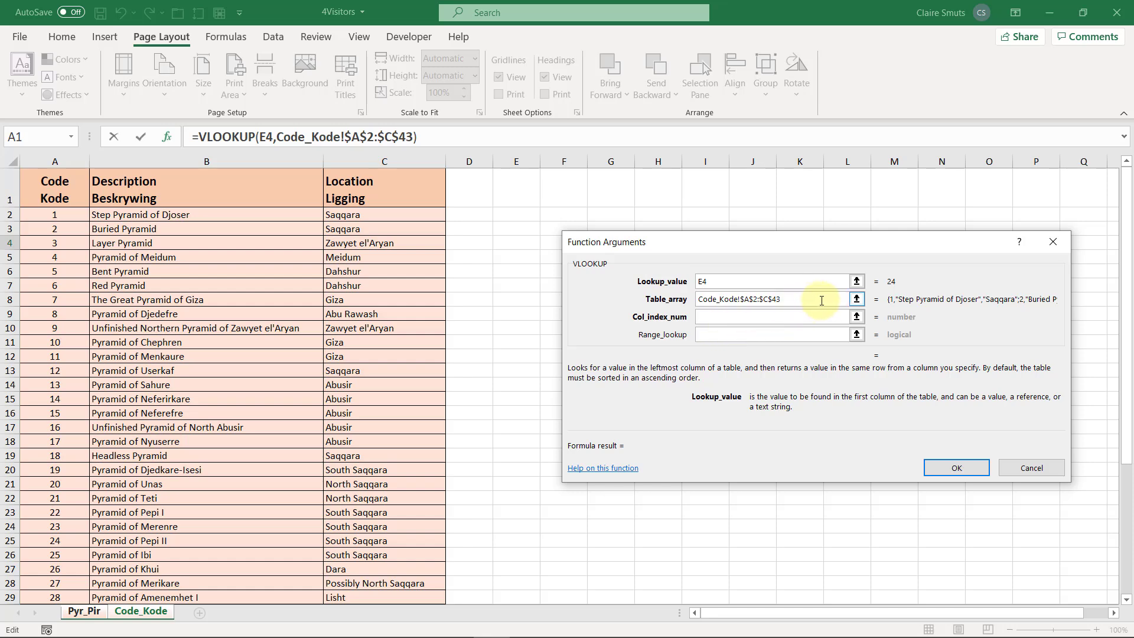
drag(814, 299, 660, 293)
key(BackSpace)
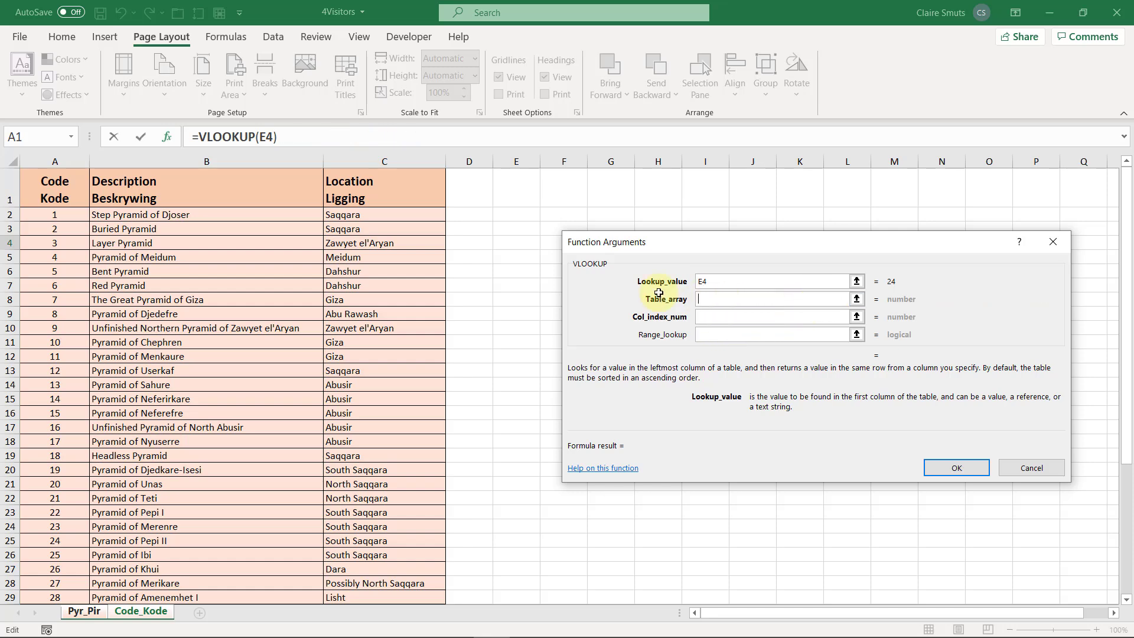
drag(89, 214, 425, 576)
key(F4)
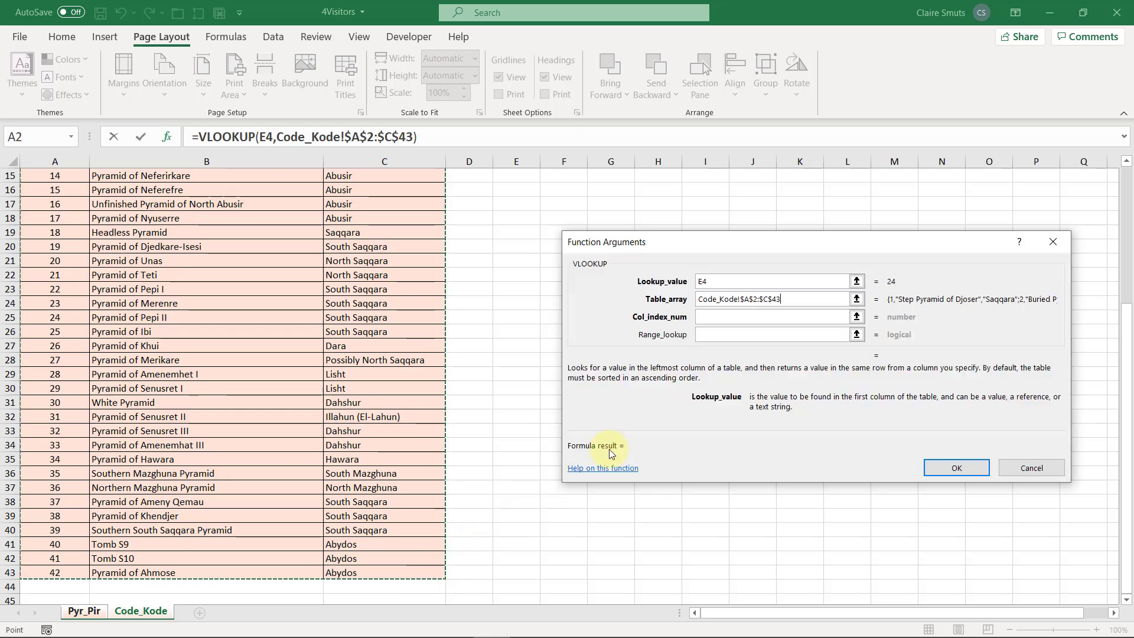
click(792, 321)
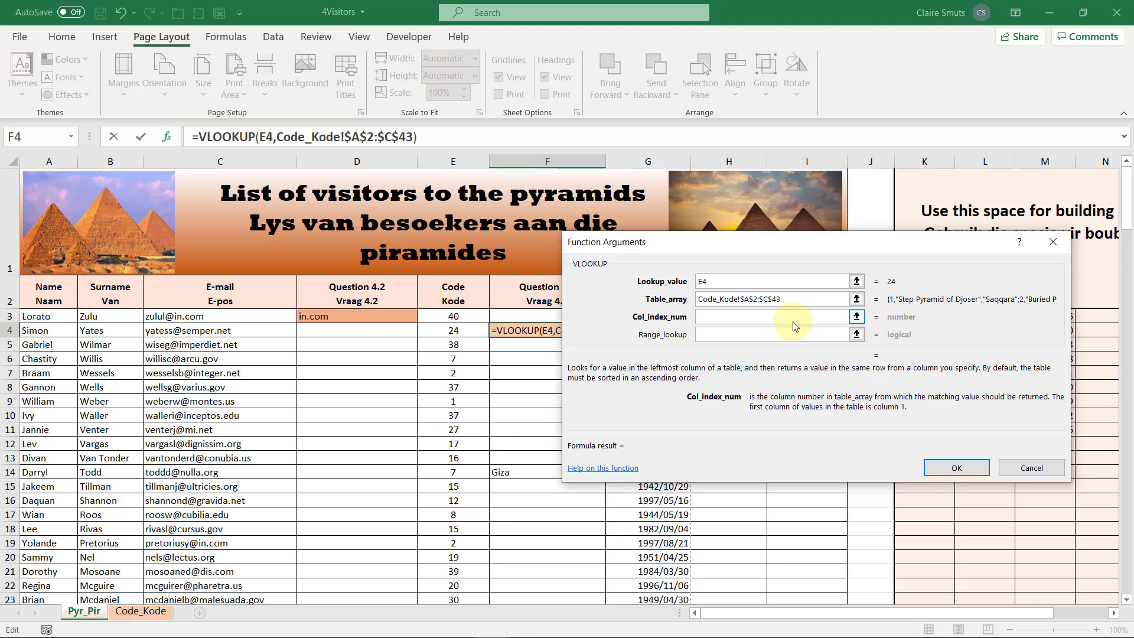
text(3)
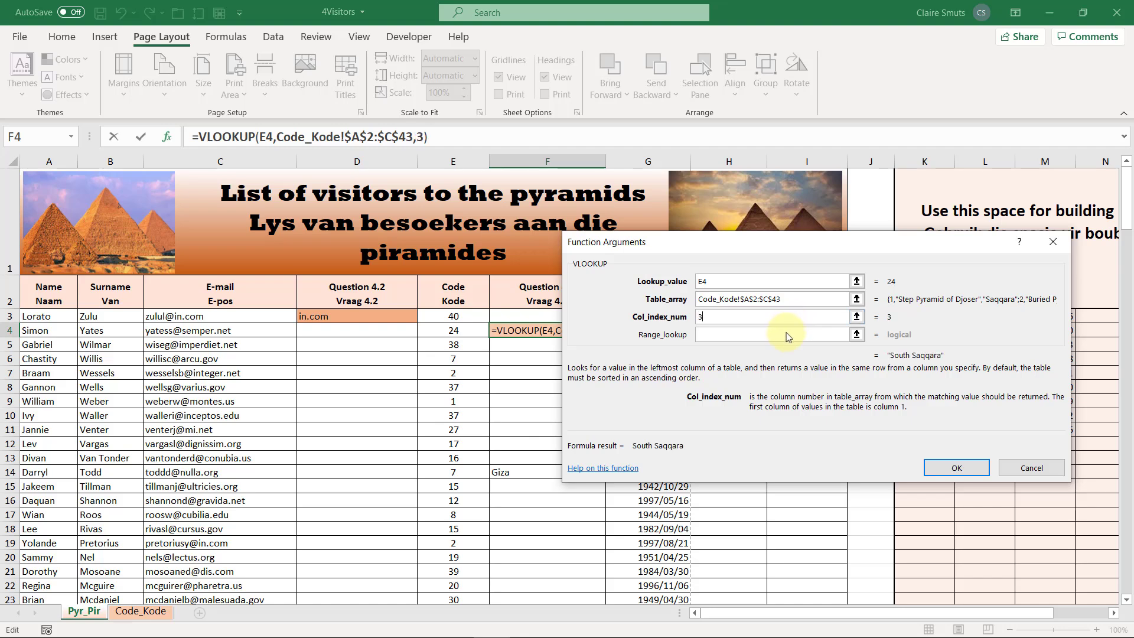
Enter FALSE as the range lookup and commit the VLOOKUP in F4
click(782, 334)
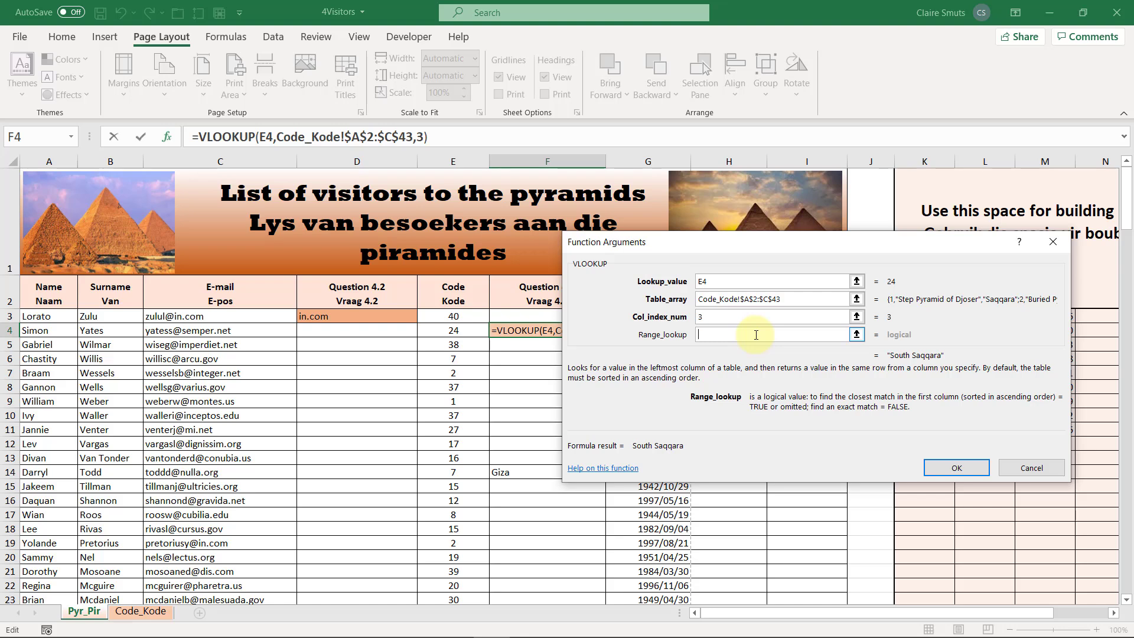
text(False)
key(Return)
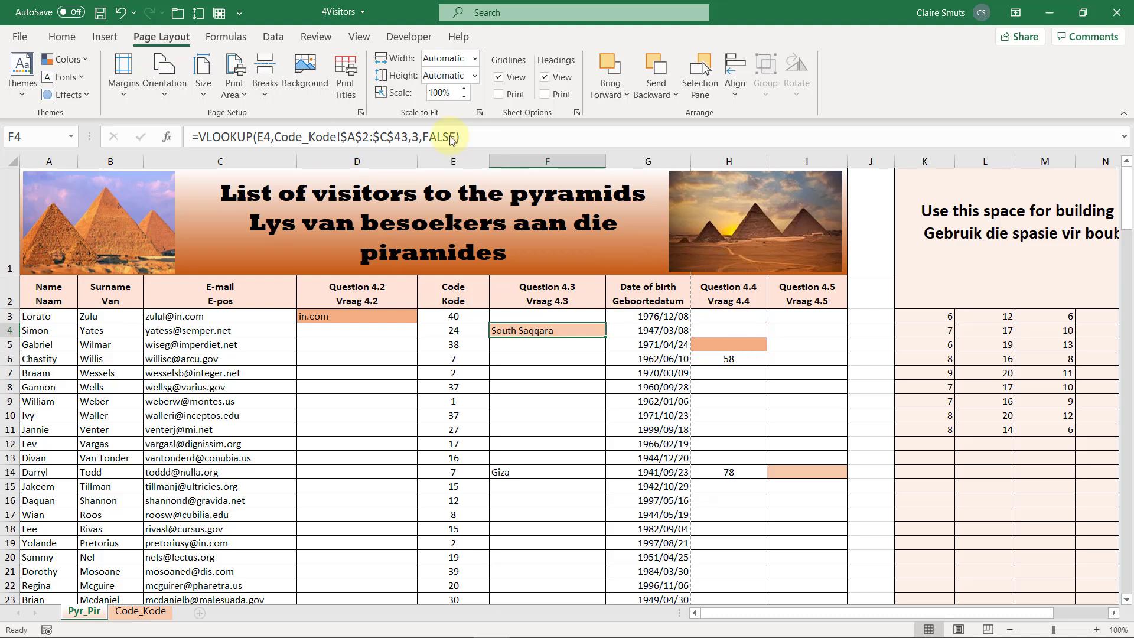
Replace FALSE with the exact-match autocomplete option, recommit F4, then go to the Code_Kode sheet
click(438, 135)
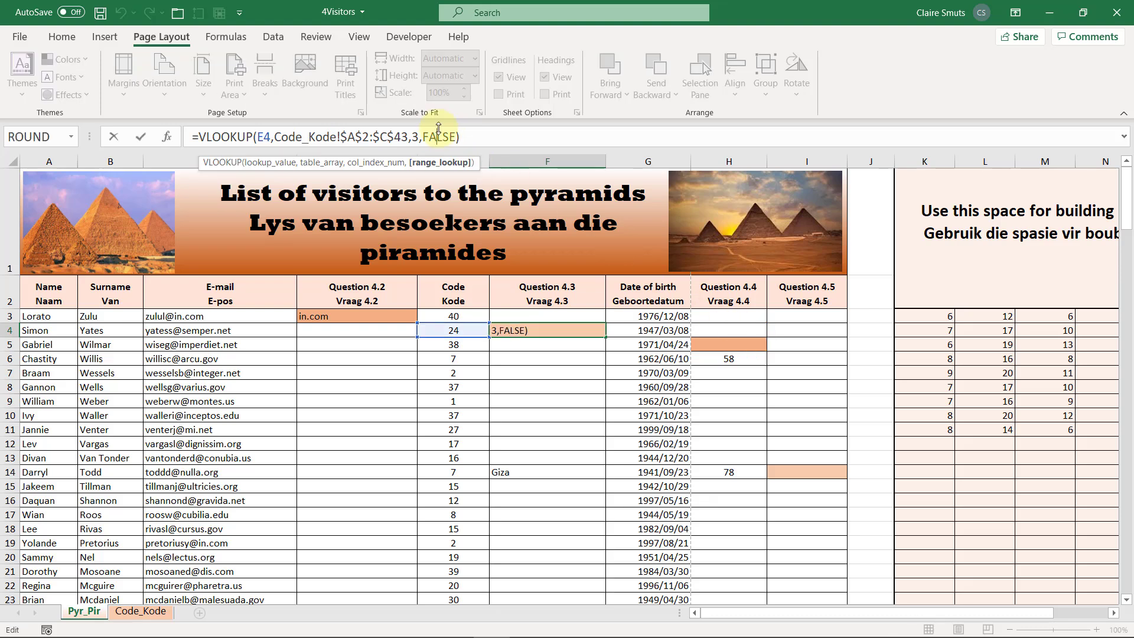
double_click(426, 138)
key(BackSpace)
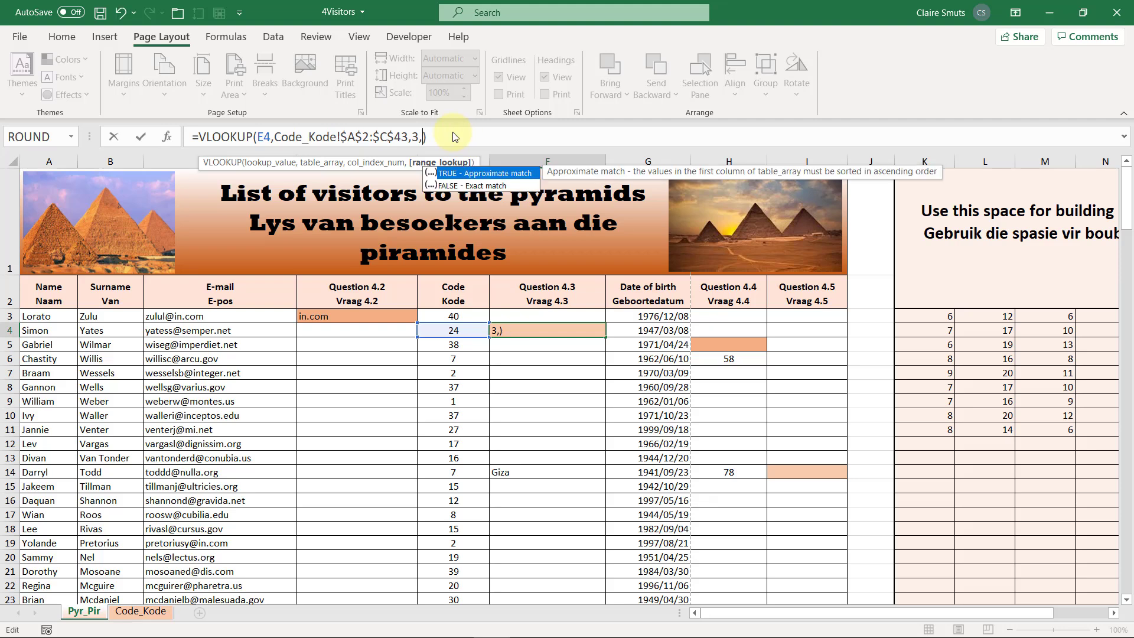
double_click(463, 186)
key(Return)
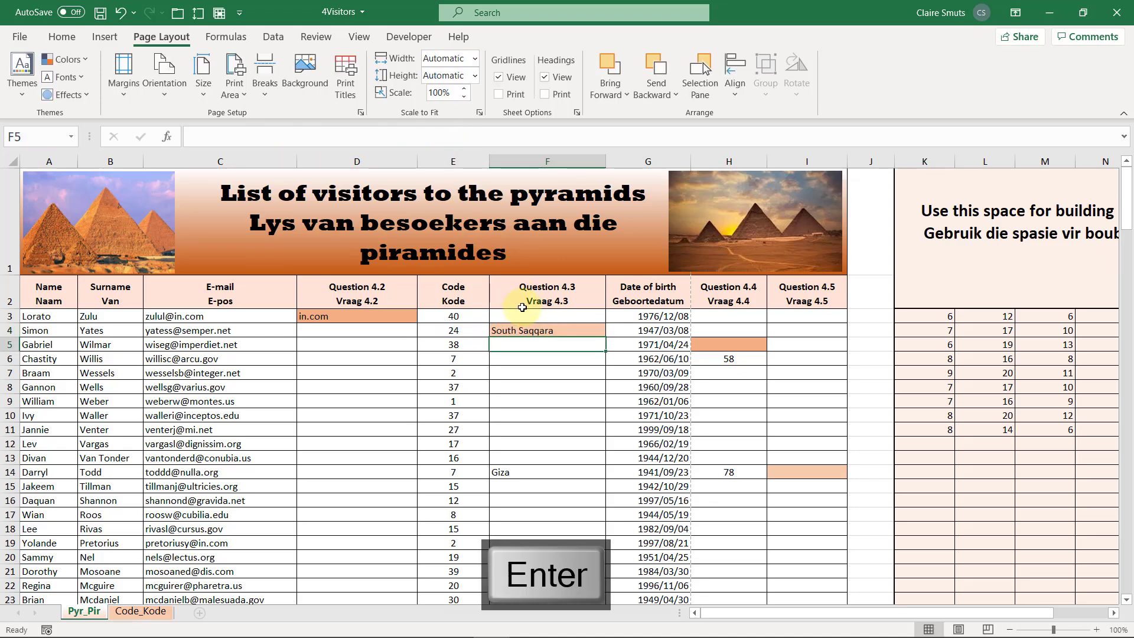
click(140, 611)
Check code 16 and neighbouring codes in the Code_Kode lookup table
click(56, 204)
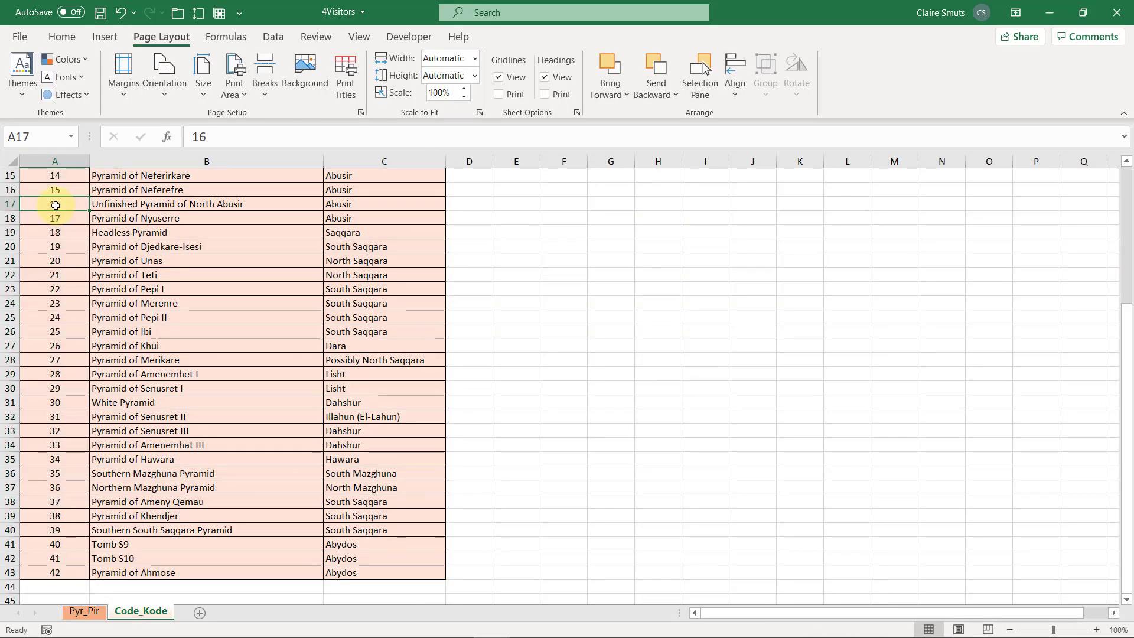
scroll(56, 225, down, 3)
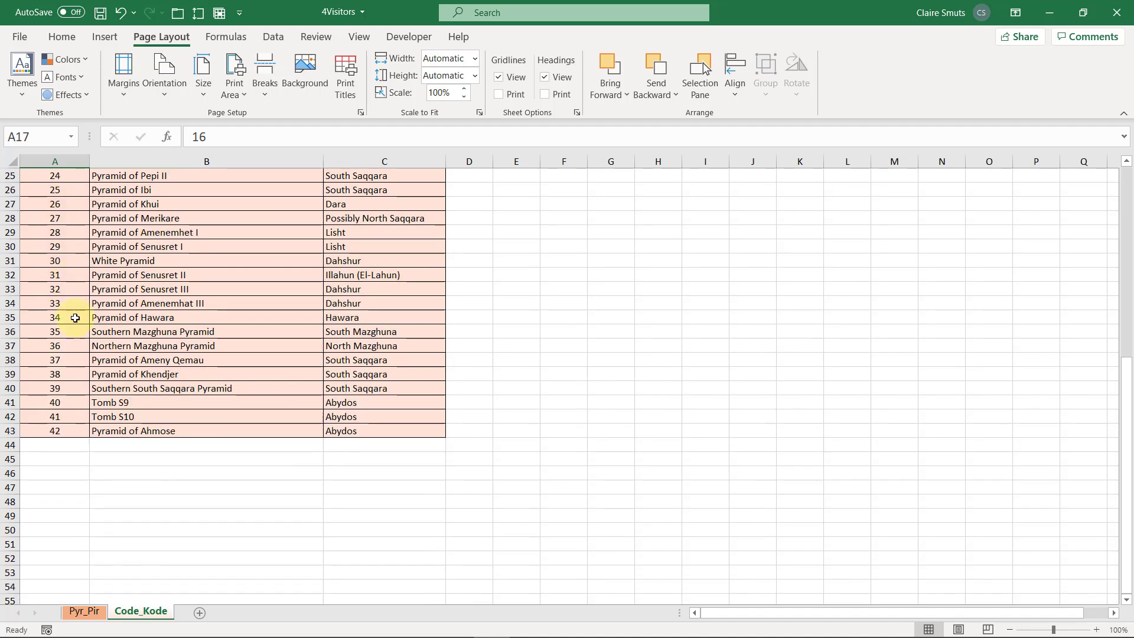
scroll(71, 318, up, 8)
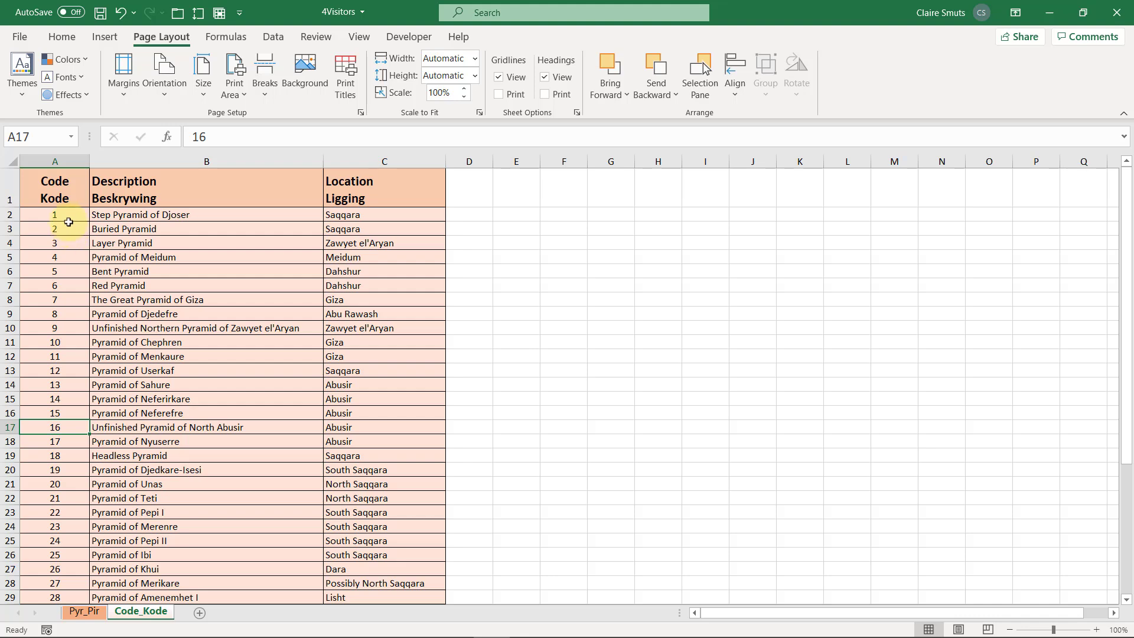
click(65, 214)
click(71, 230)
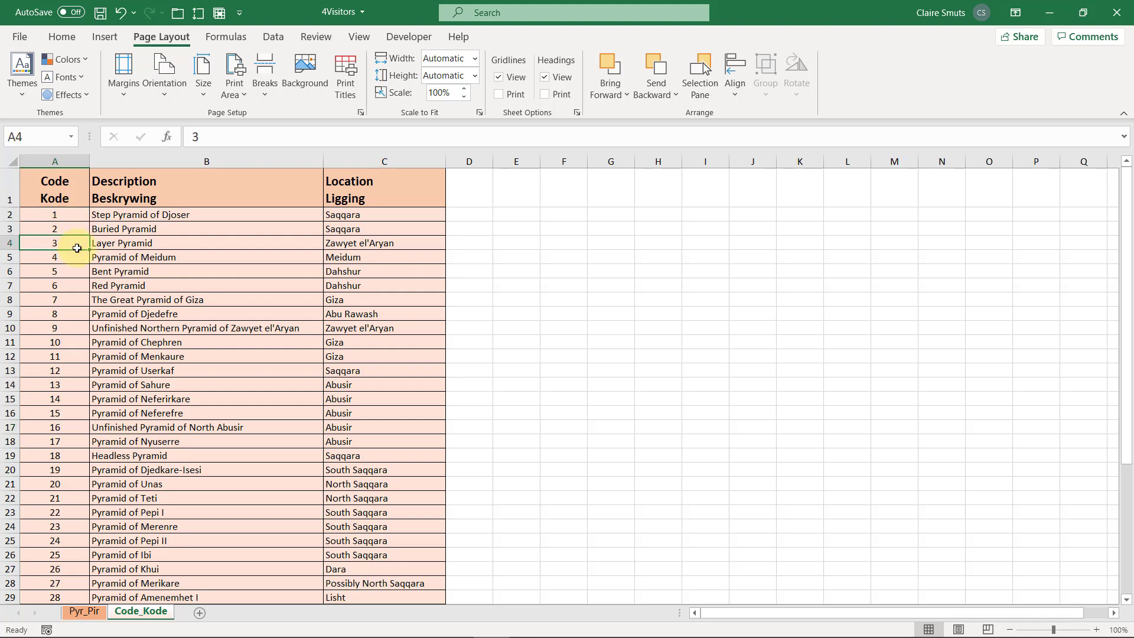
Back on Pyr_Pir, recommit F4's VLOOKUP showing South Saqqara and minimize Excel
click(84, 612)
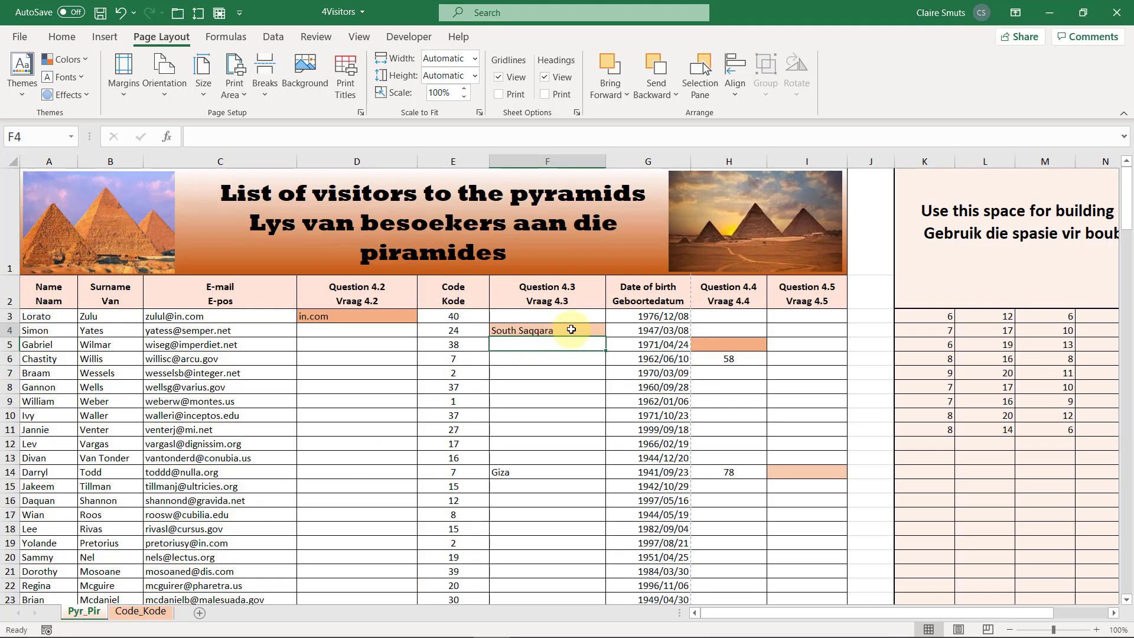
click(549, 330)
click(467, 133)
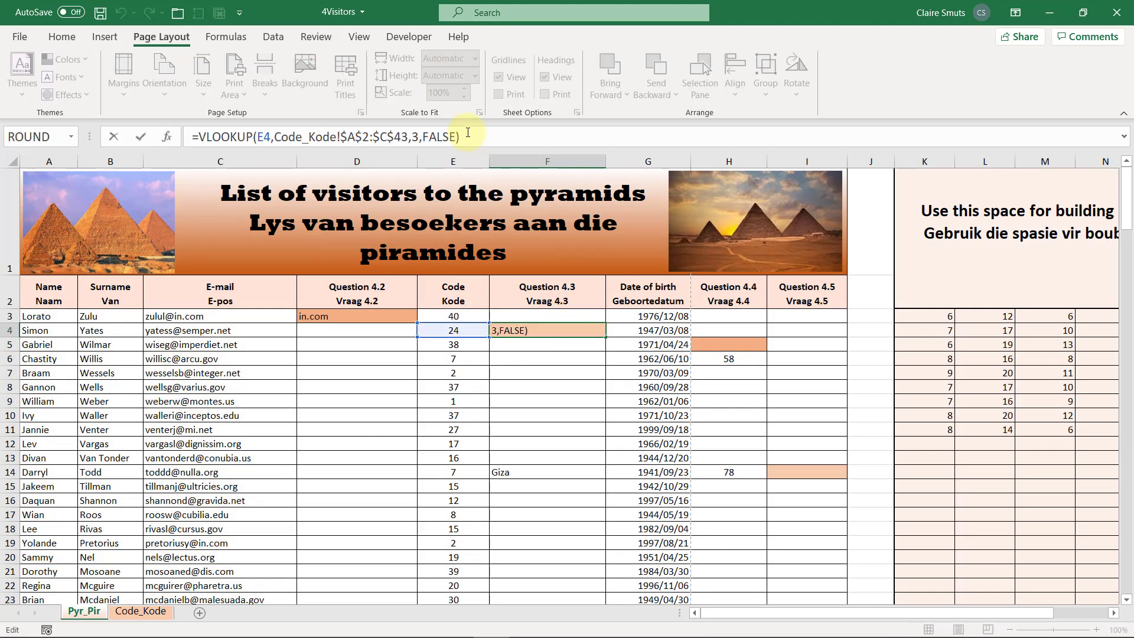
key(Return)
click(556, 332)
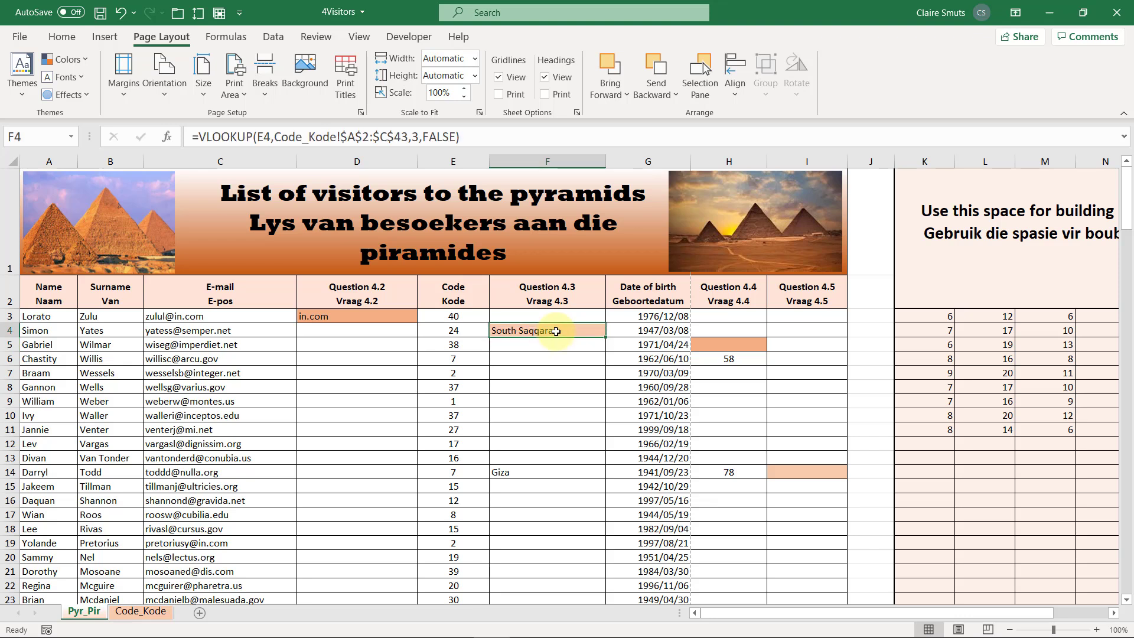
click(1049, 13)
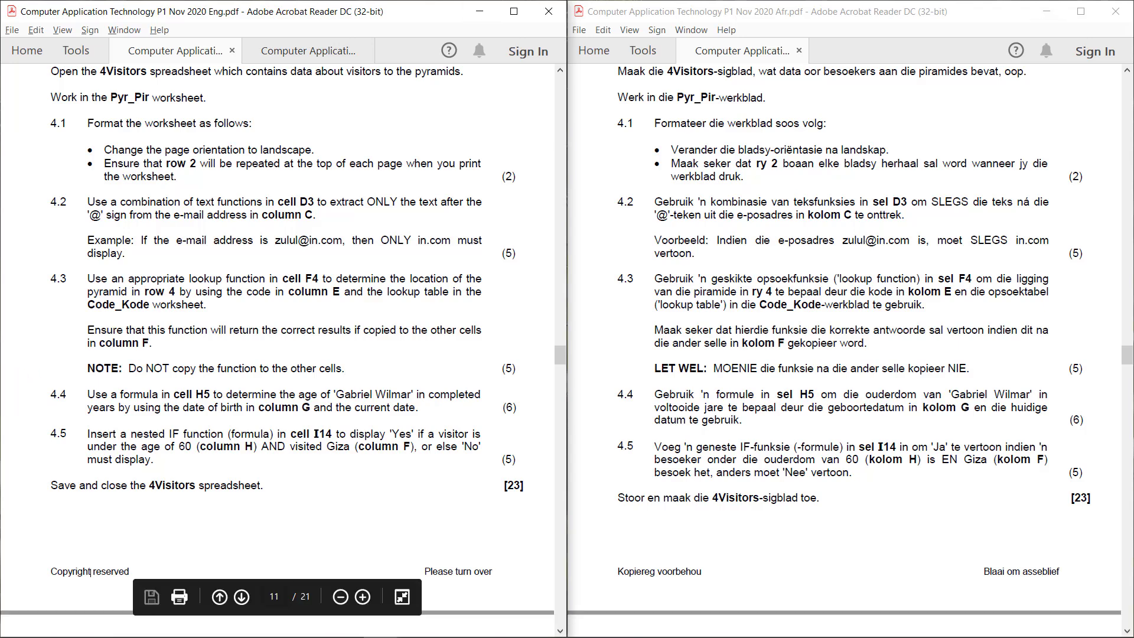
Switch from the question paper back to the Excel workbook with Alt+Tab
key(alt+Tab)
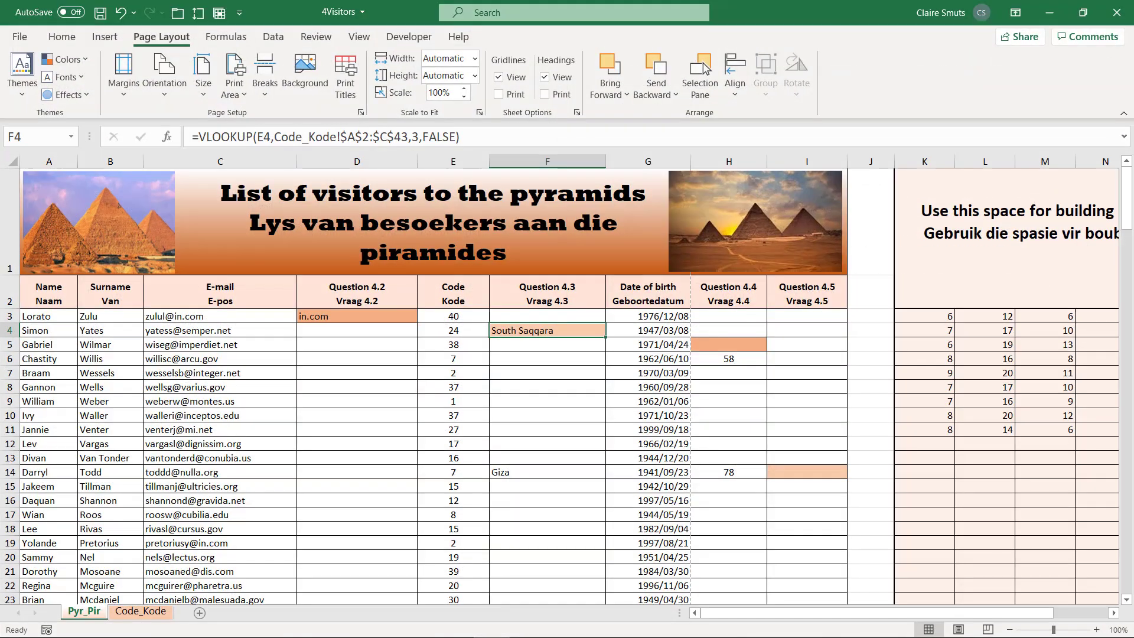
click(729, 346)
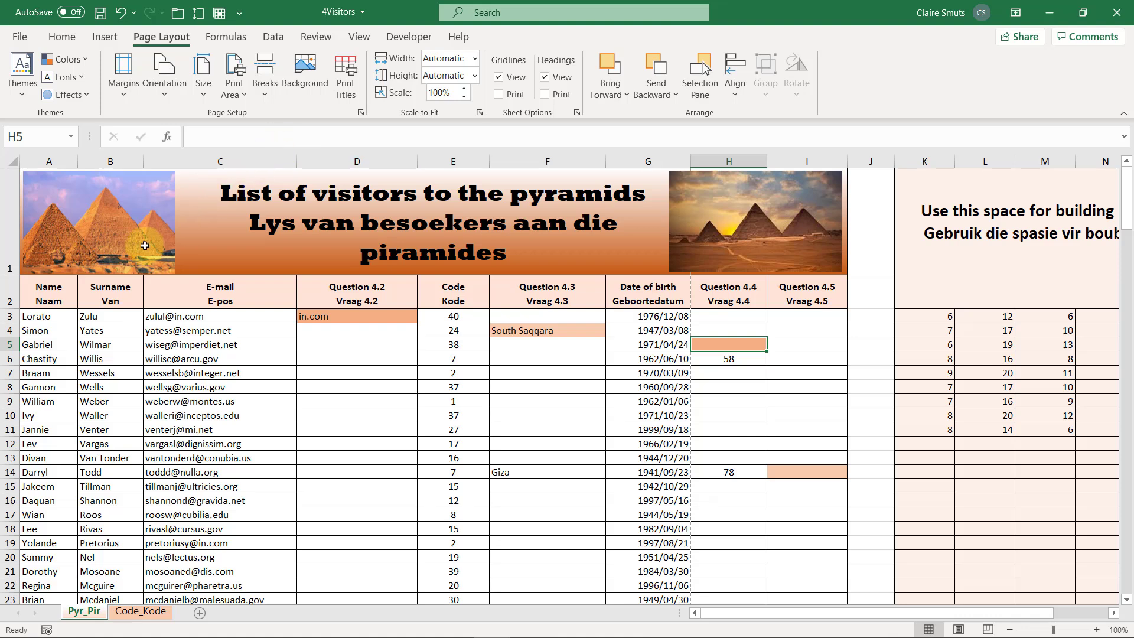
click(6, 346)
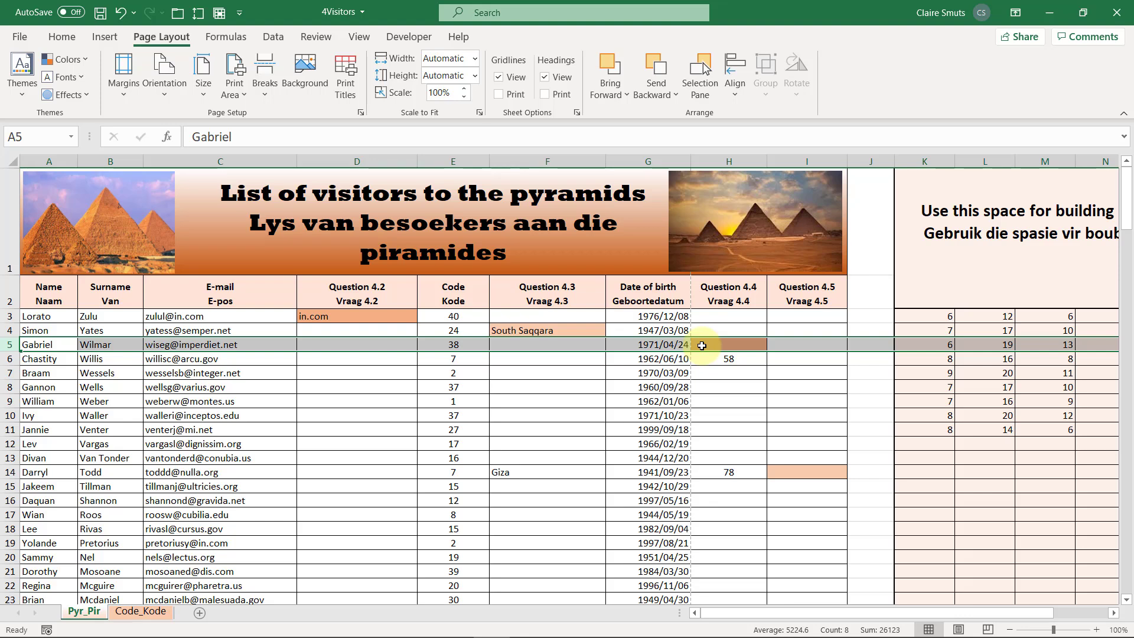
click(701, 345)
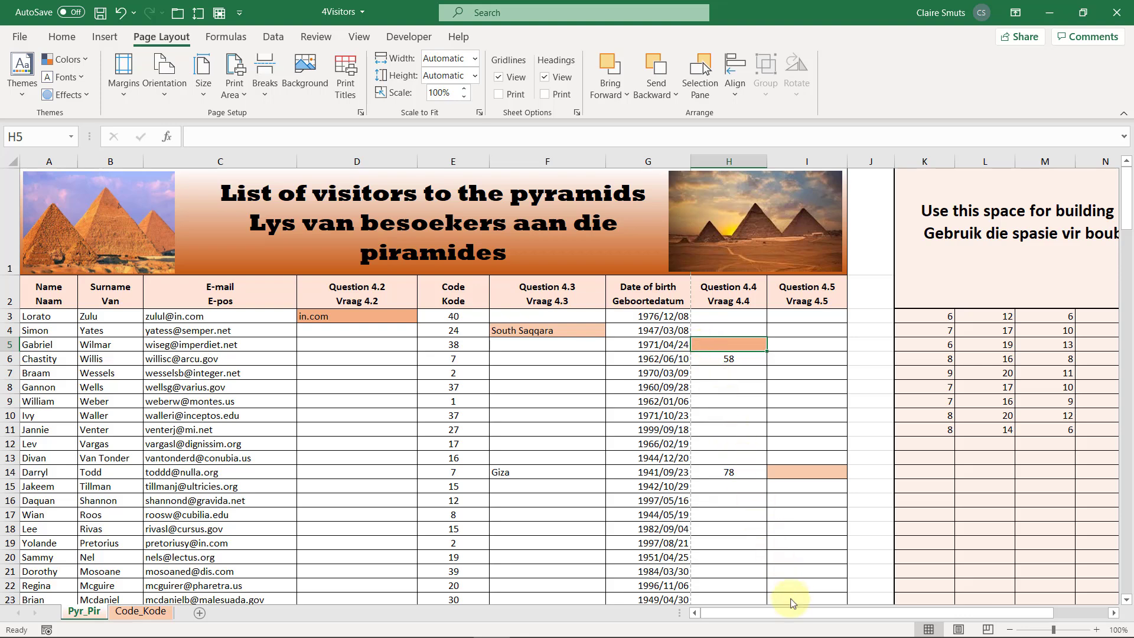
drag(789, 613, 856, 611)
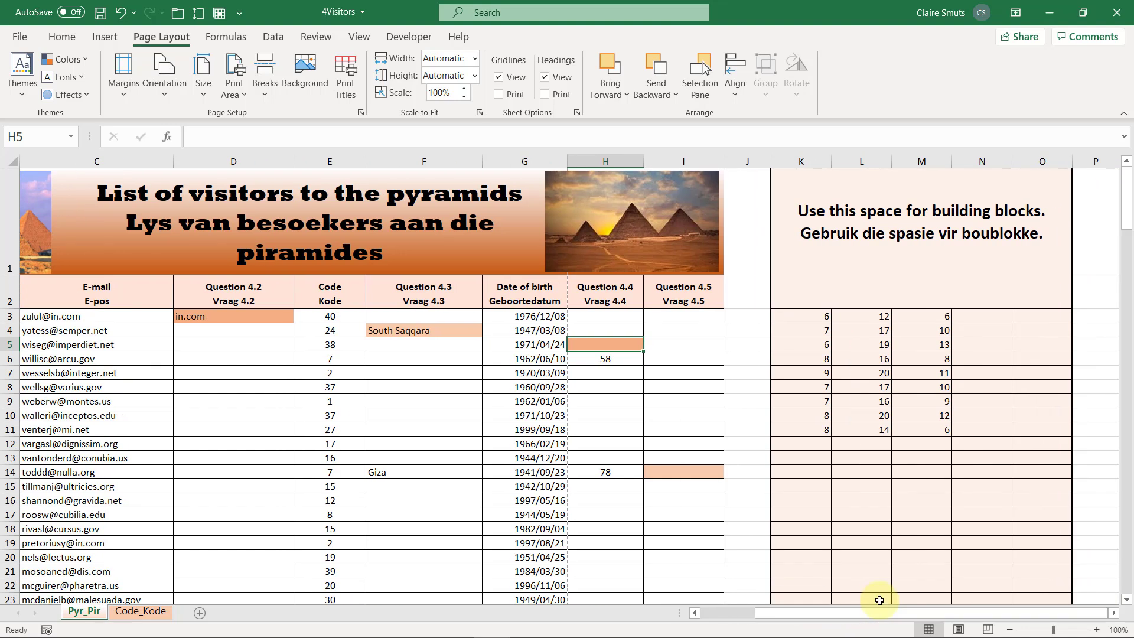
click(522, 347)
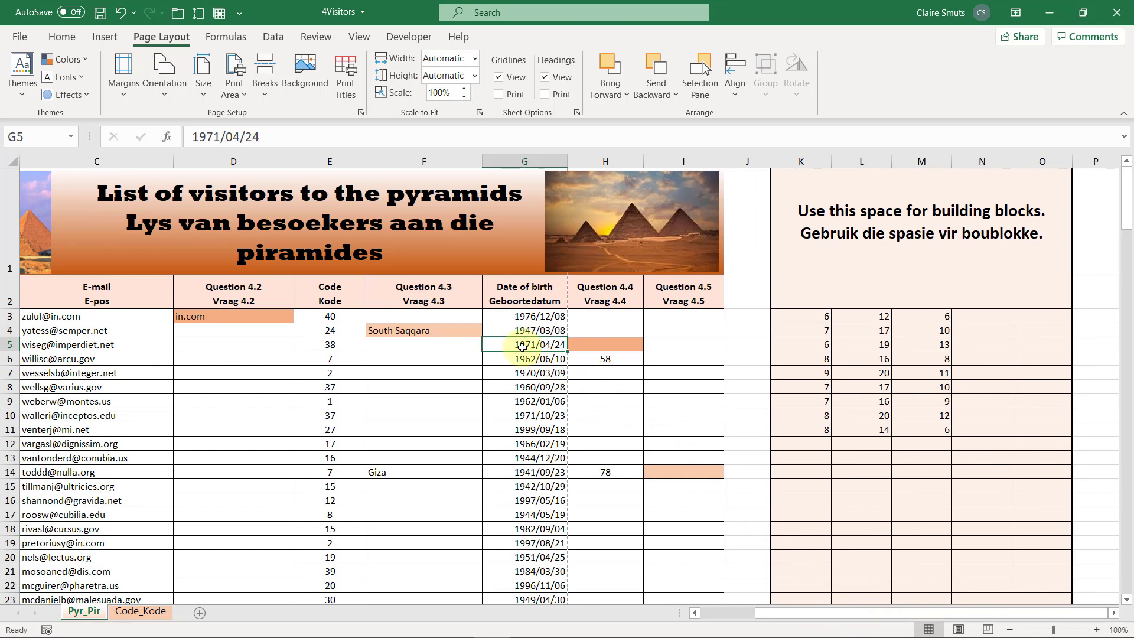
click(621, 349)
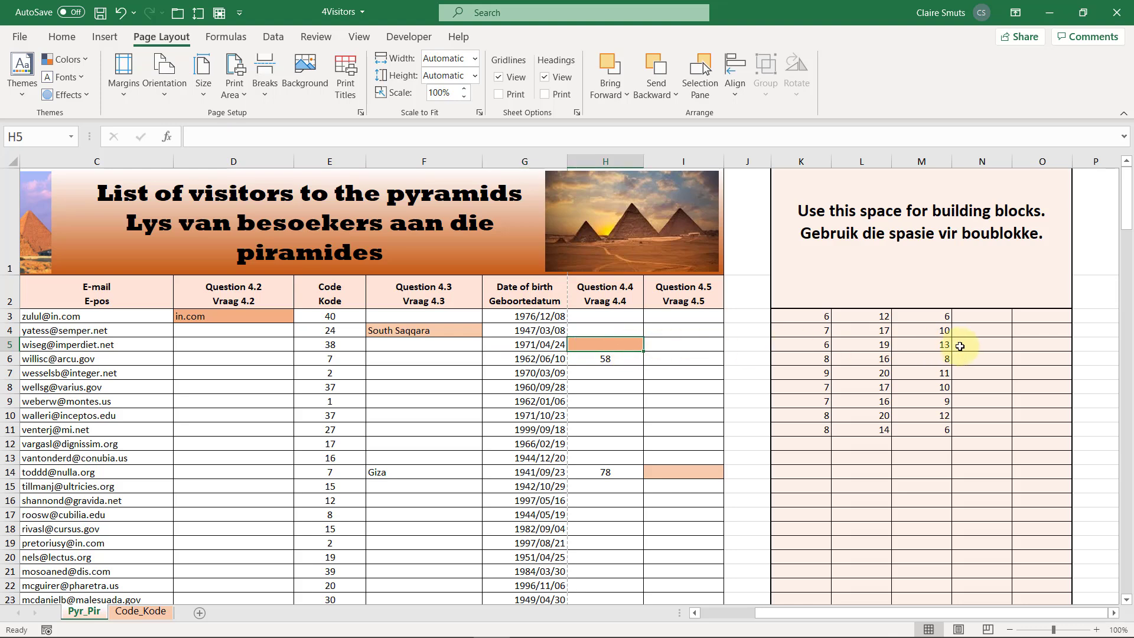
click(981, 345)
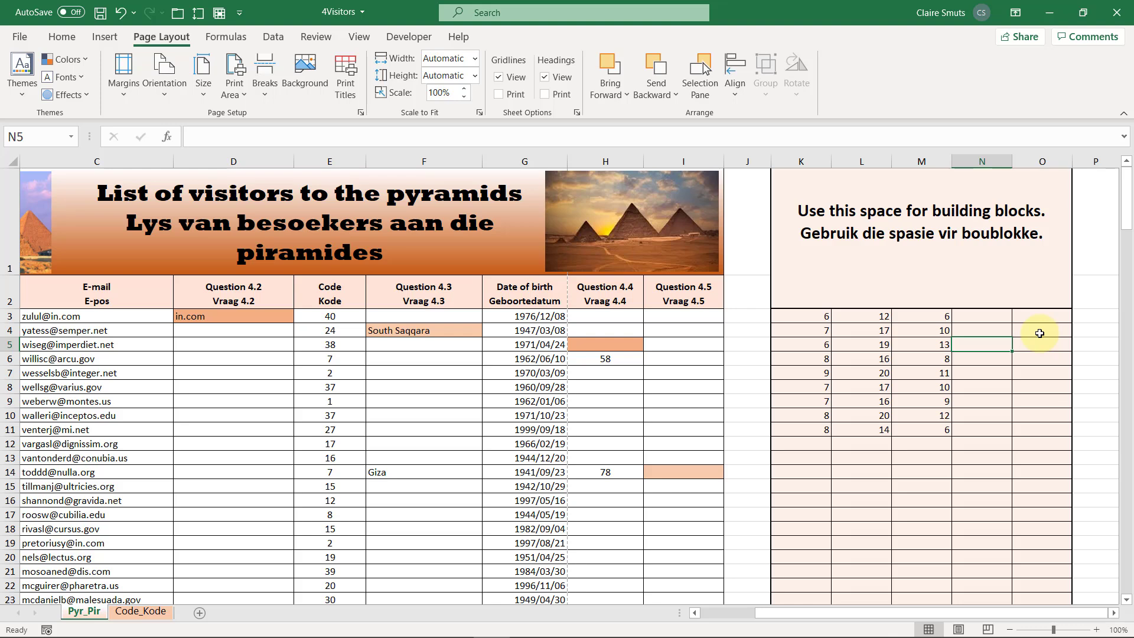
click(617, 343)
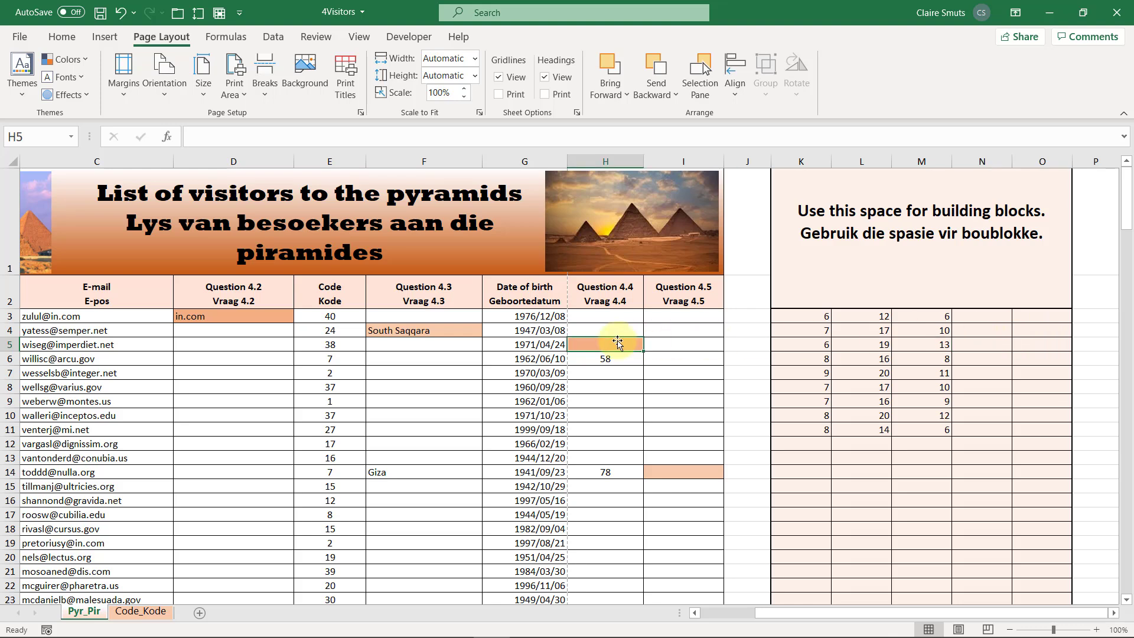
Enter =TODAY()-G5 in H5 to get the days since birth
text(=)
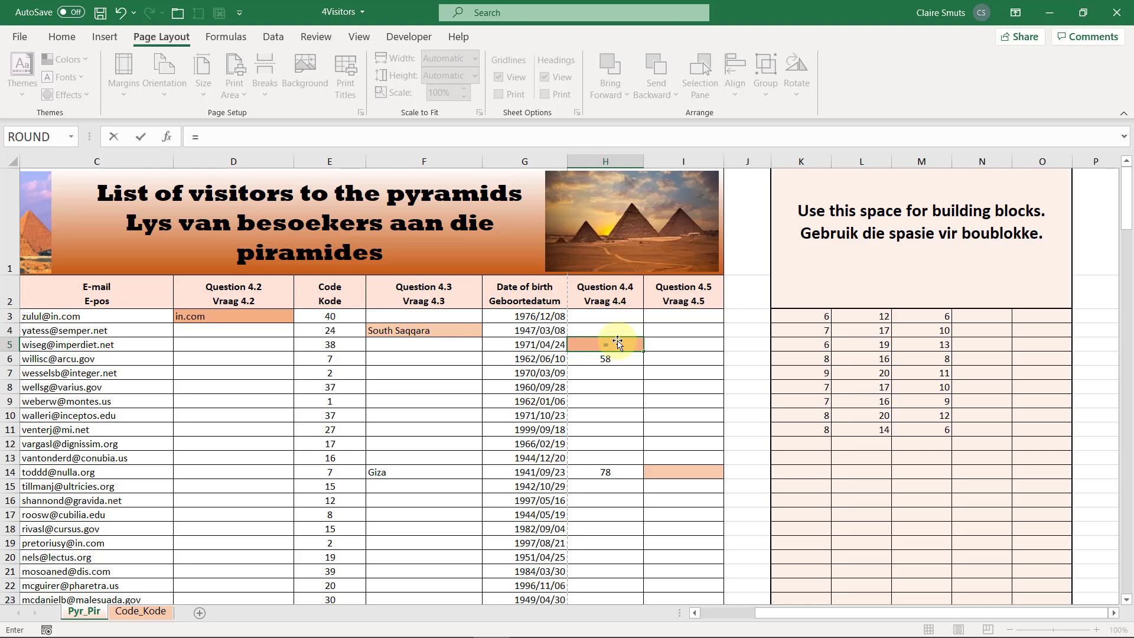
text(tod)
key(Tab)
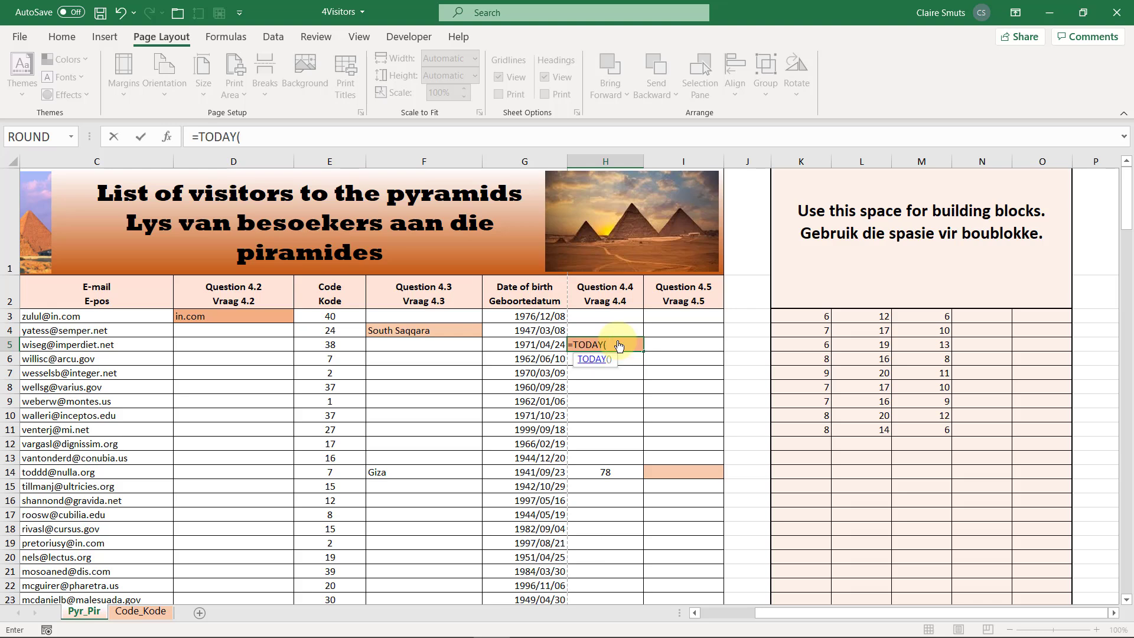
text()-)
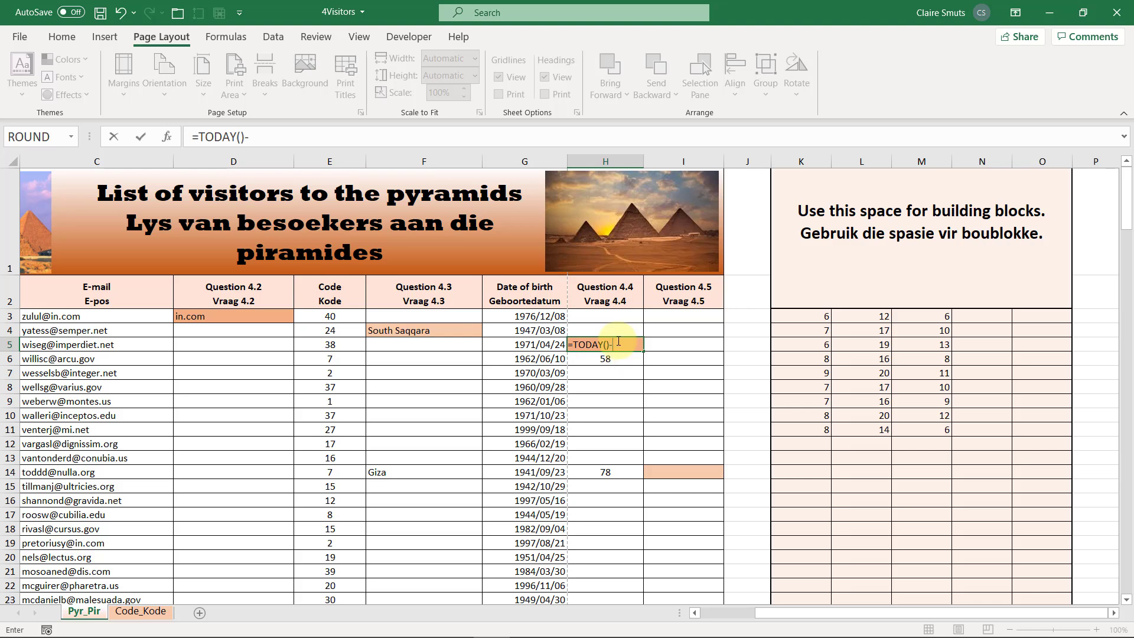
click(558, 345)
key(Return)
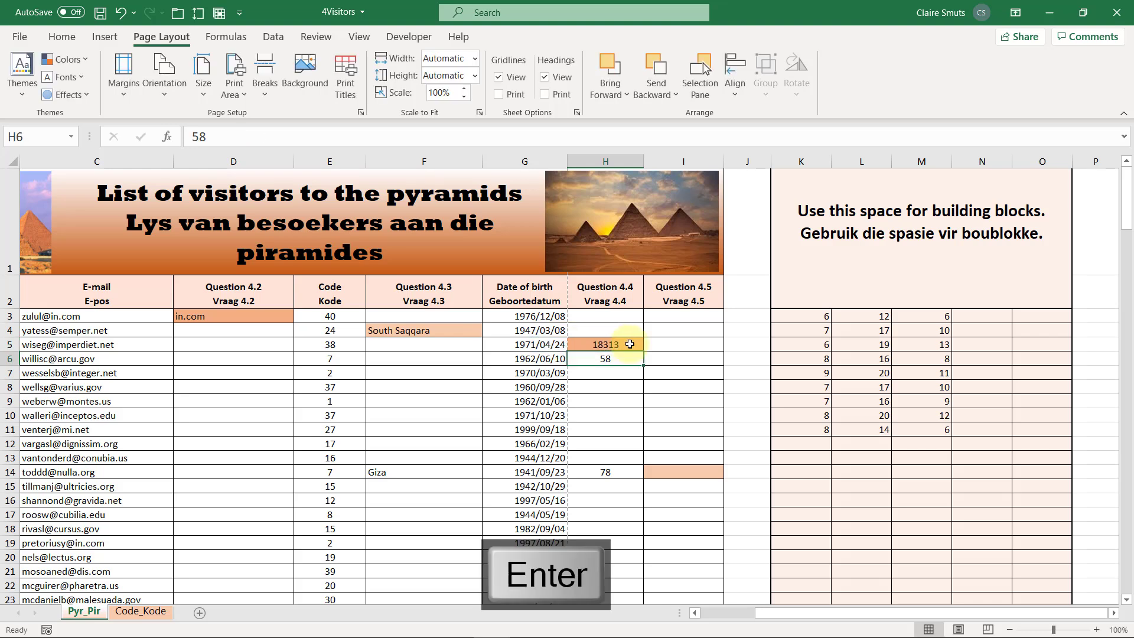
Bracket the date difference and divide it by 365.25, giving =(TODAY()-G5)/365.25
click(629, 343)
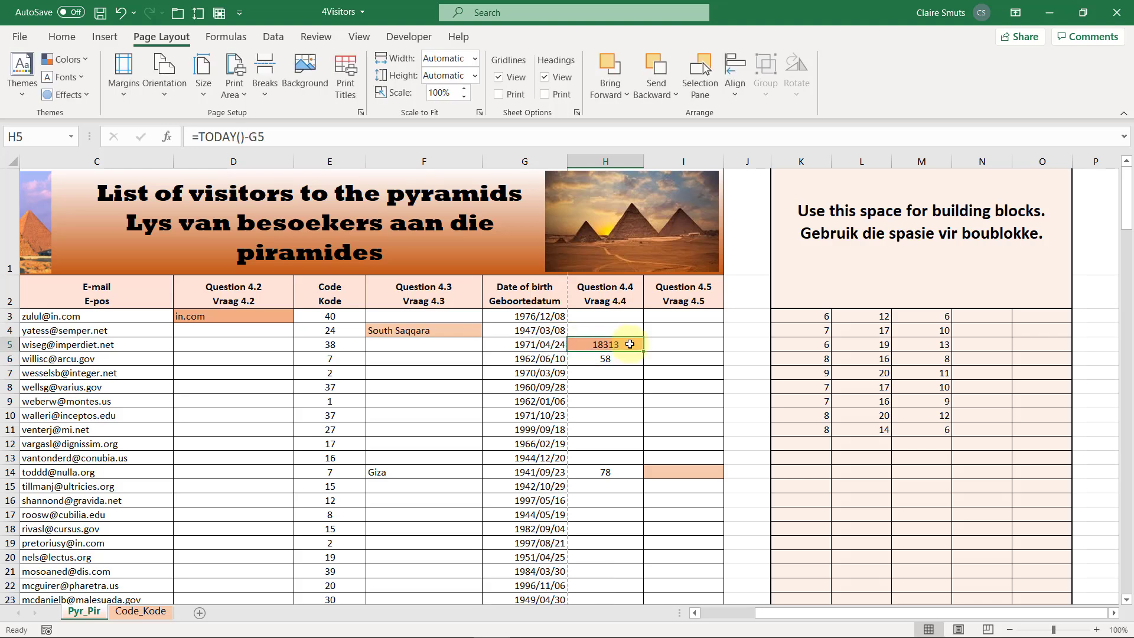
click(308, 133)
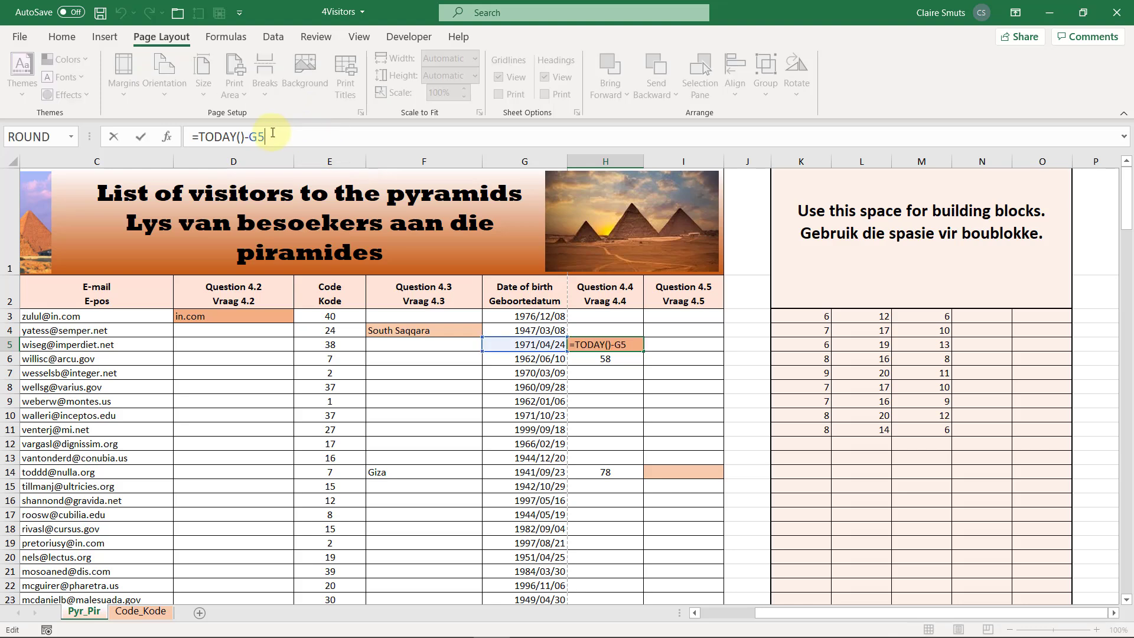
click(199, 137)
text(()
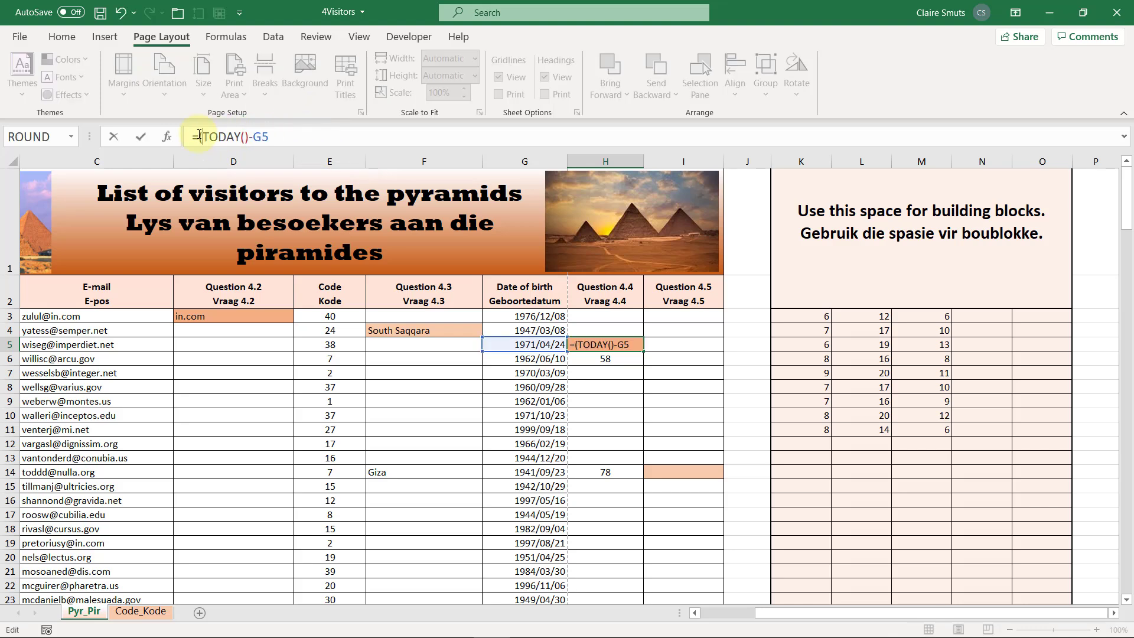
click(282, 134)
text())
drag(274, 137, 199, 137)
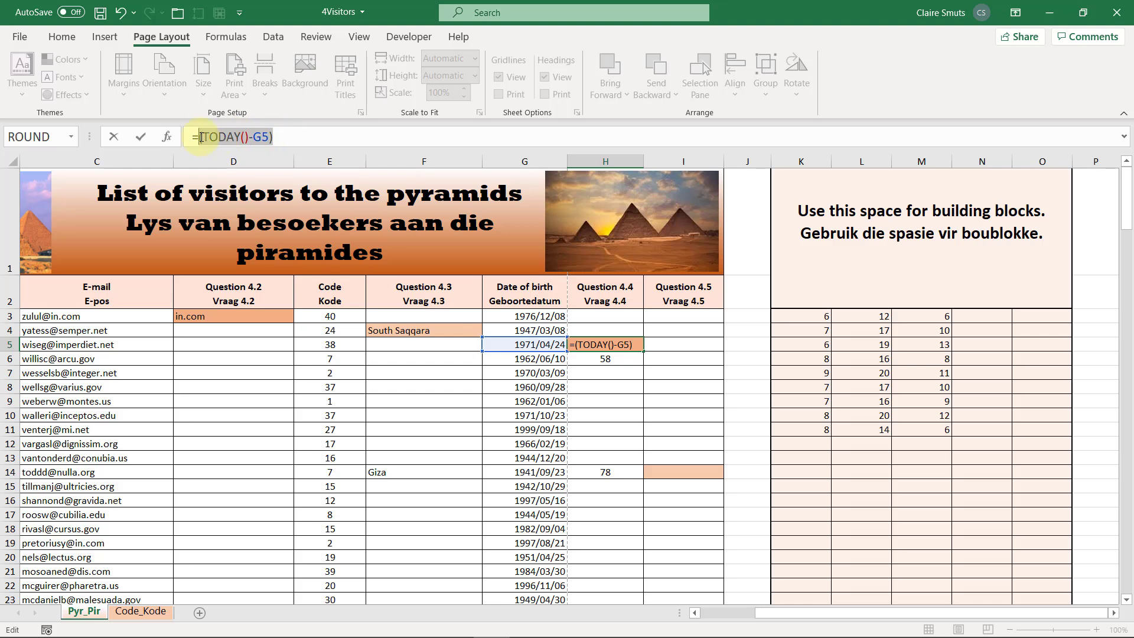
click(292, 139)
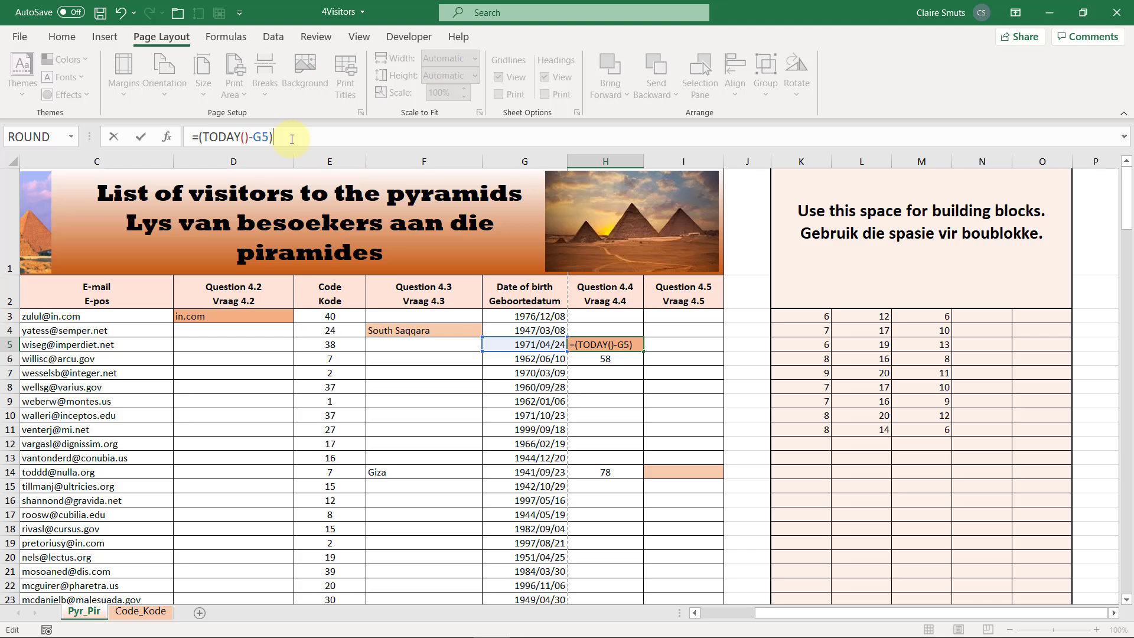
text(/)
text(365.25)
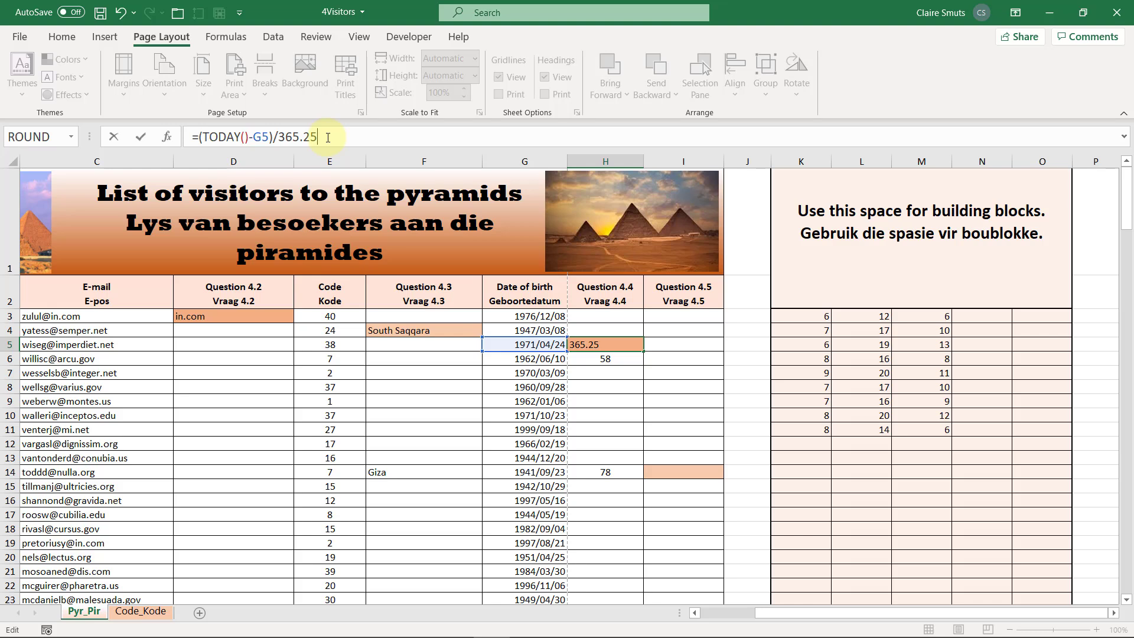
key(Return)
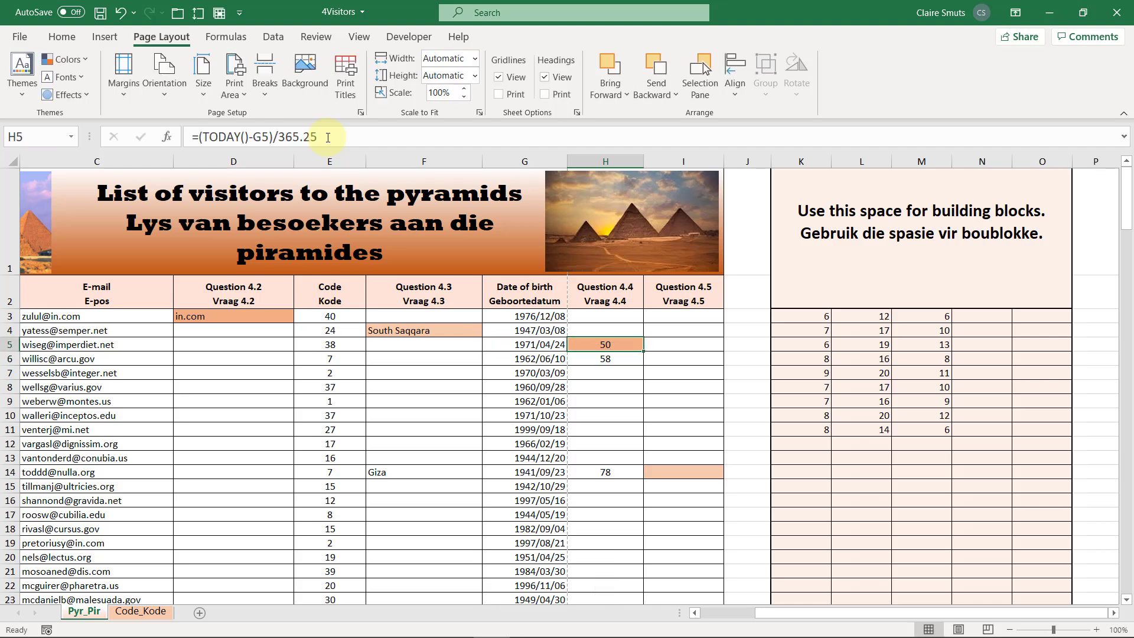
Apply the General number format to H5 so it shows 50.13826146
click(328, 137)
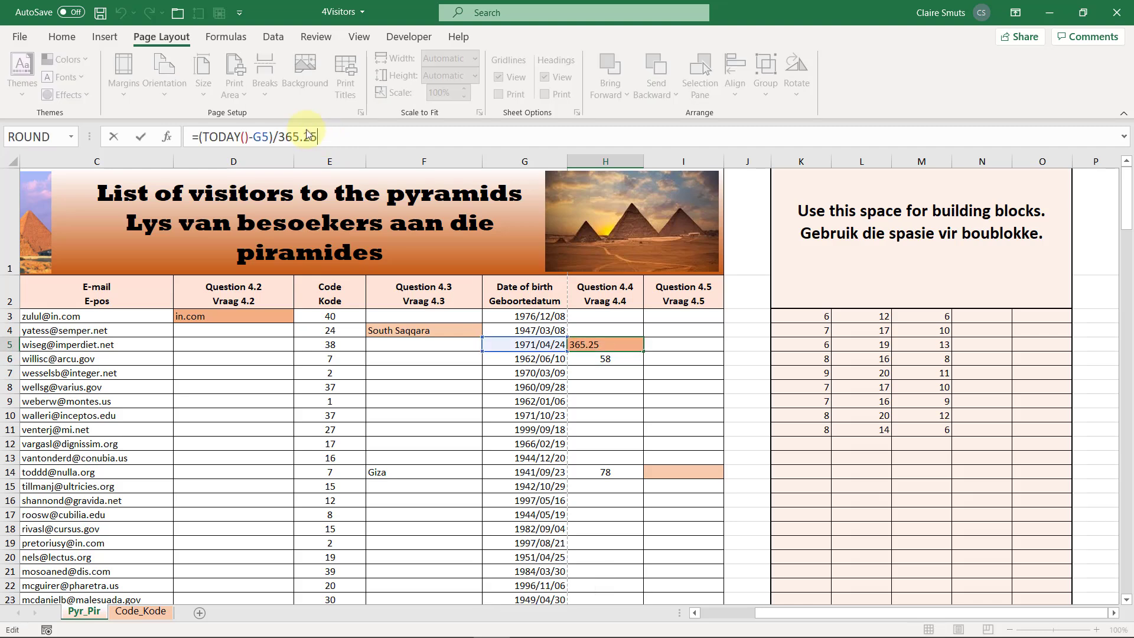
click(62, 36)
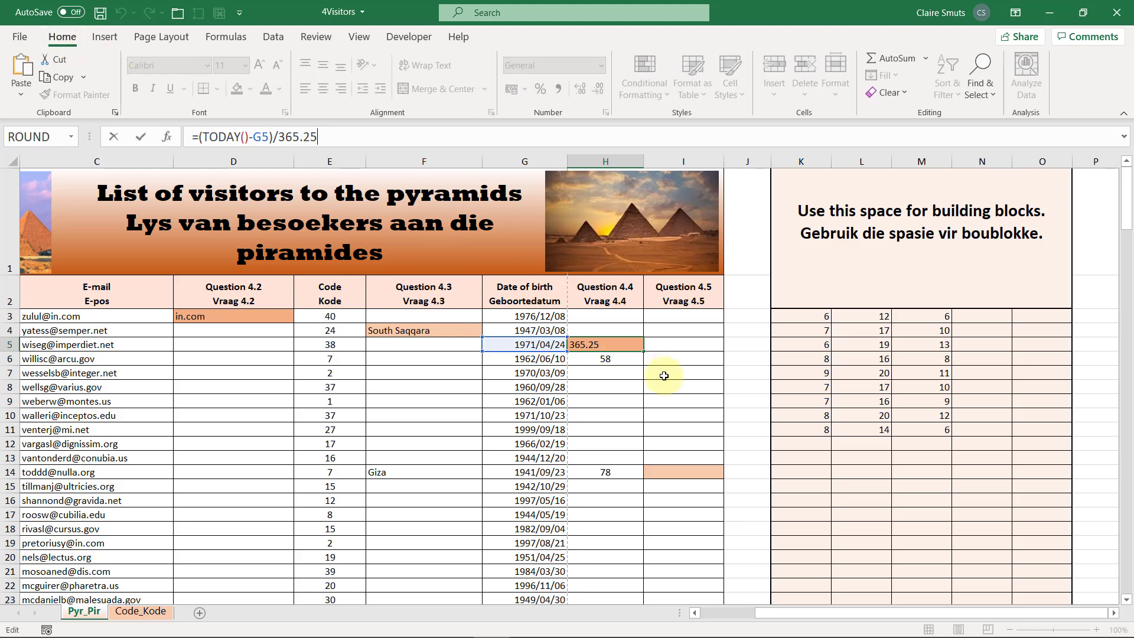
key(Tab)
click(620, 339)
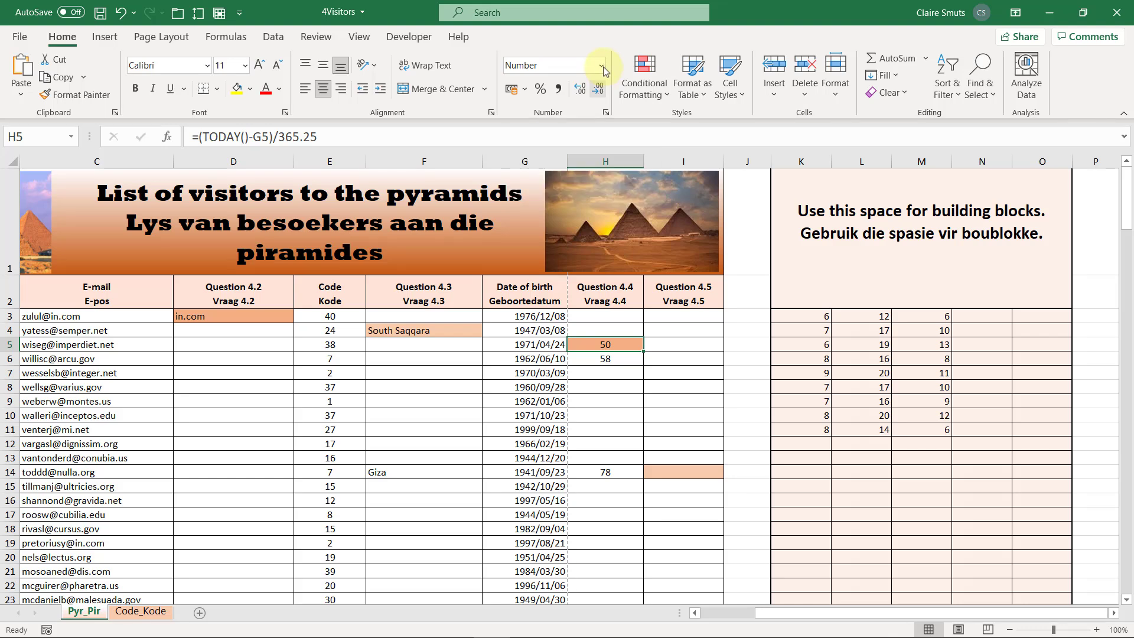
click(602, 66)
click(588, 77)
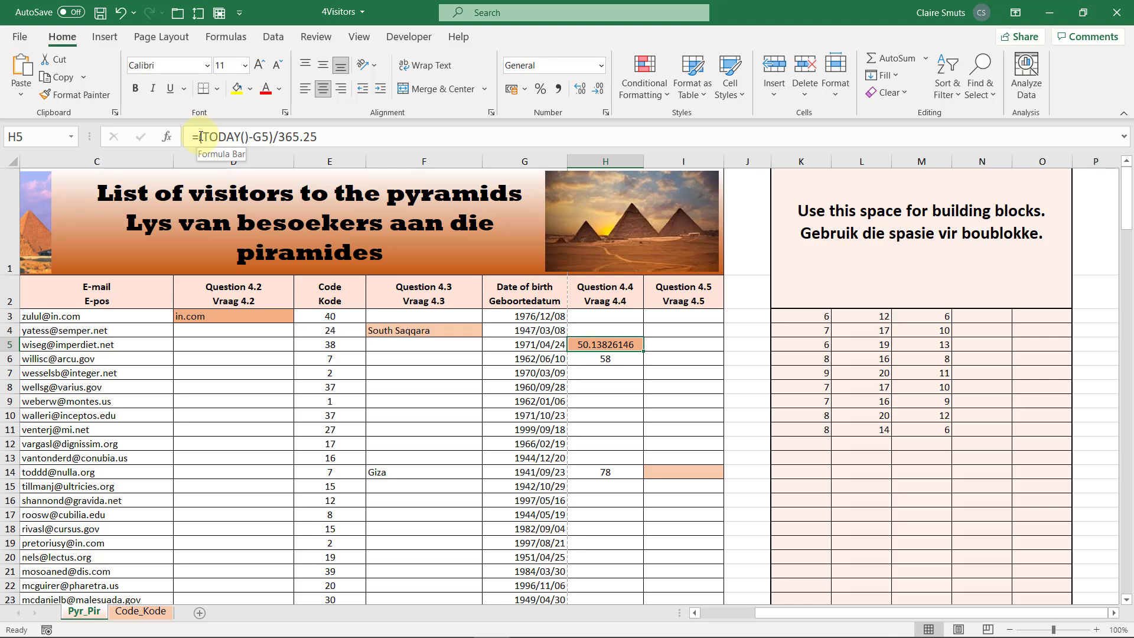
click(200, 136)
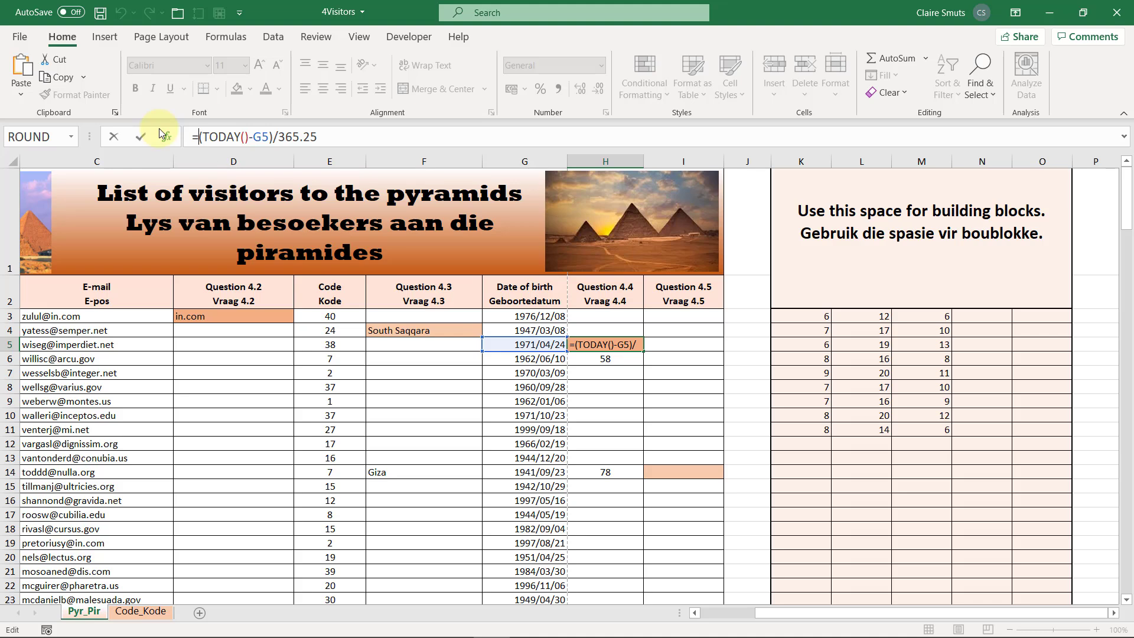
Change H5 to =ROUNDDOWN((TODAY()-G5)/365.25,0) so it shows 50
text(roun)
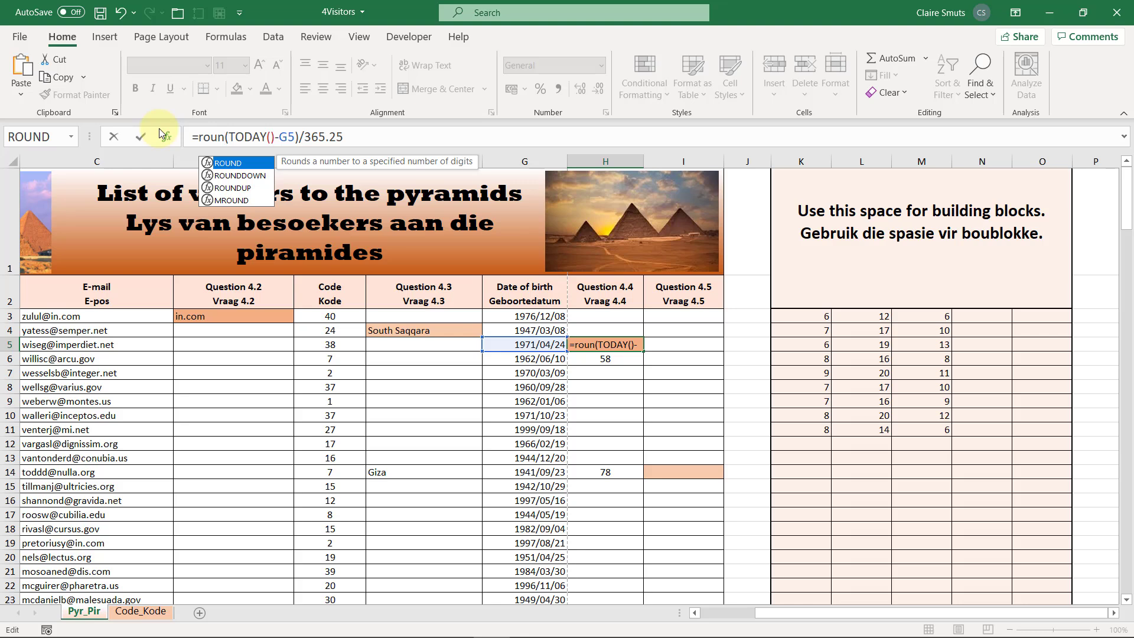
key(Down)
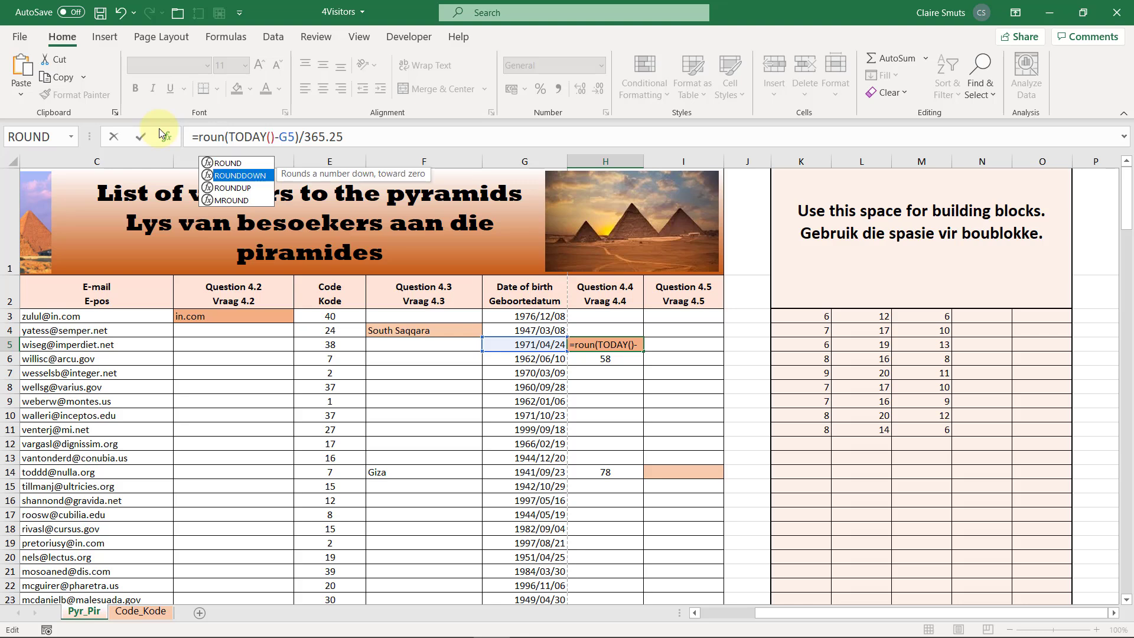
key(Tab)
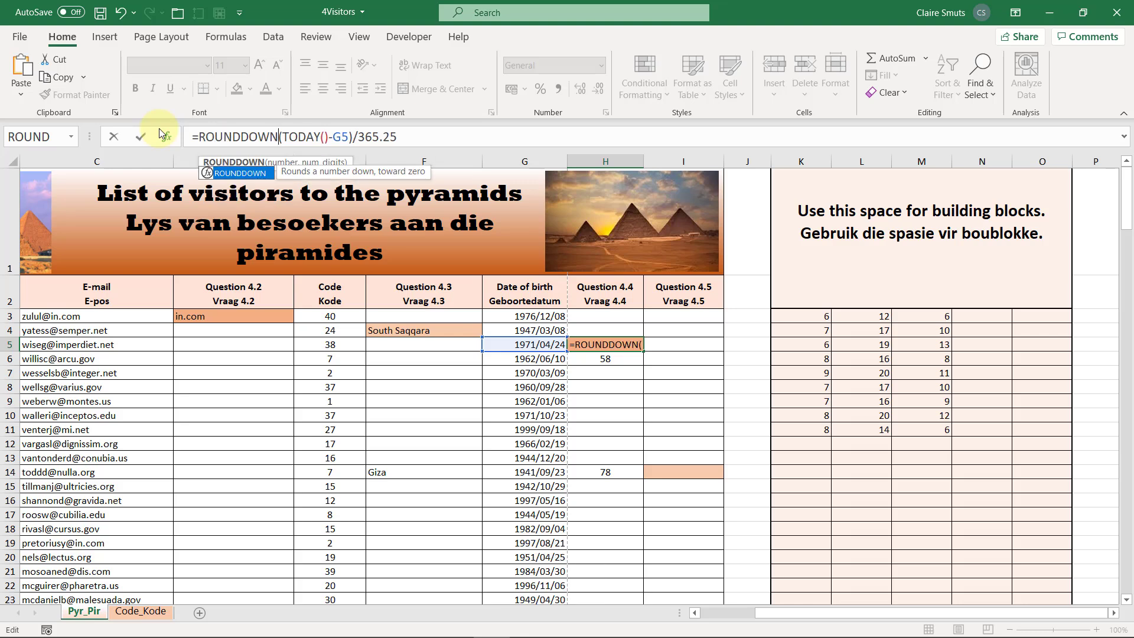
click(283, 137)
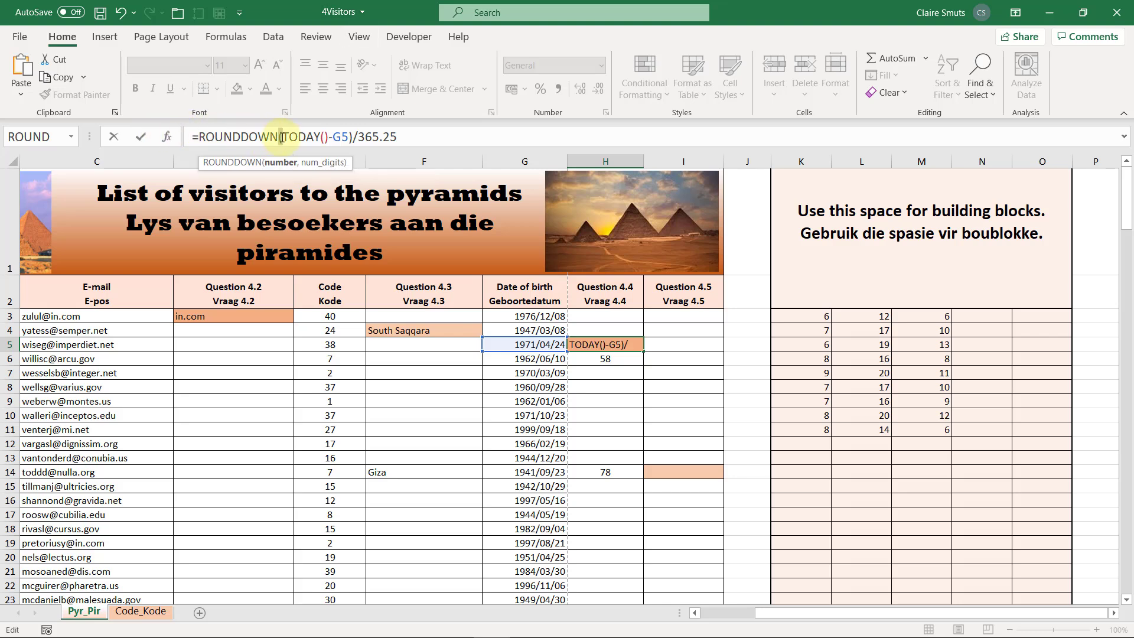
drag(279, 137, 354, 136)
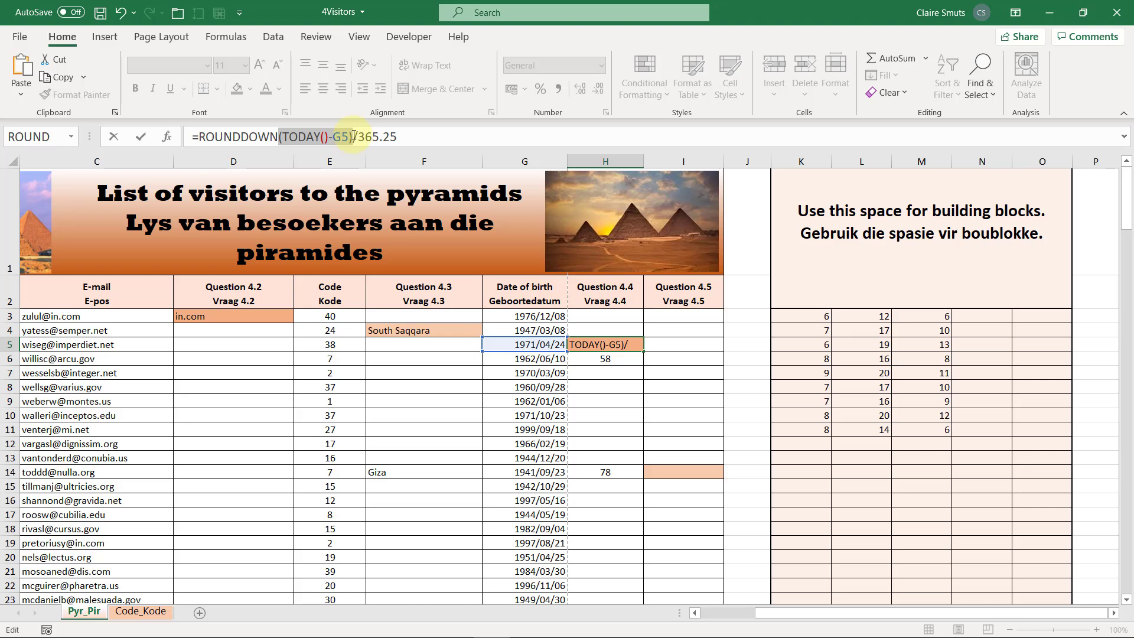
click(280, 137)
text(()
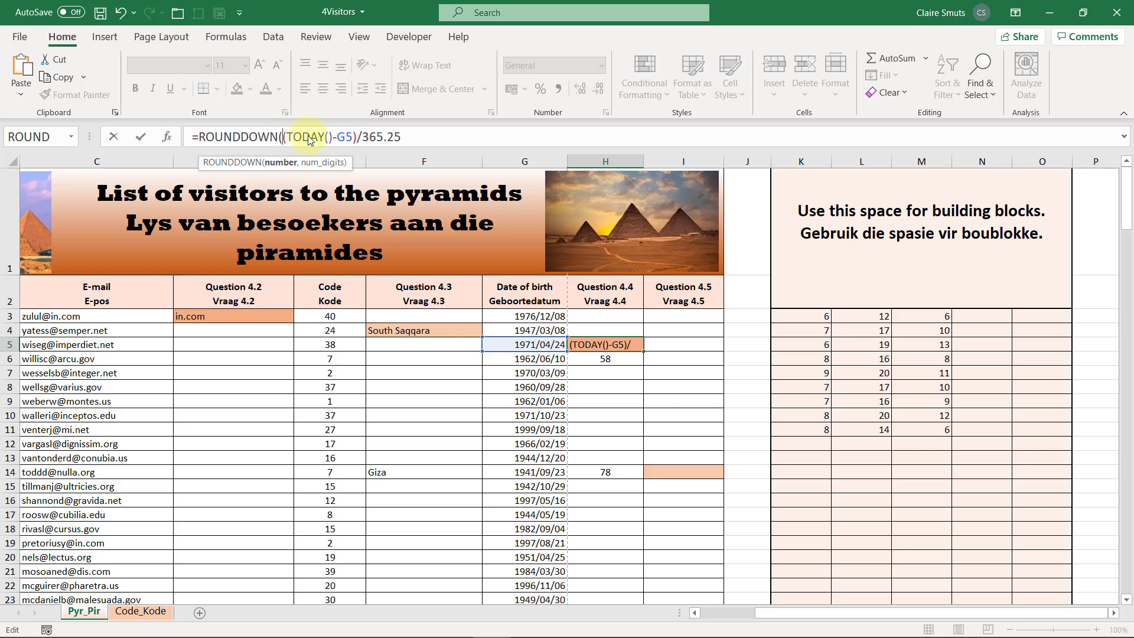
click(359, 134)
click(283, 164)
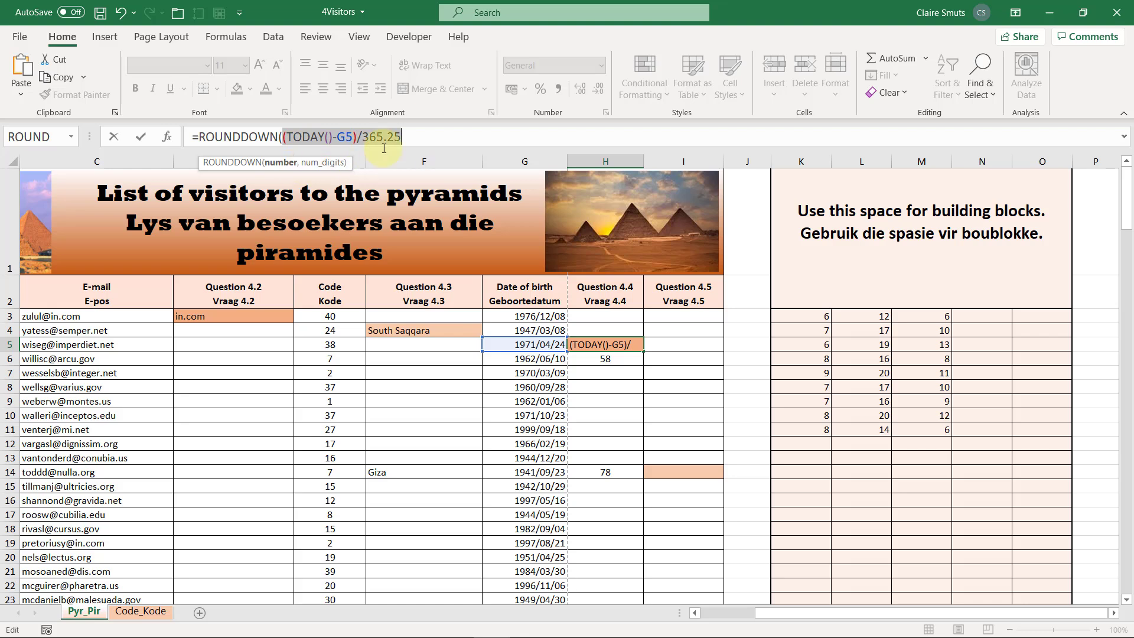
click(423, 138)
text(,)
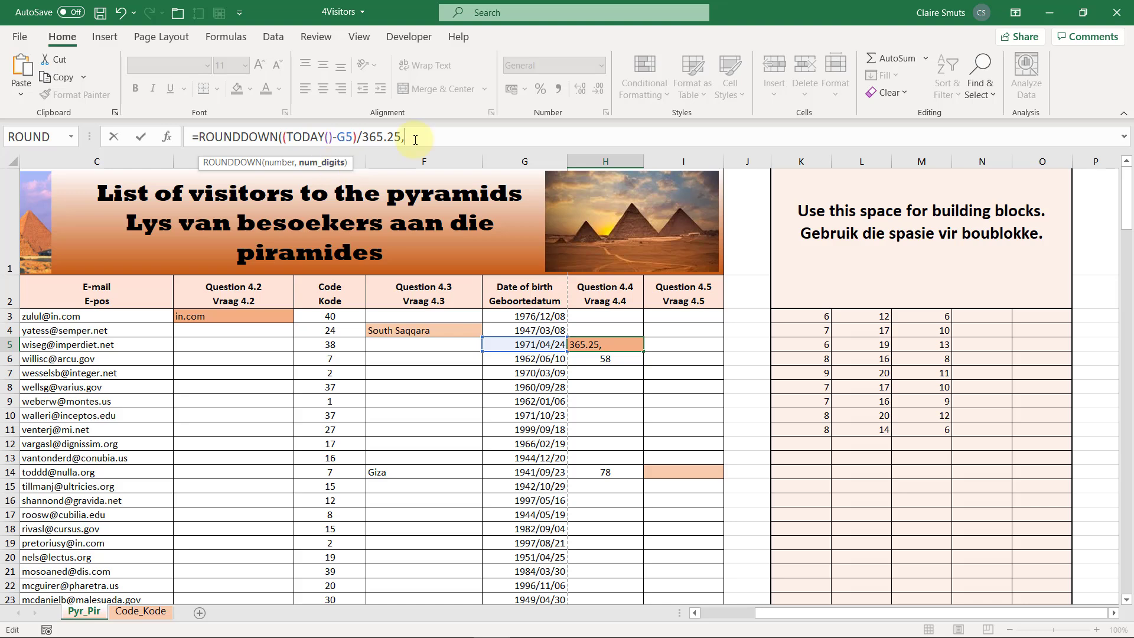
text(0))
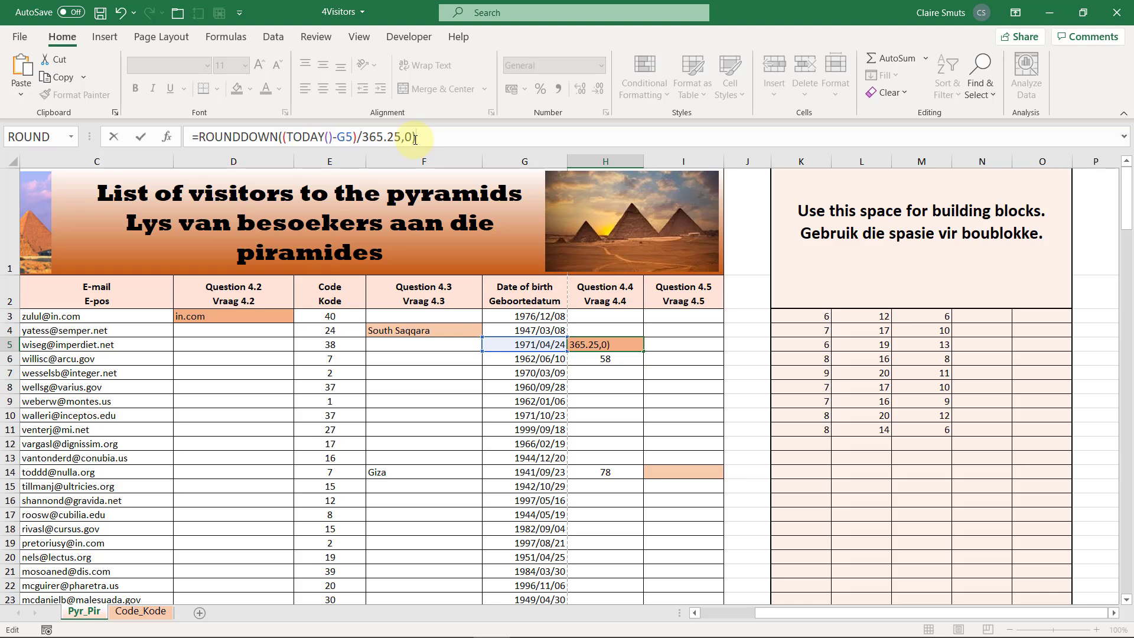
key(Return)
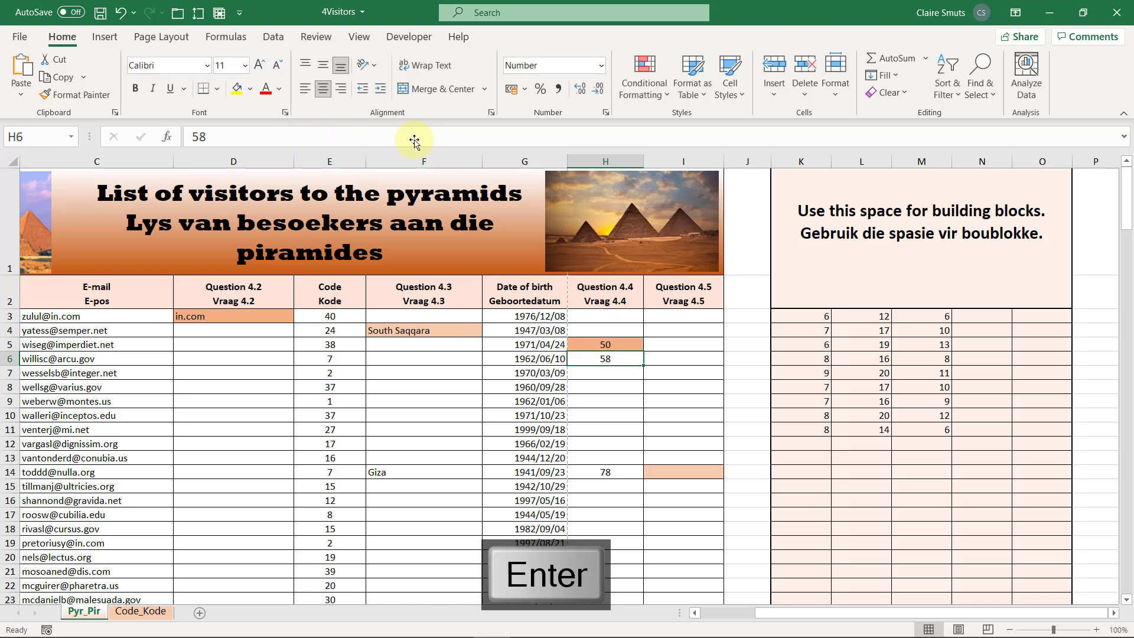
click(630, 341)
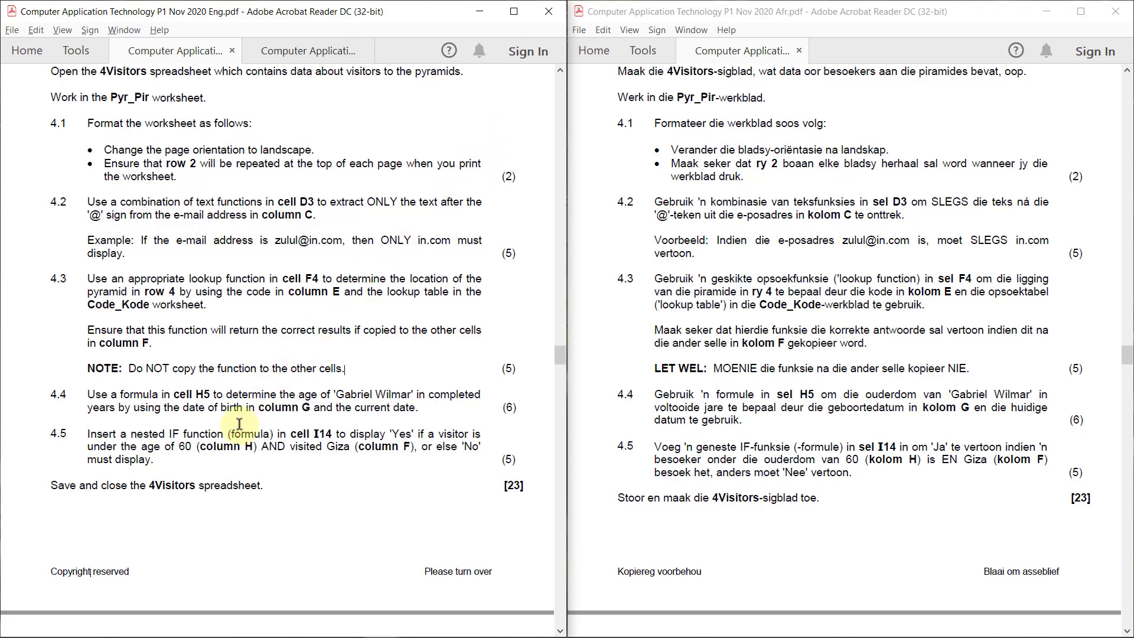
drag(228, 434, 275, 438)
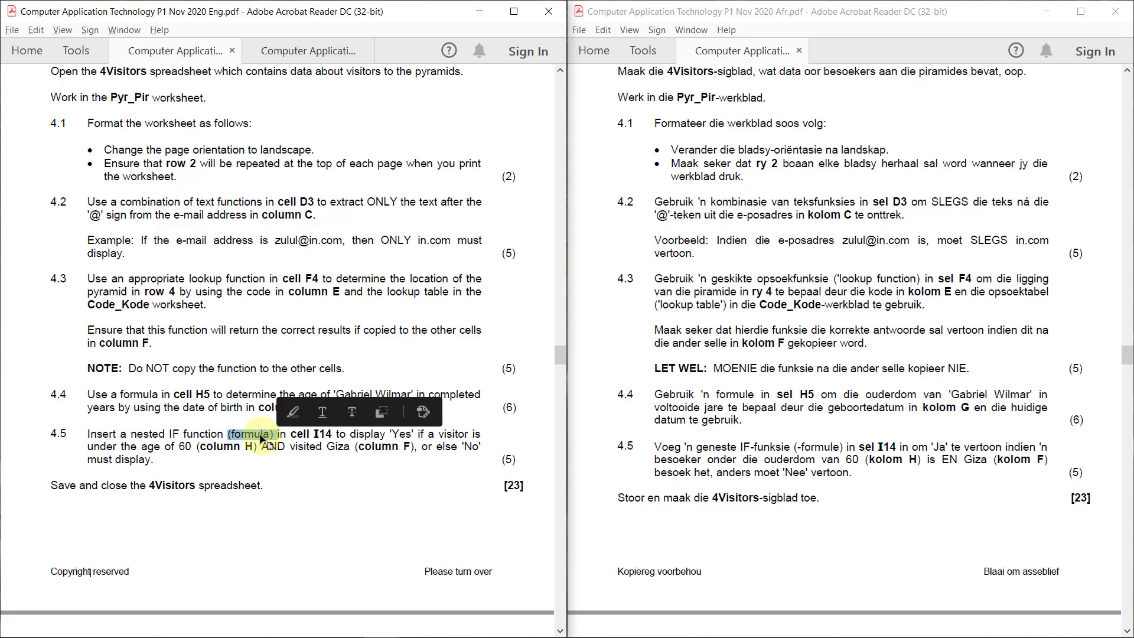
click(260, 438)
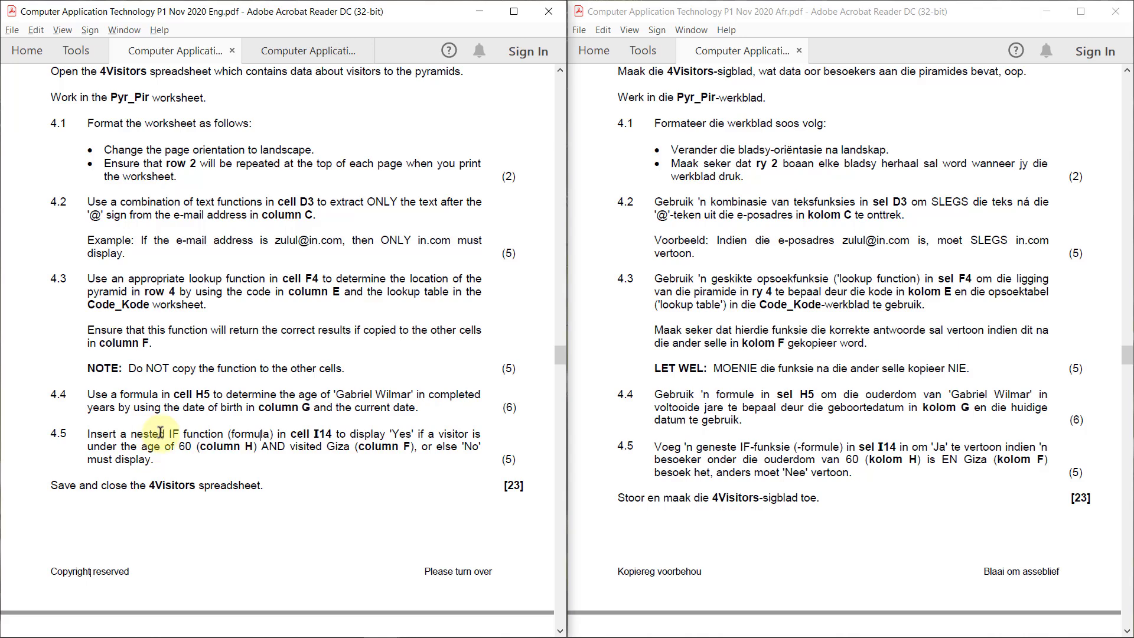
double_click(357, 435)
mouse_move(327, 435)
mouse_down()
mouse_move(141, 447)
mouse_move(390, 448)
mouse_move(333, 452)
mouse_up()
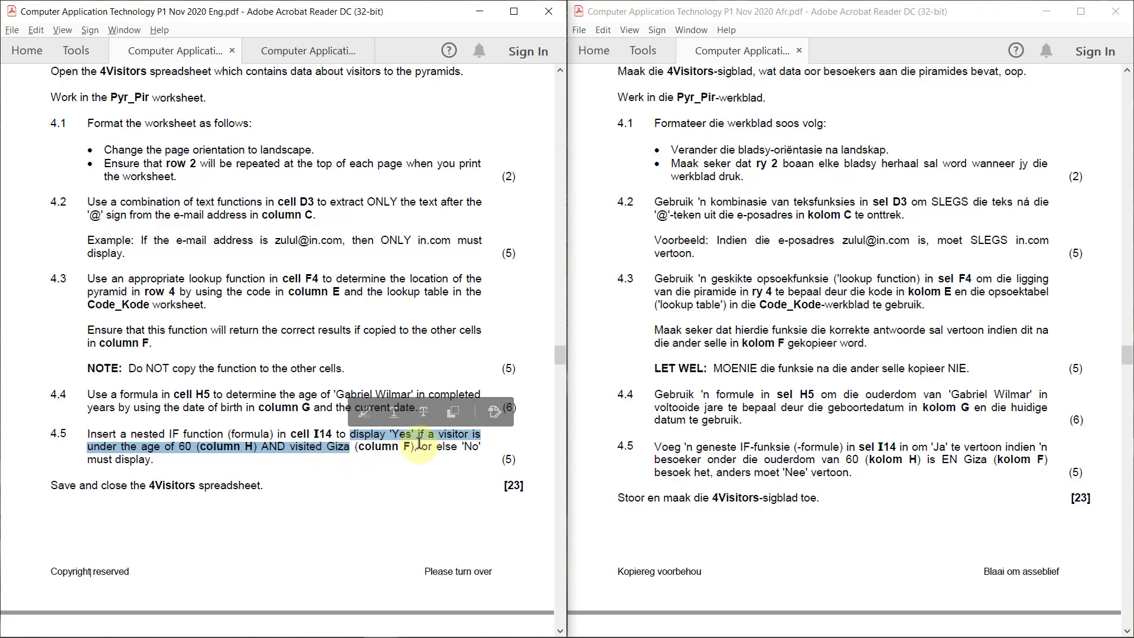
drag(421, 447, 293, 435)
click(264, 434)
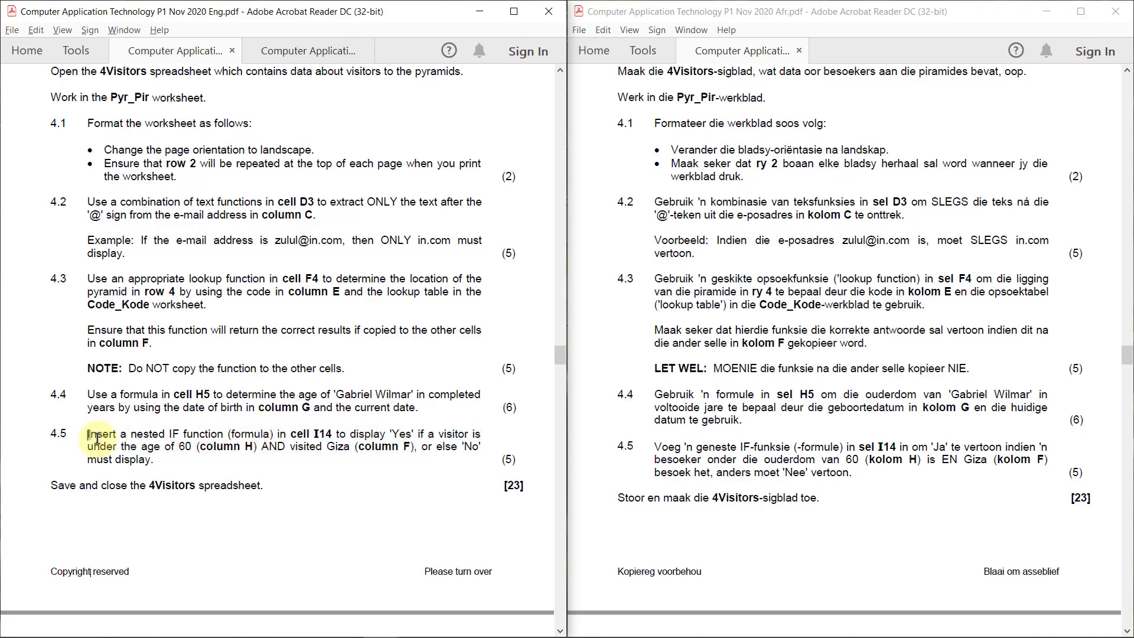
drag(87, 435, 334, 434)
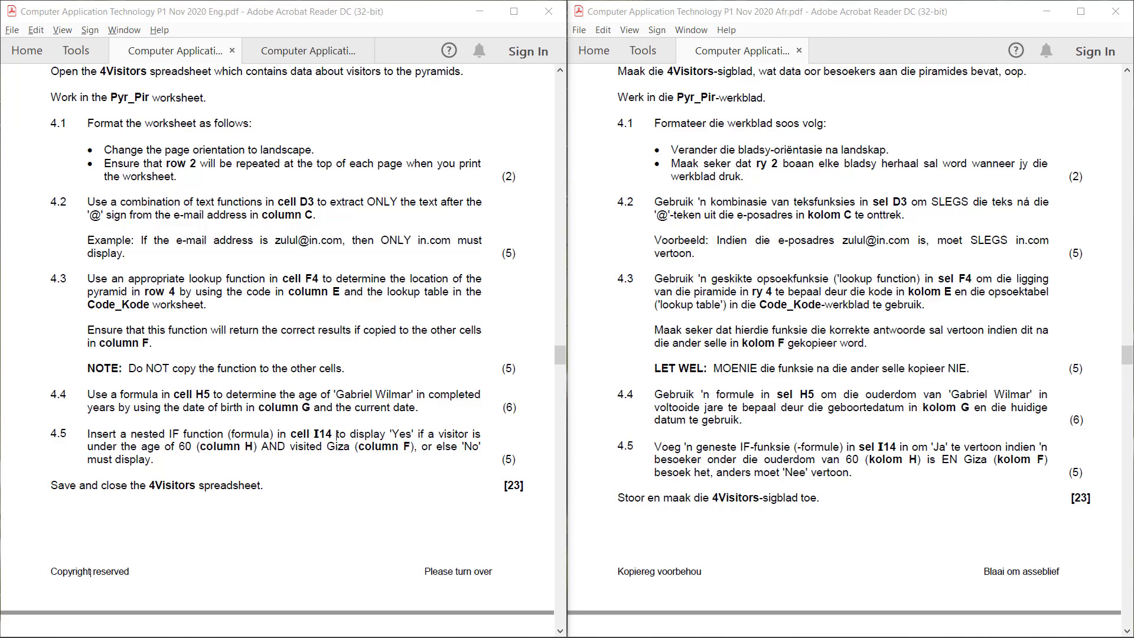
key(alt+Tab)
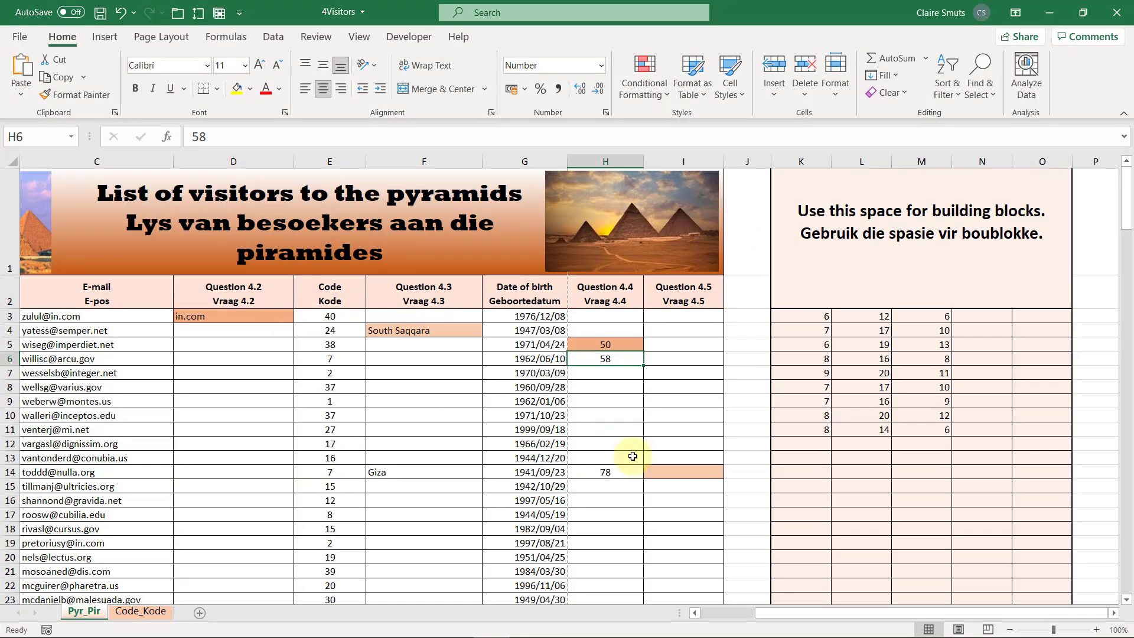
Start I14 with an outer IF testing H14<60
click(674, 470)
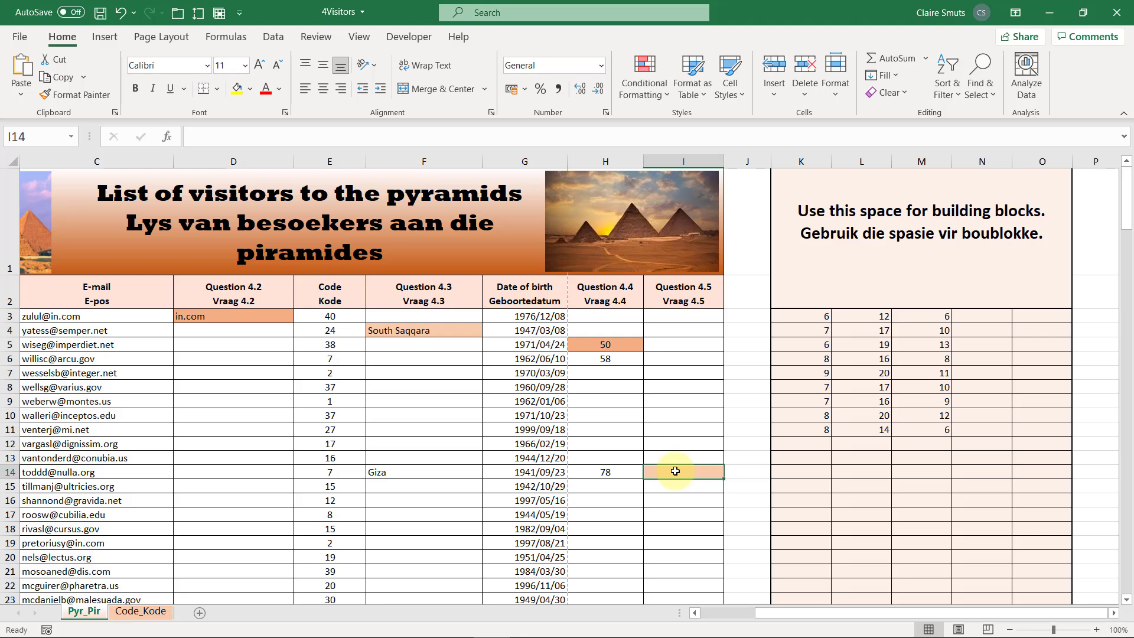
text(=if)
key(Tab)
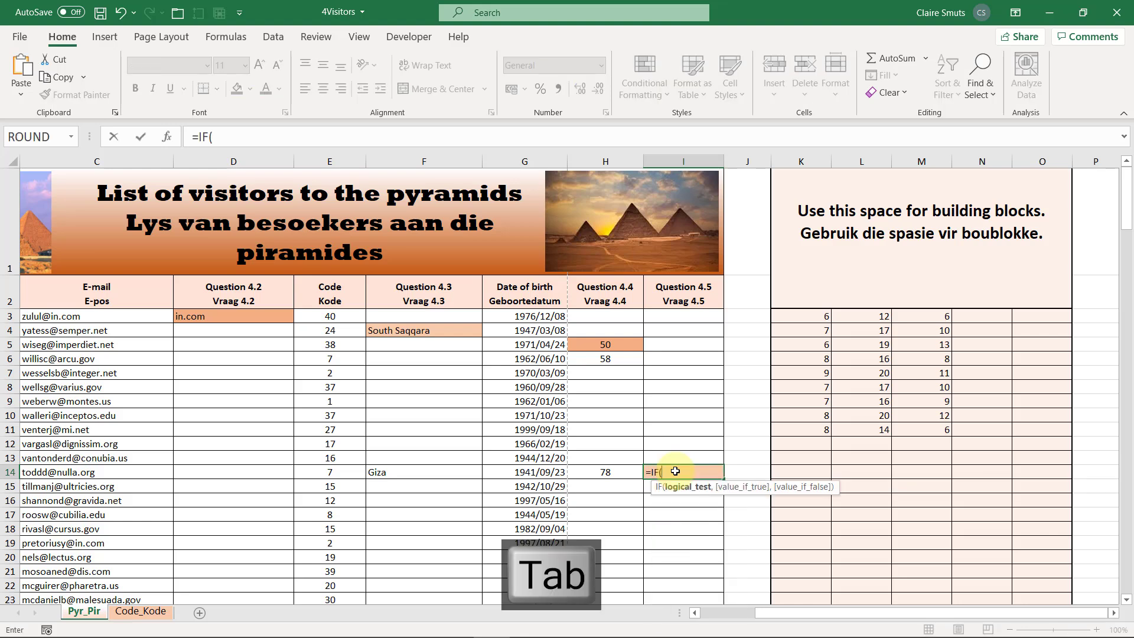
click(244, 137)
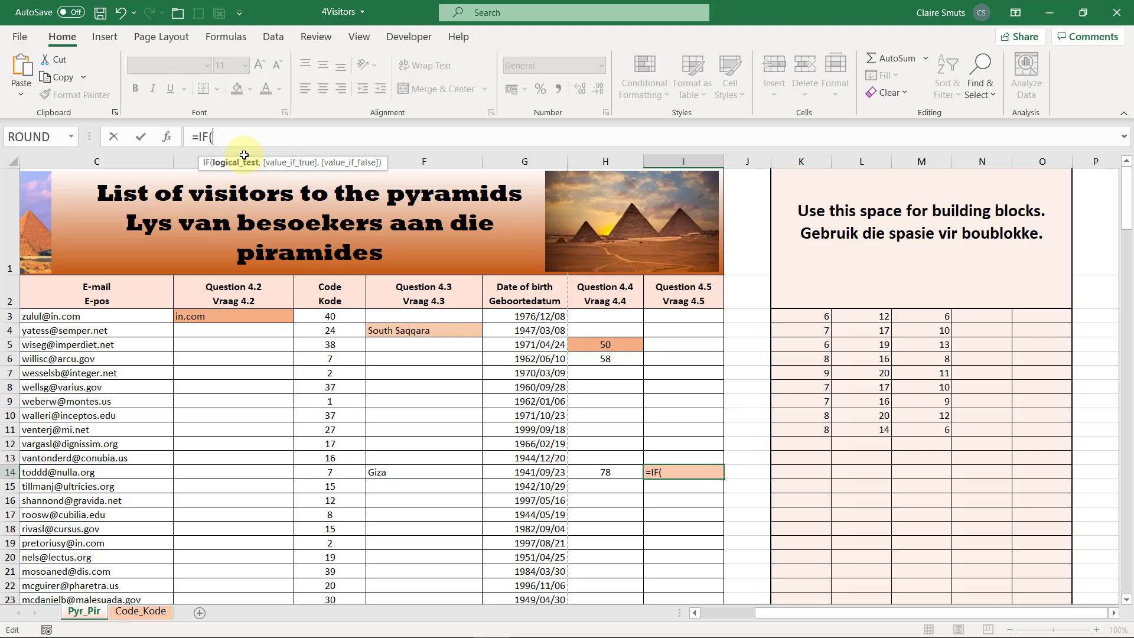
click(608, 470)
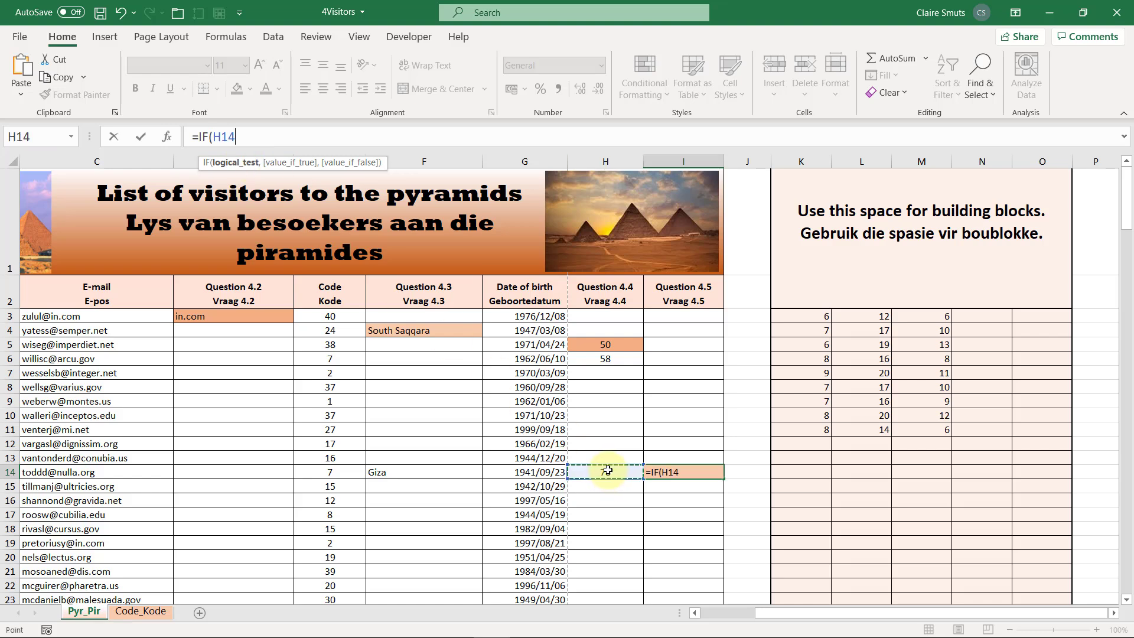
text(<60)
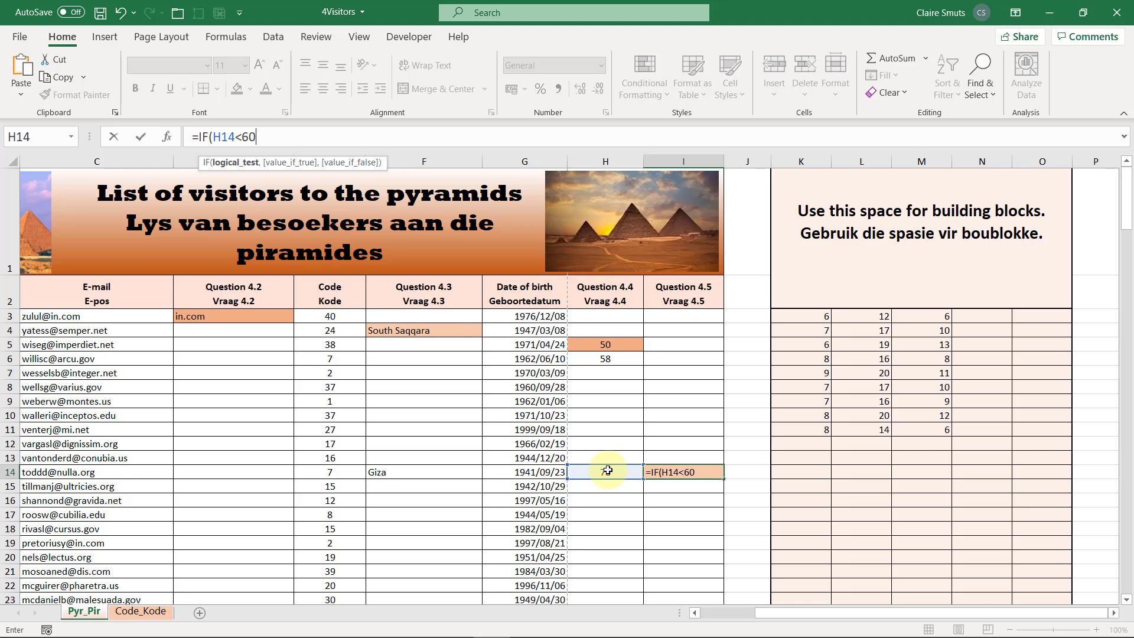
text(,)
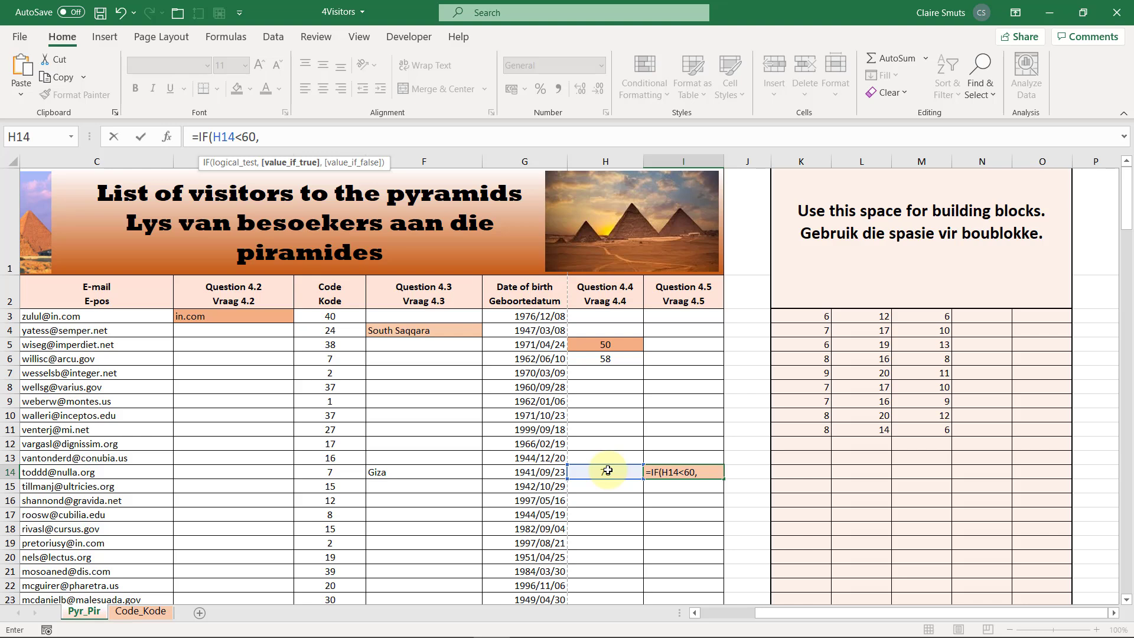
Add the inner IF(F14="Giza","yes","No") as the true branch
text(IF)
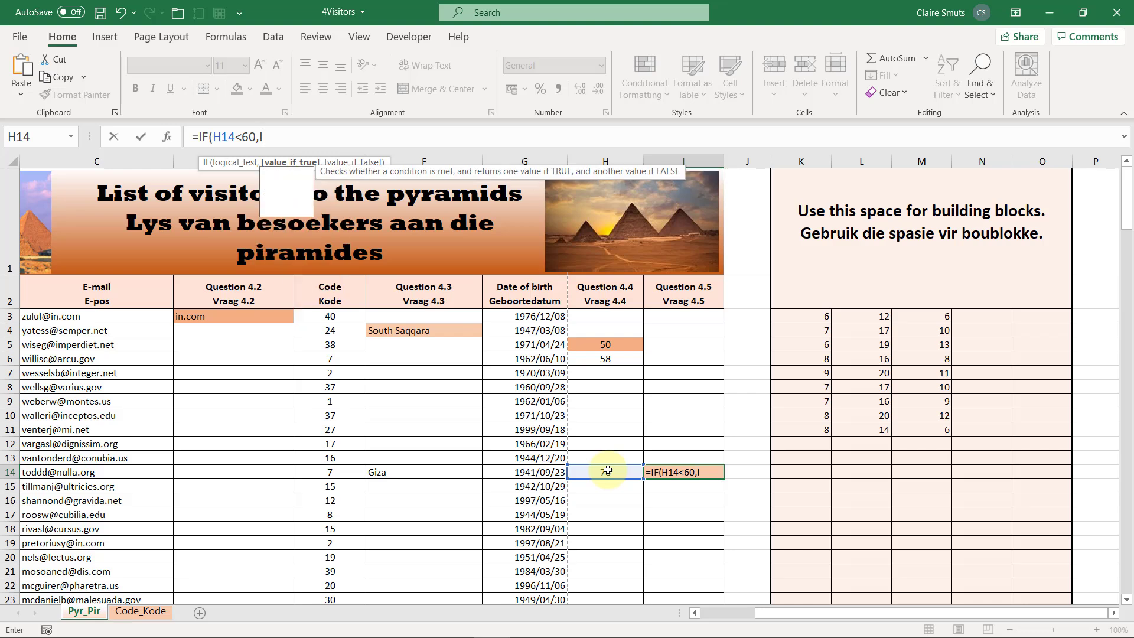
key(Tab)
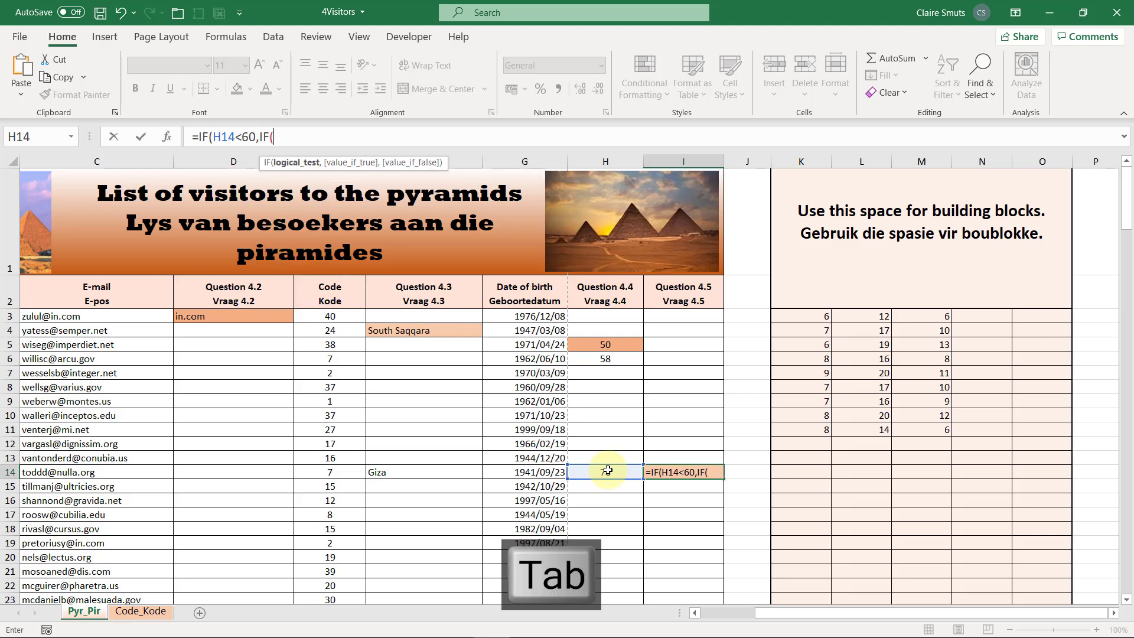
click(411, 476)
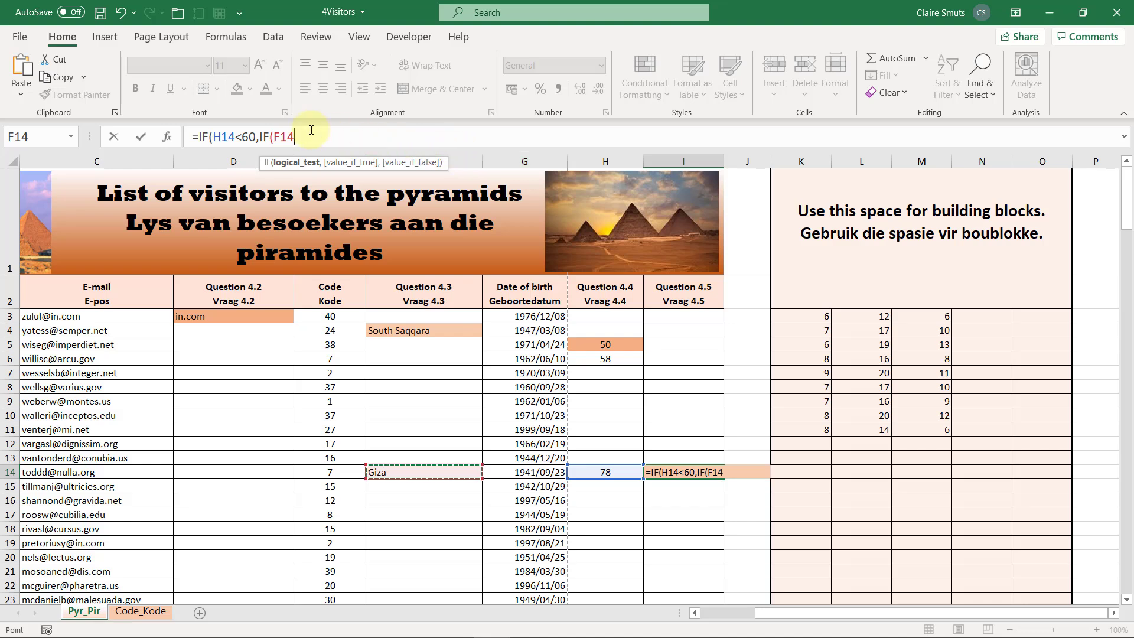
text(="Giz)
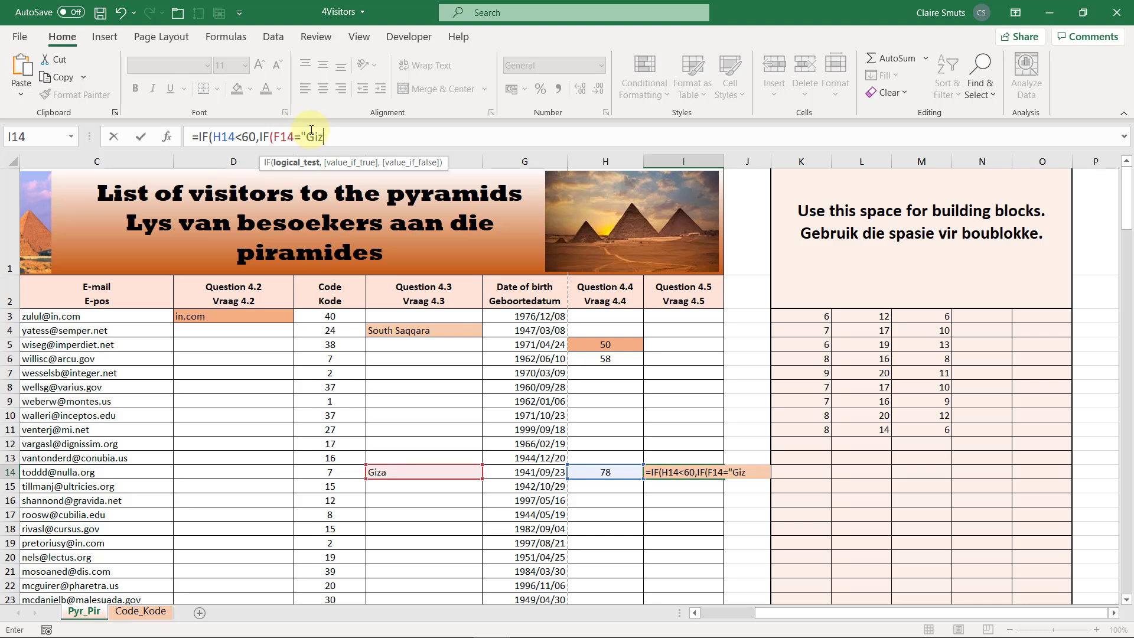
text(a",)
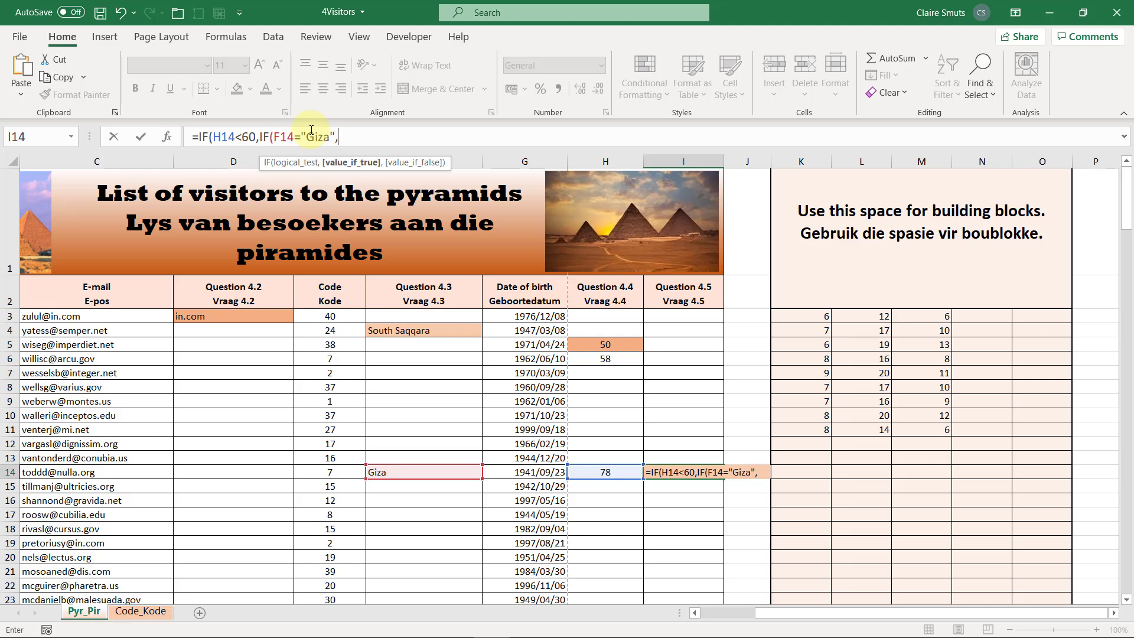
text("yes")
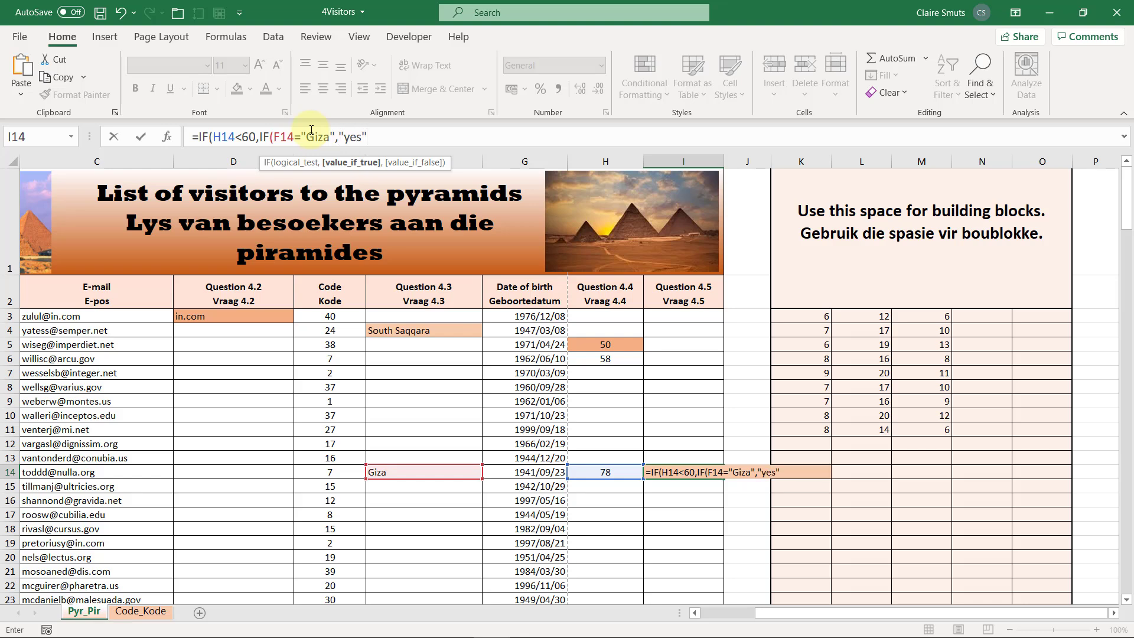
text(,)
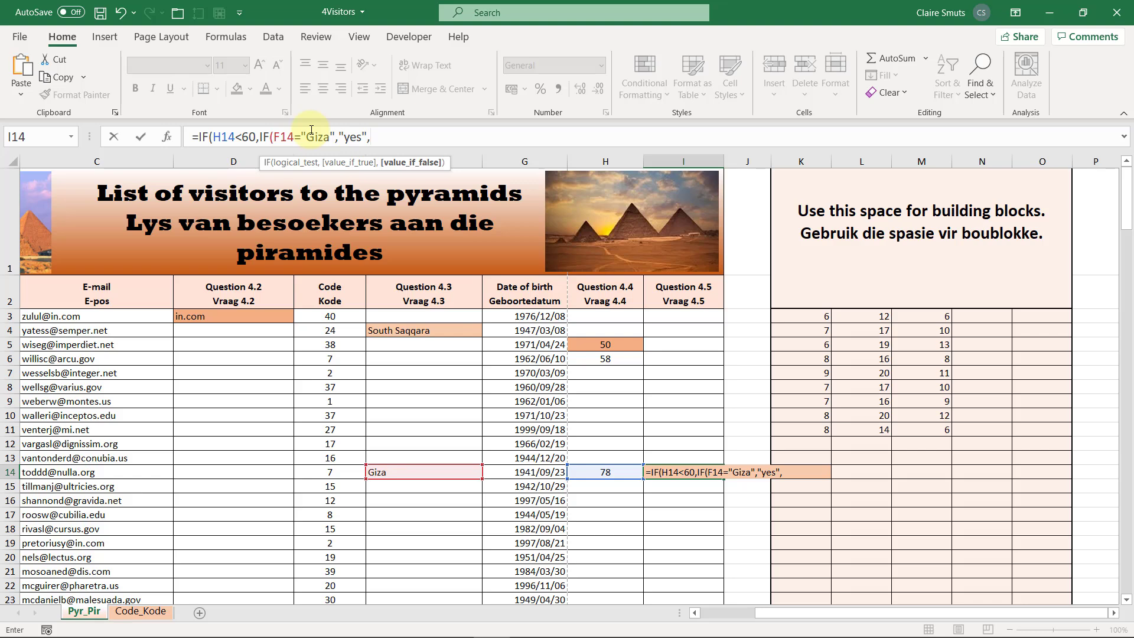
text("No")
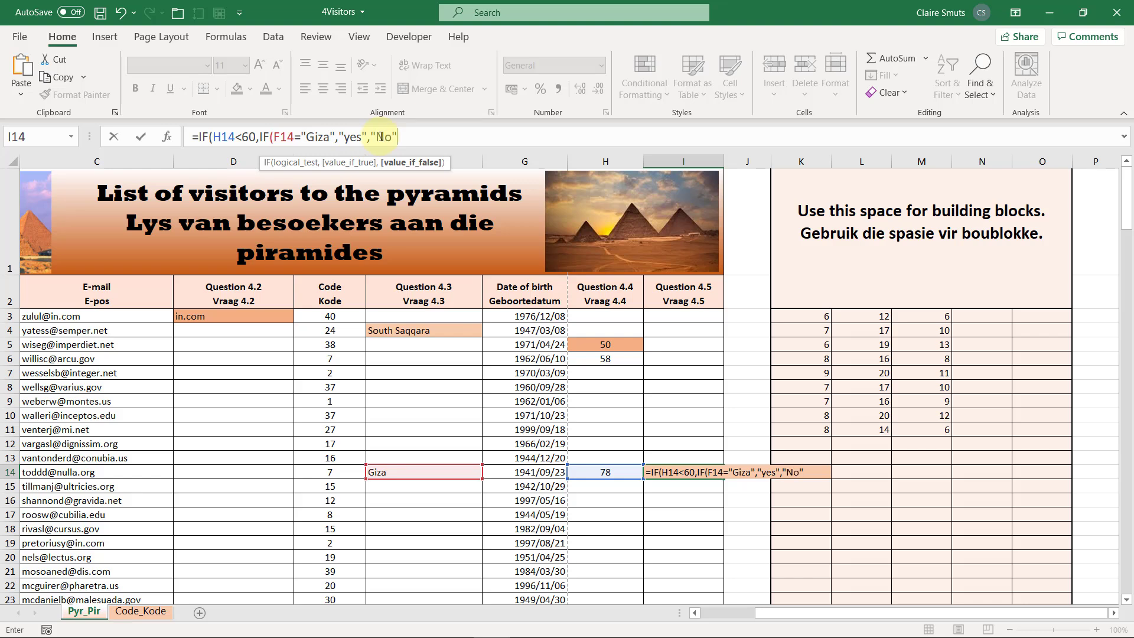
text())
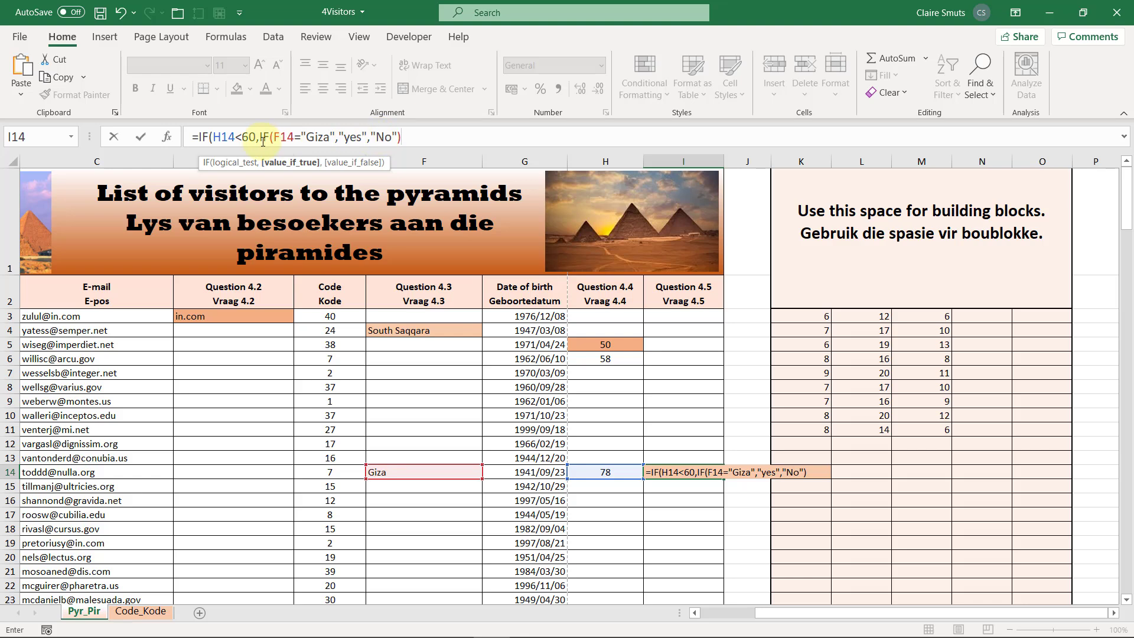
Append the outer false result ,"No") to the I14 formula
click(279, 164)
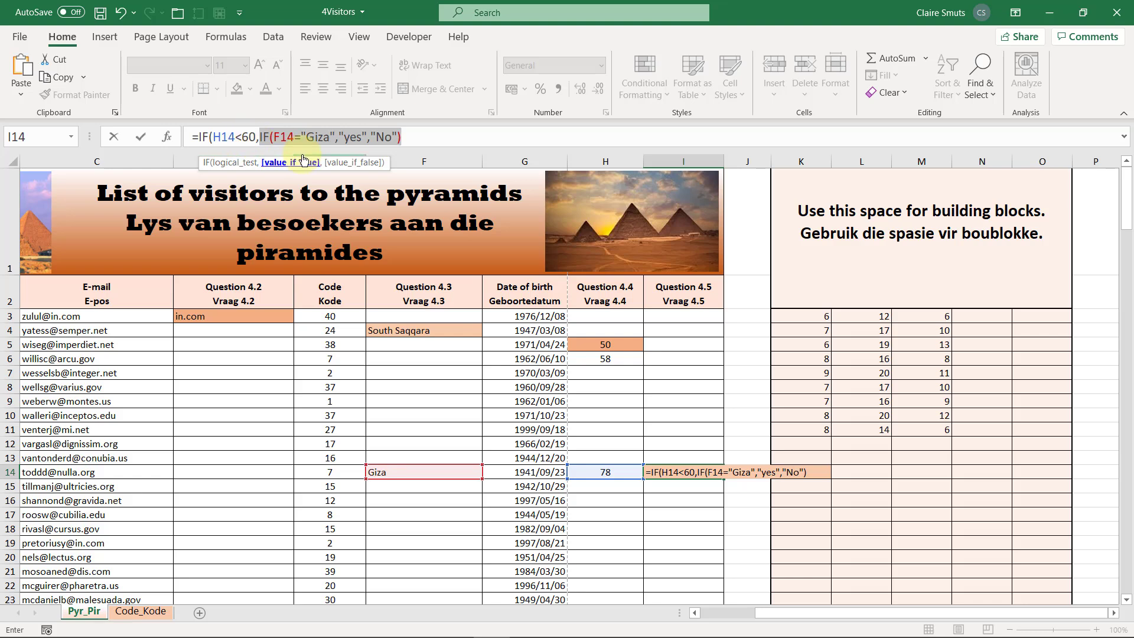
click(421, 137)
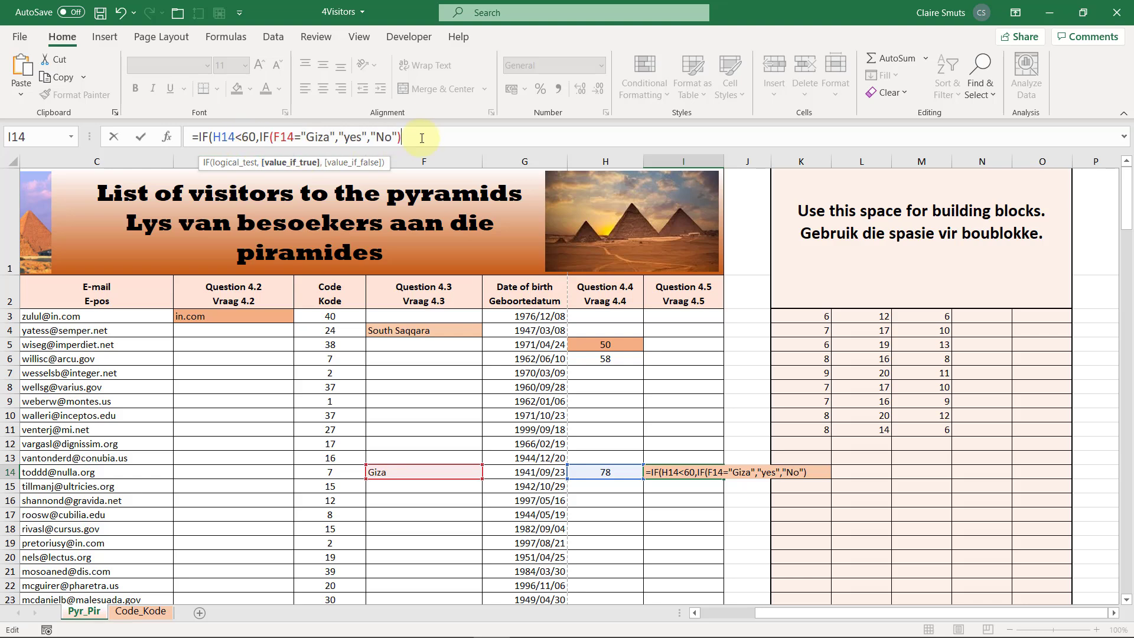
text(,)
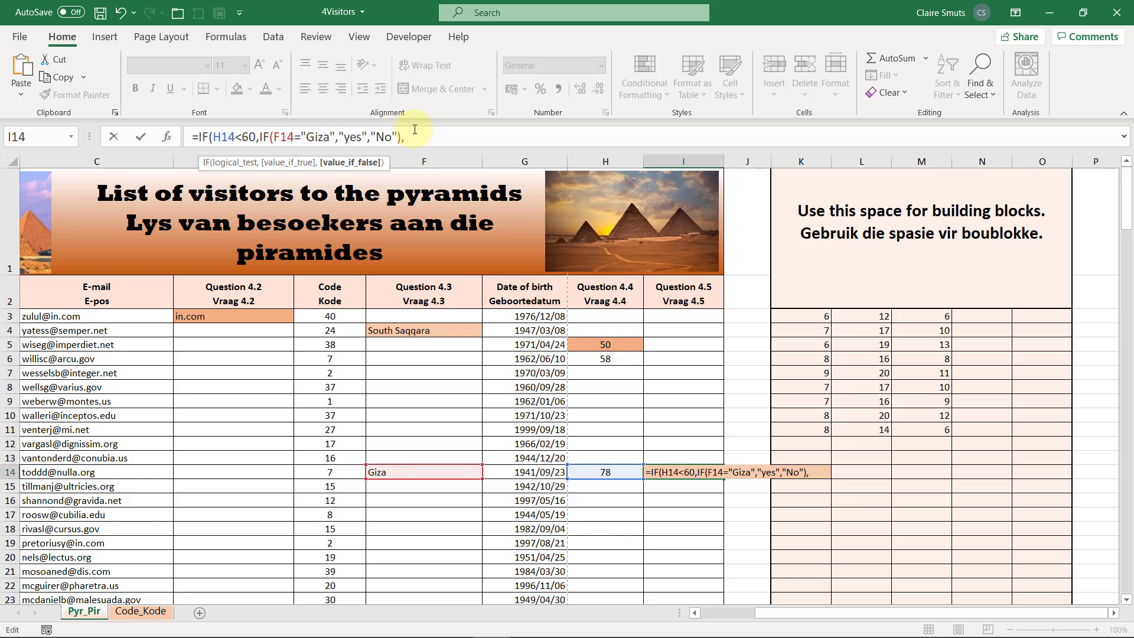
text("No"))
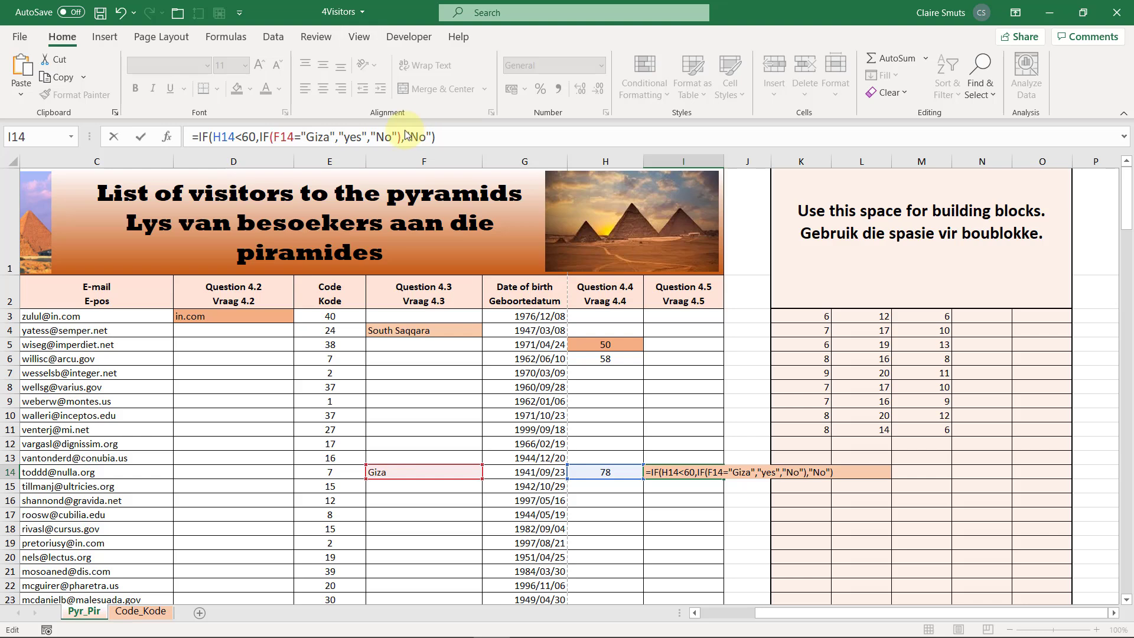
Capitalise "yes" to "Yes" and commit the nested IF in I14
click(347, 137)
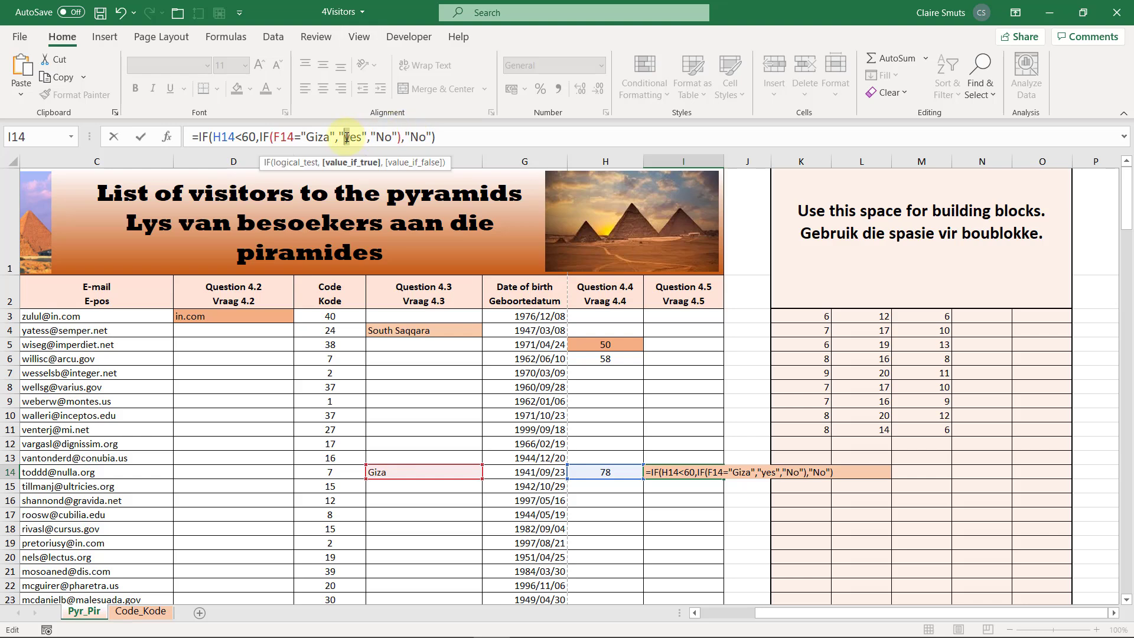
key(Delete)
text(Y)
click(492, 133)
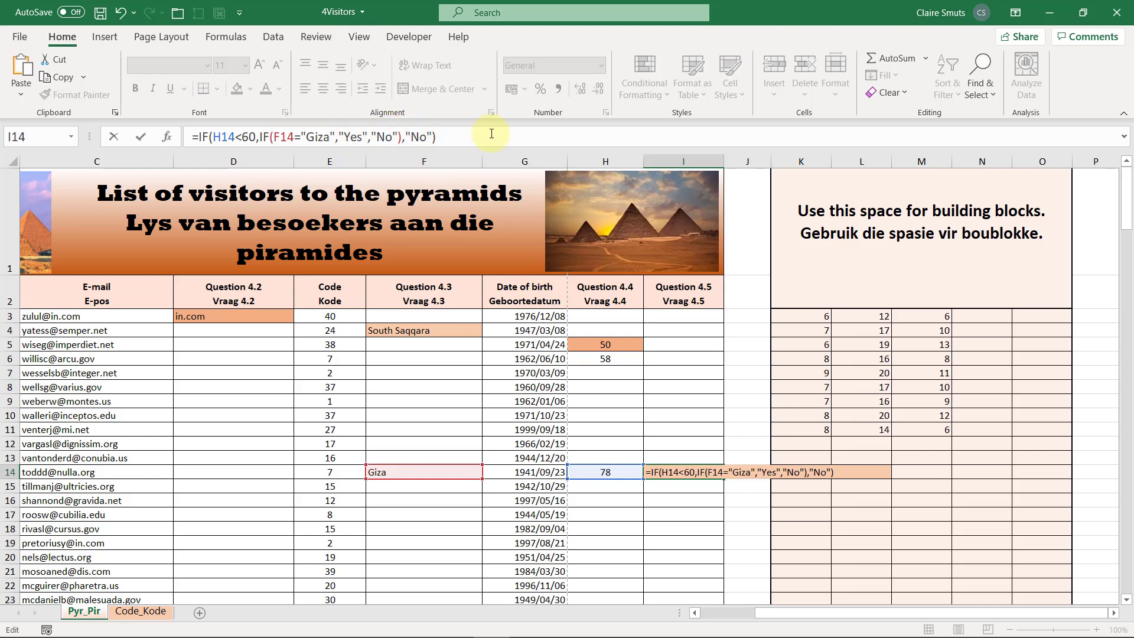
key(Return)
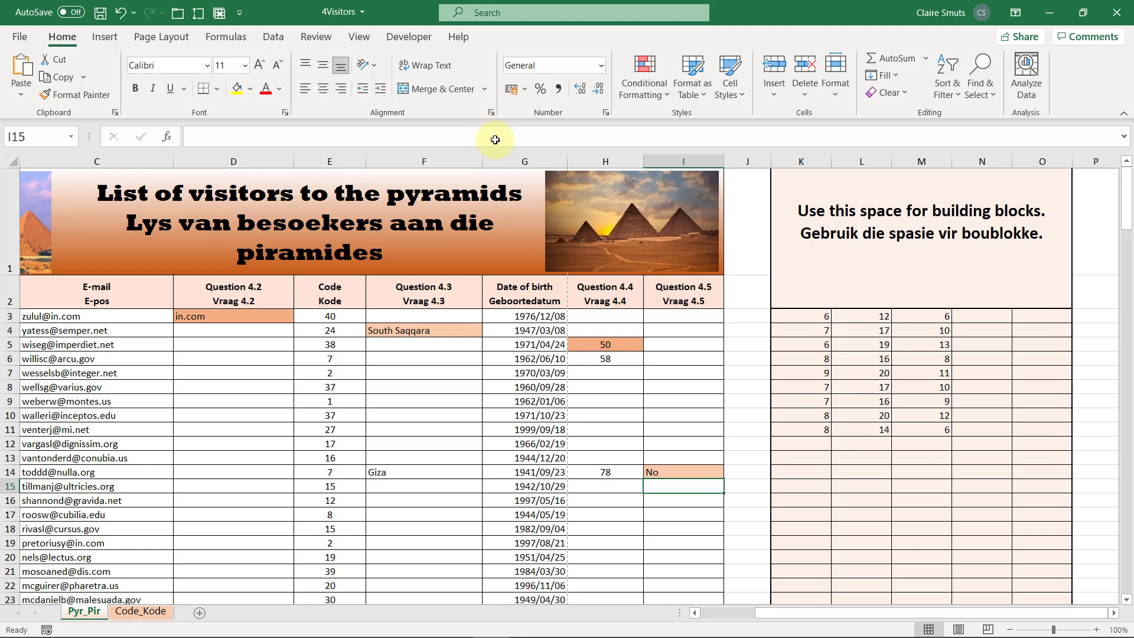
click(696, 473)
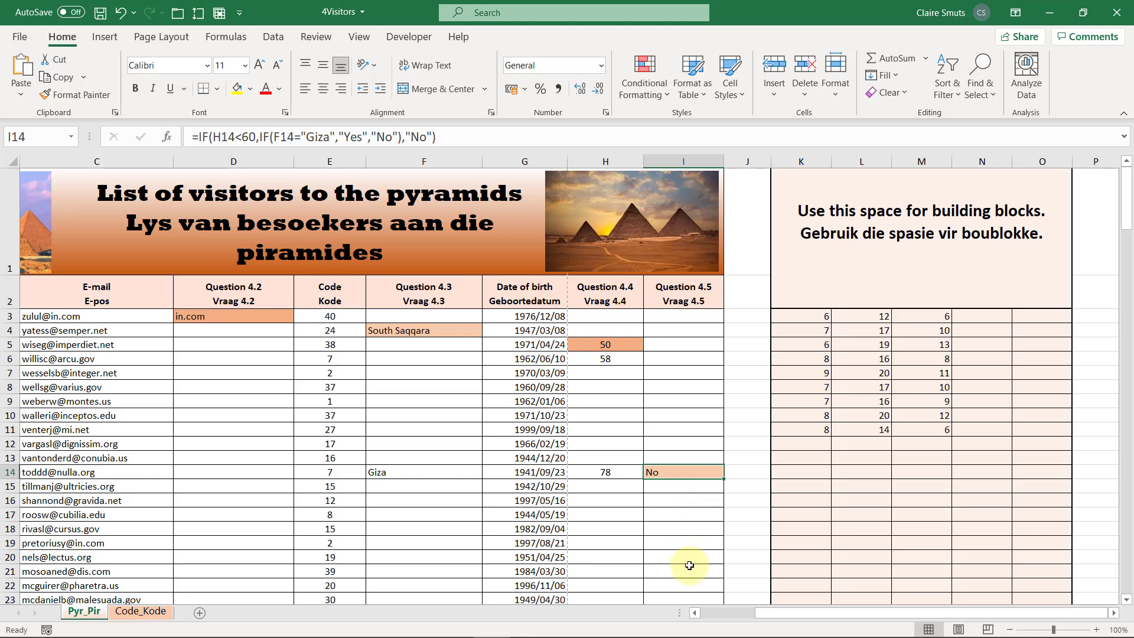
click(451, 330)
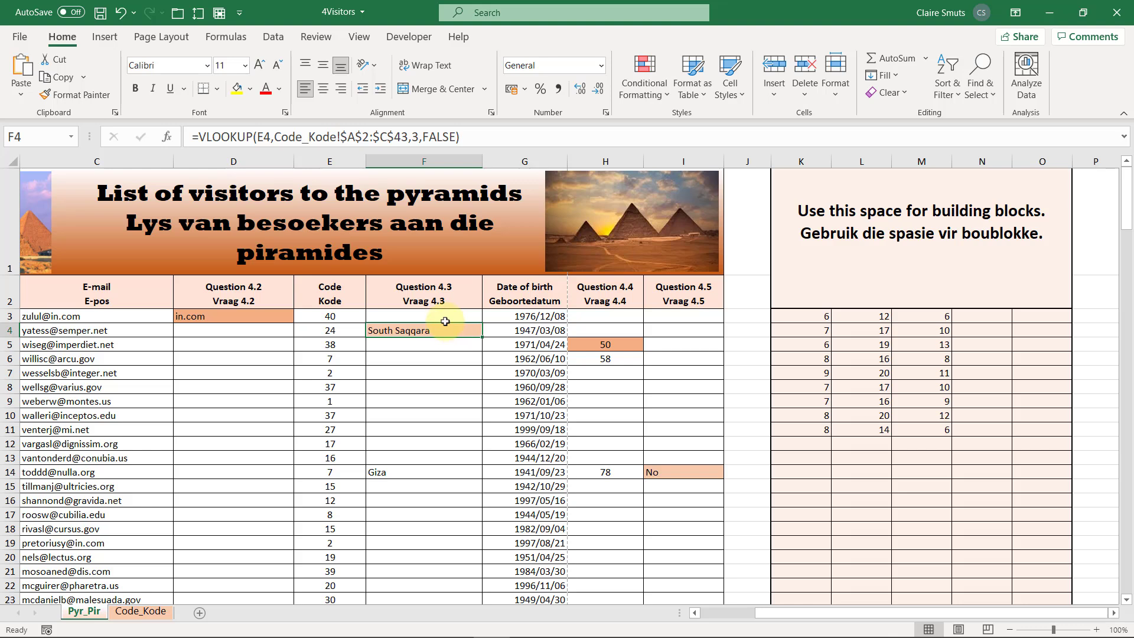
click(101, 12)
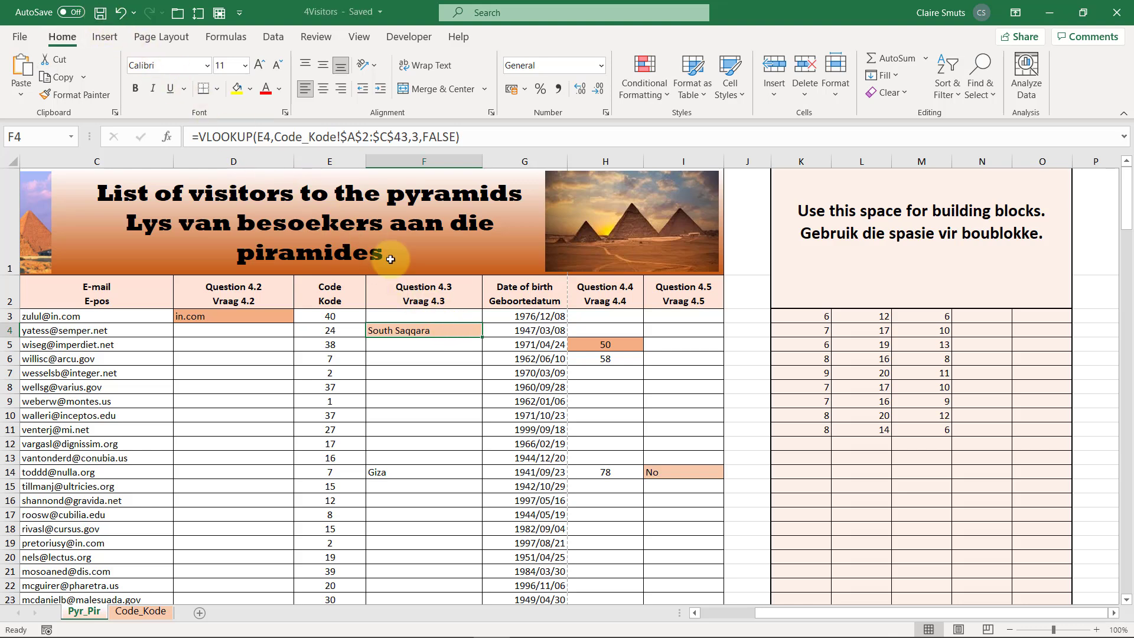
drag(477, 340, 469, 571)
click(639, 348)
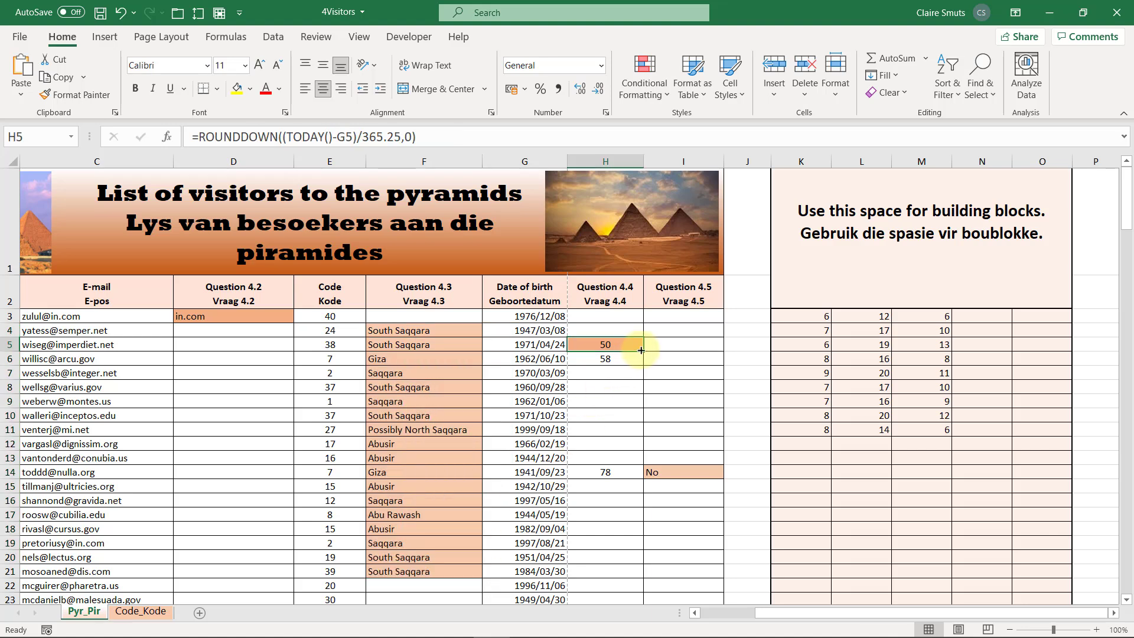
drag(640, 351, 645, 585)
click(703, 475)
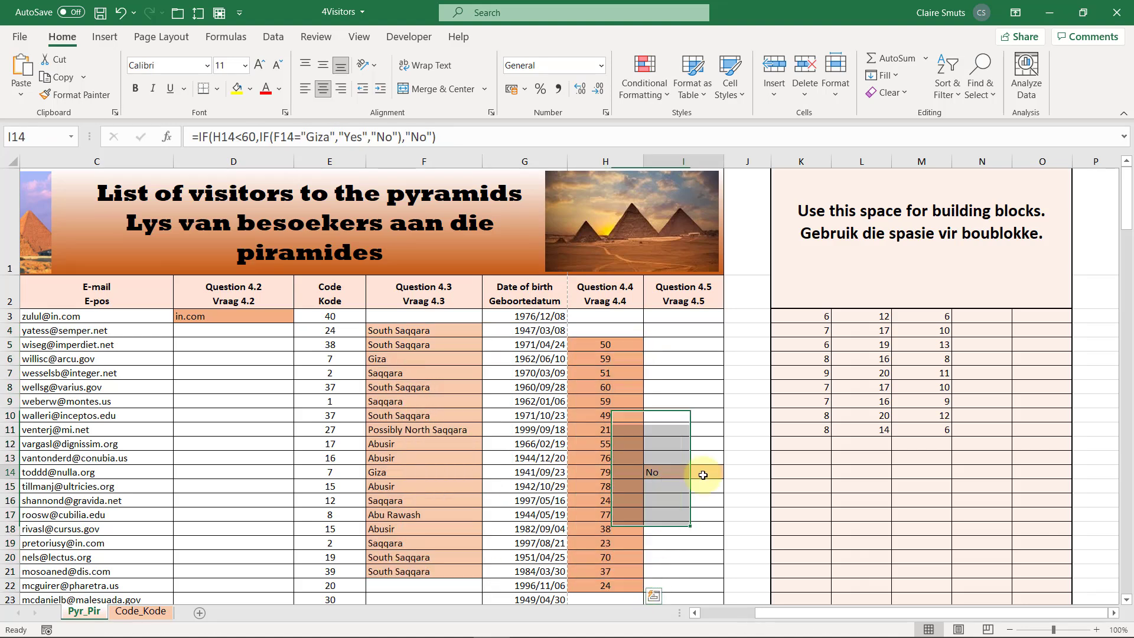
drag(723, 479, 399, 357)
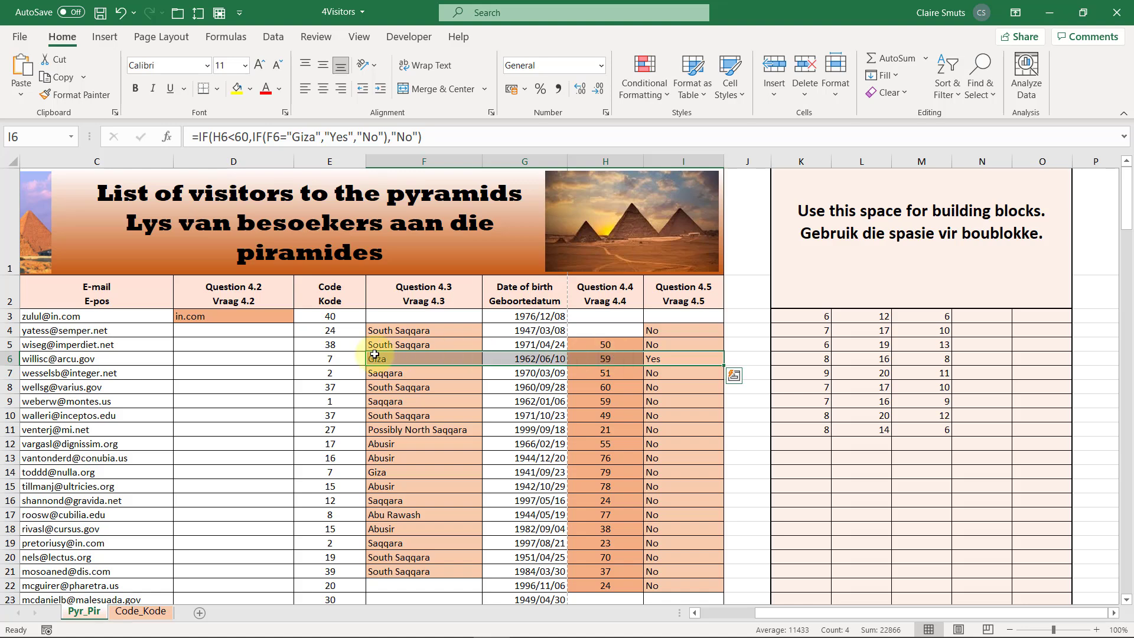
click(682, 358)
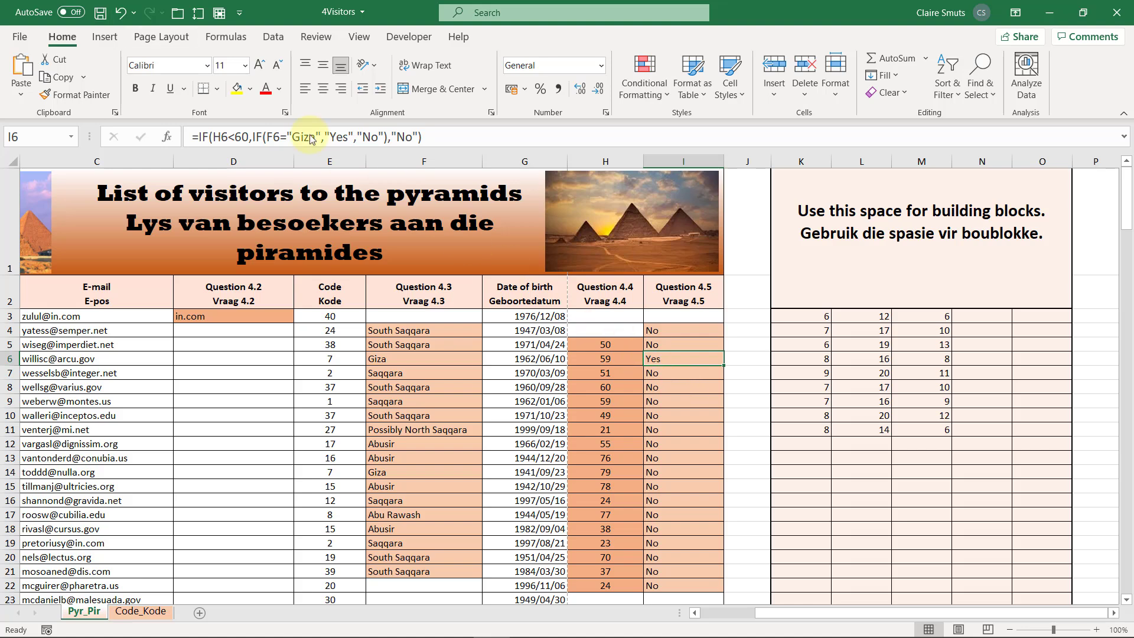
click(133, 12)
click(132, 66)
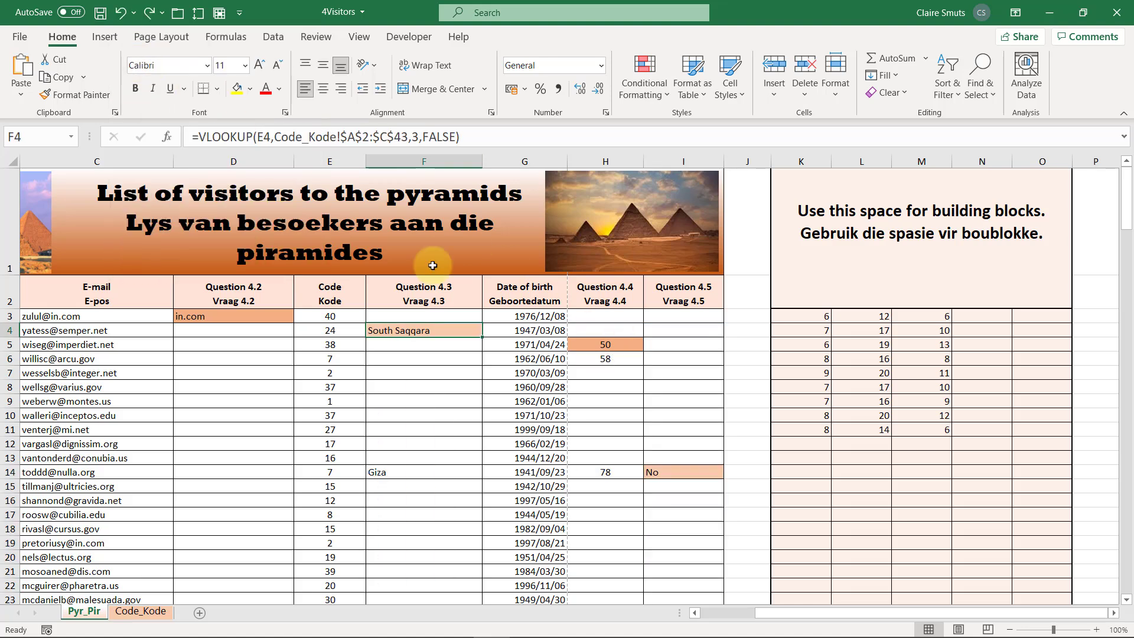